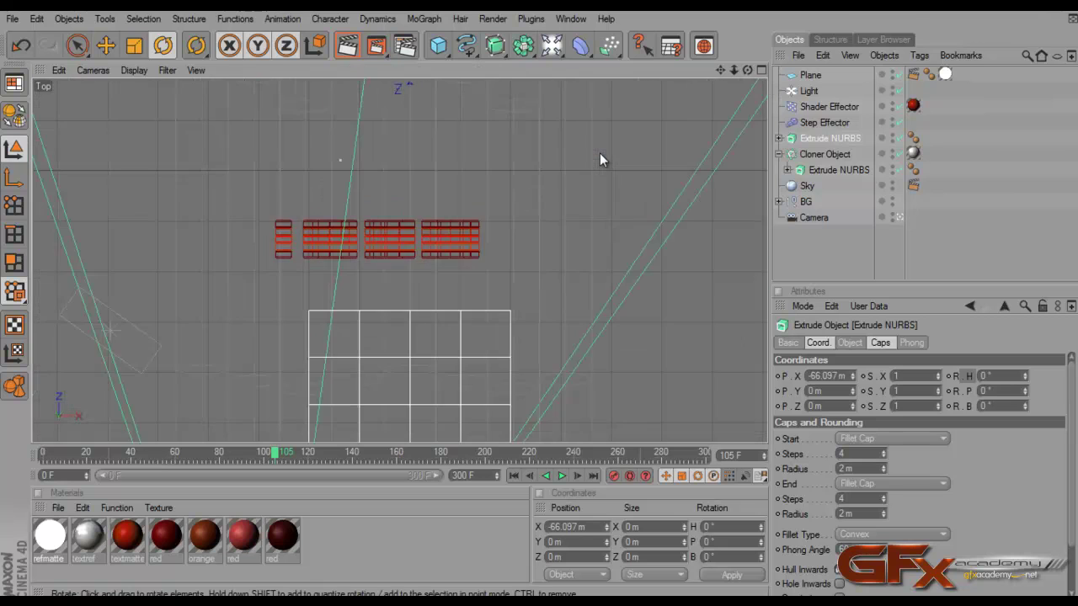
Step: Try moving the selected Extrude NURBS to about -129 m on the Z axis, and undo the move
{"action": "scroll", "coordinate": [600, 153], "scroll_direction": "down", "scroll_amount": 3}
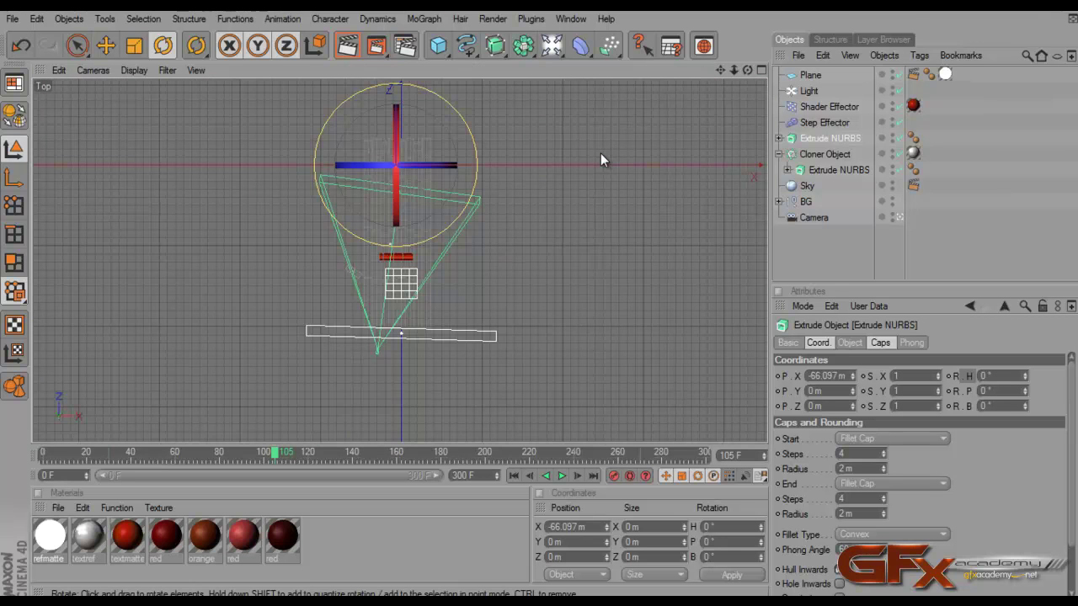
{"action": "scroll", "coordinate": [601, 153], "scroll_direction": "up", "scroll_amount": 2}
{"action": "key", "text": "e"}
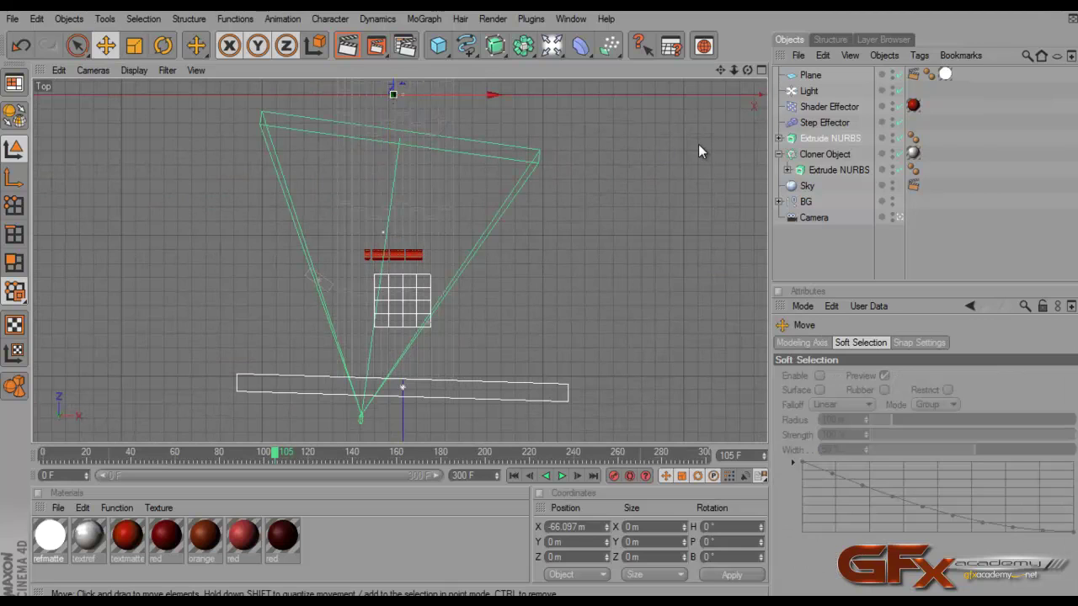
{"action": "middle_click_drag", "start_coordinate": [542, 305], "coordinate": [539, 297], "text": "alt"}
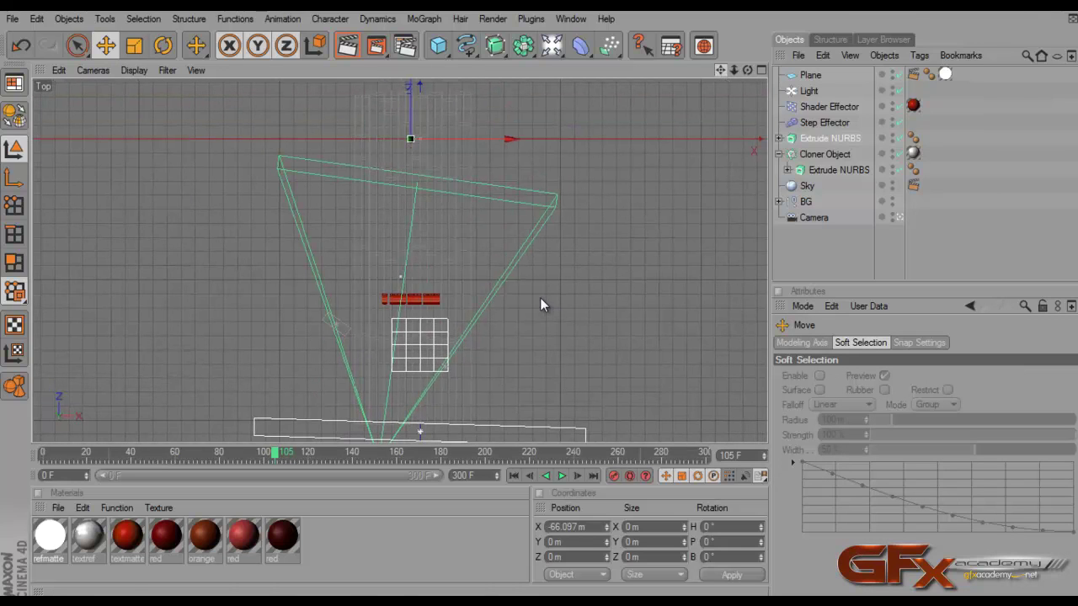
{"action": "left_click_drag", "start_coordinate": [410, 86], "coordinate": [540, 297]}
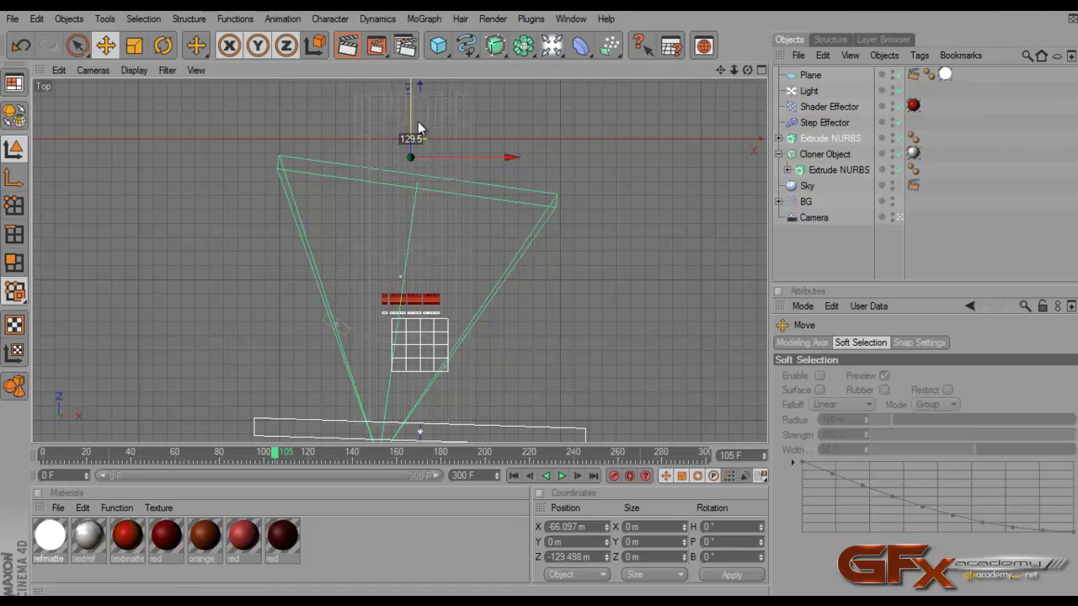
{"action": "left_click_drag", "start_coordinate": [414, 132], "coordinate": [410, 115]}
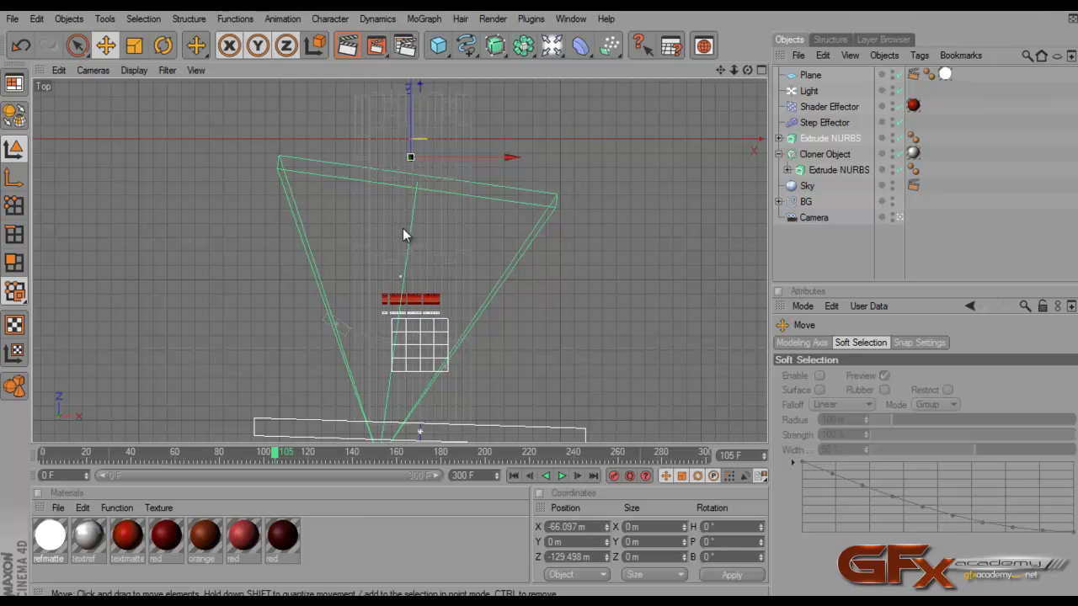
{"action": "key", "text": "ctrl+z"}
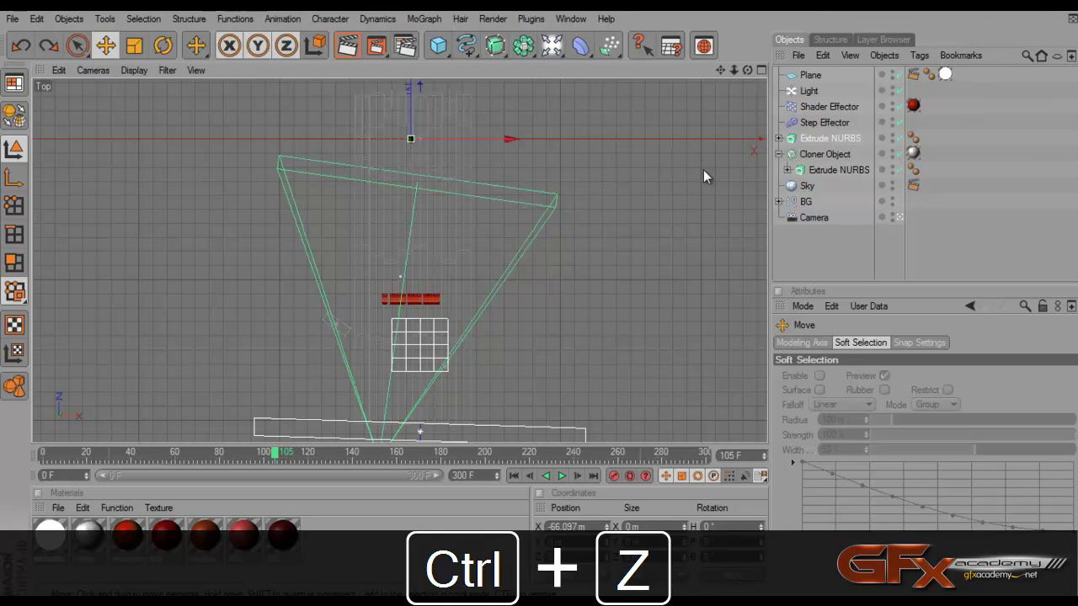
Step: Apply Center Axis To to the Text and Spline objects inside the Spline Mask of the upper Extrude NURBS
{"action": "left_click", "coordinate": [779, 138]}
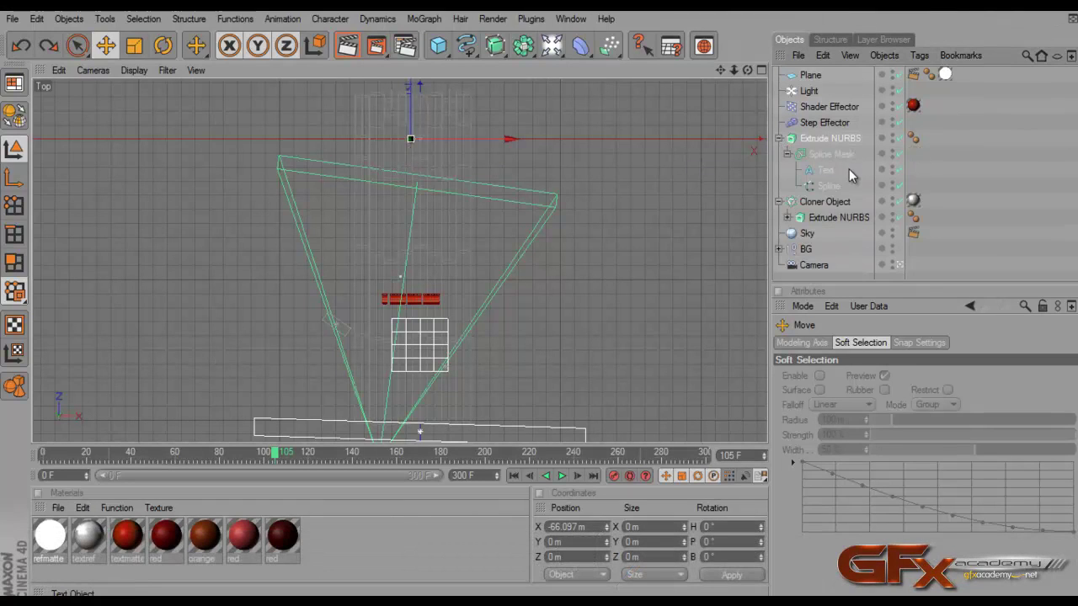
{"action": "left_click", "coordinate": [825, 170]}
{"action": "left_click", "coordinate": [821, 186], "text": "shift"}
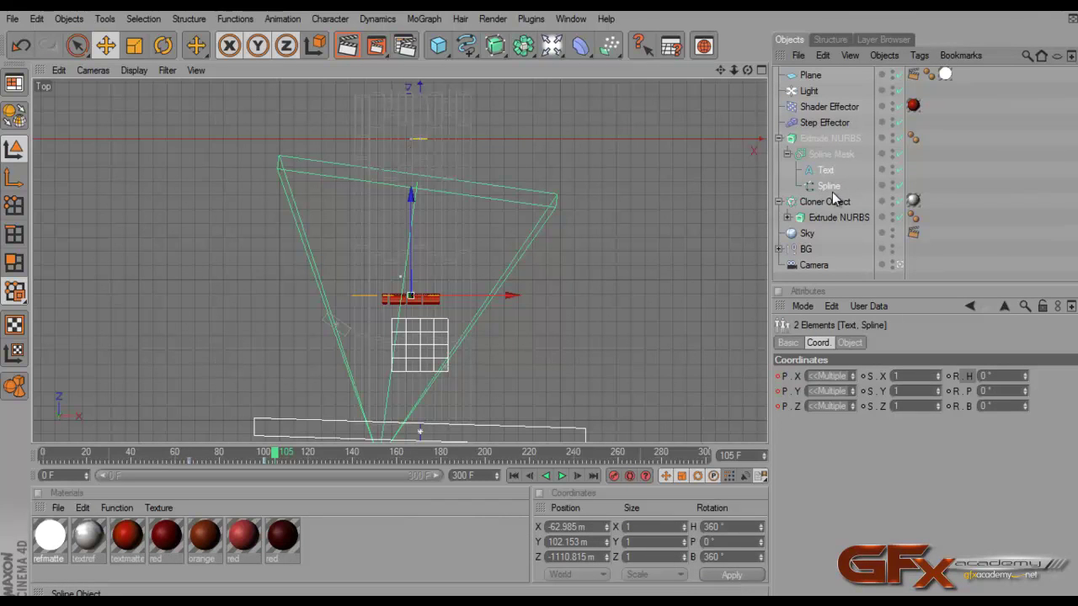
{"action": "left_click", "coordinate": [189, 19]}
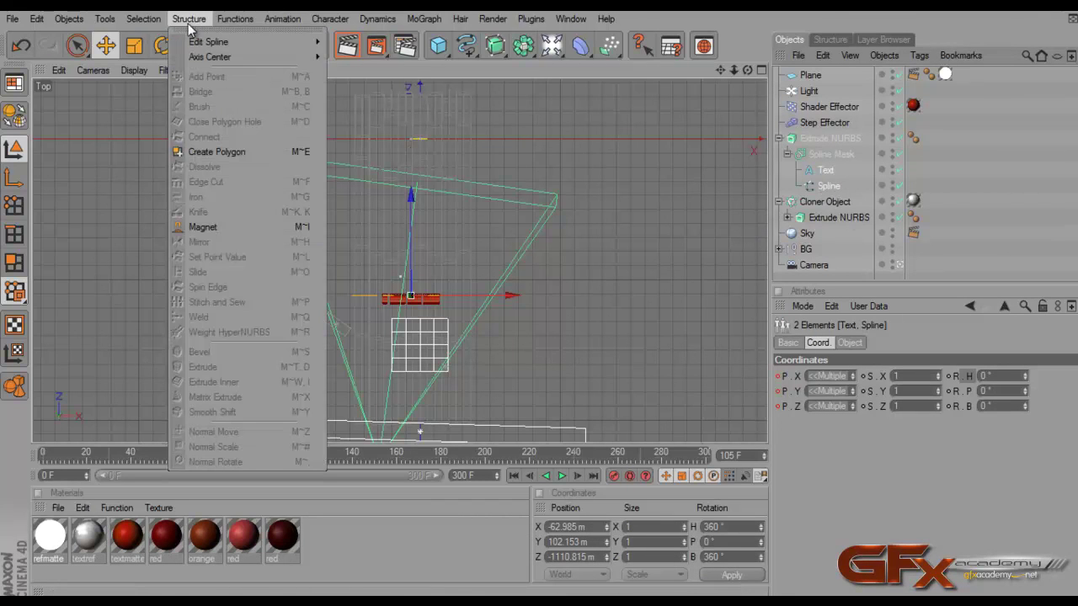
{"action": "mouse_move", "coordinate": [244, 57]}
{"action": "left_click", "coordinate": [378, 82]}
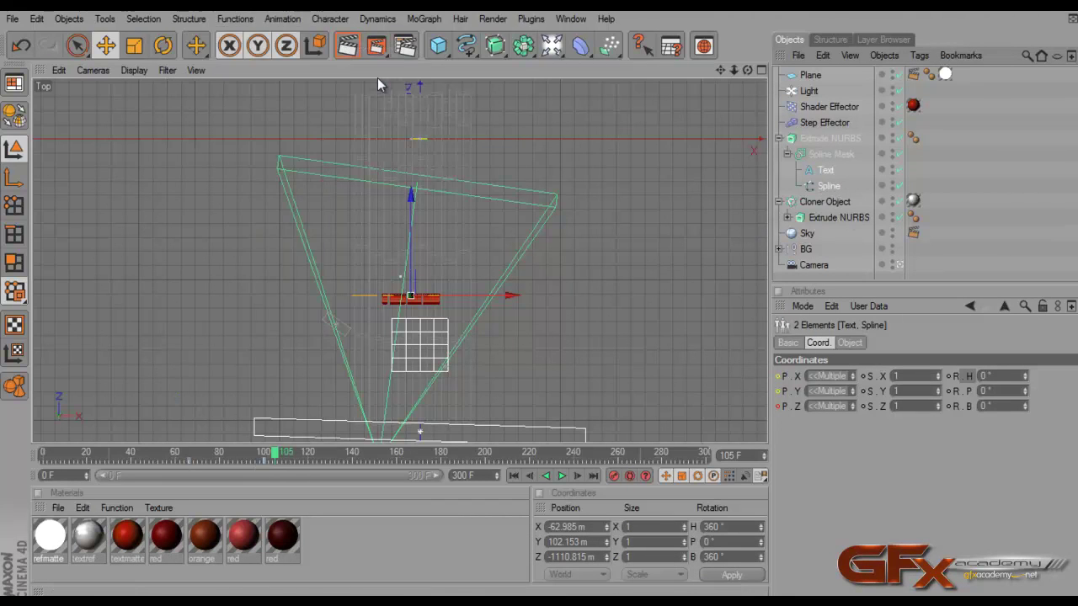
Step: Apply Center Axis To and Center Object To to the Spline Mask
{"action": "left_click", "coordinate": [844, 155]}
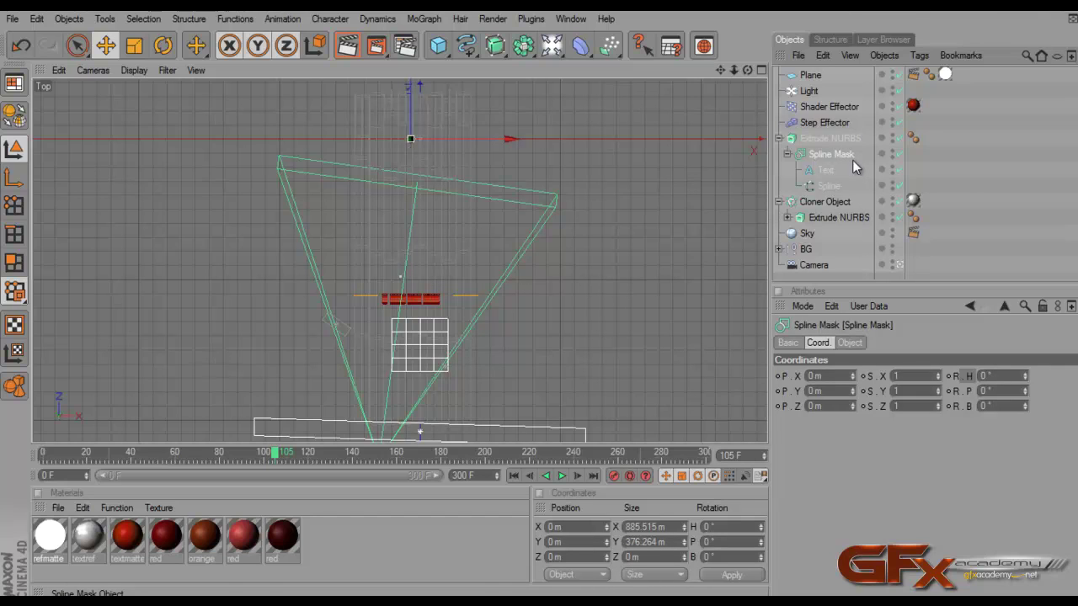
{"action": "left_click", "coordinate": [189, 18]}
{"action": "mouse_move", "coordinate": [268, 58]}
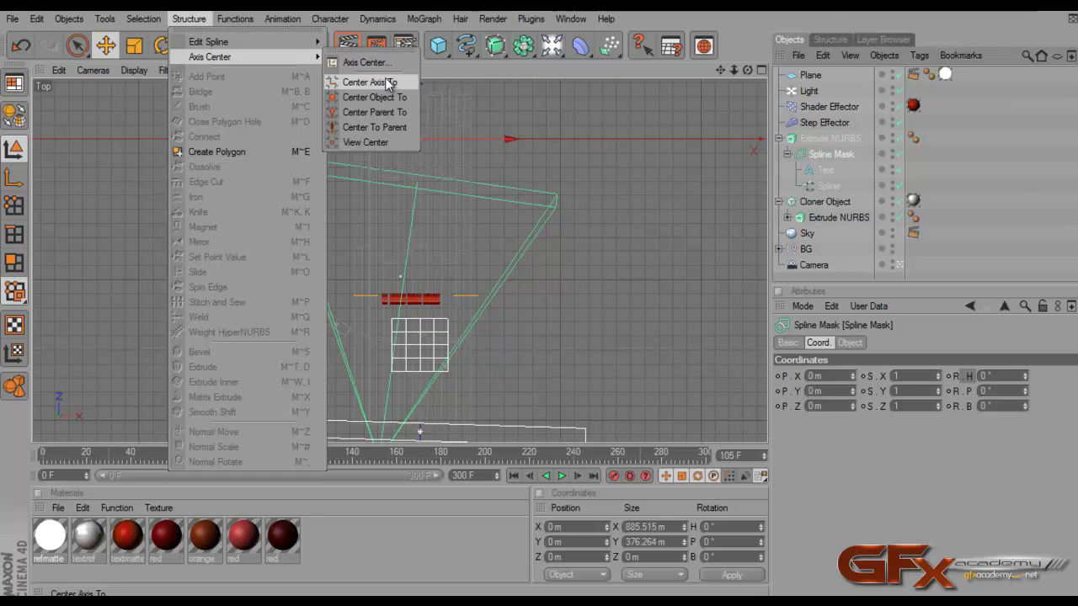
{"action": "left_click", "coordinate": [383, 81]}
{"action": "left_click", "coordinate": [189, 19]}
{"action": "mouse_move", "coordinate": [211, 57]}
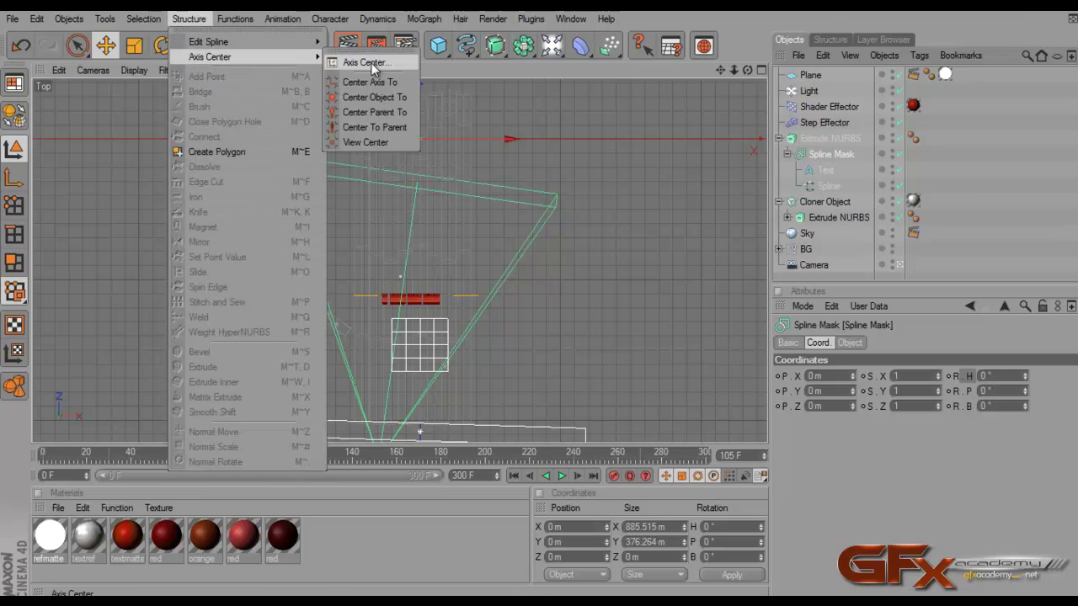
{"action": "left_click", "coordinate": [407, 98]}
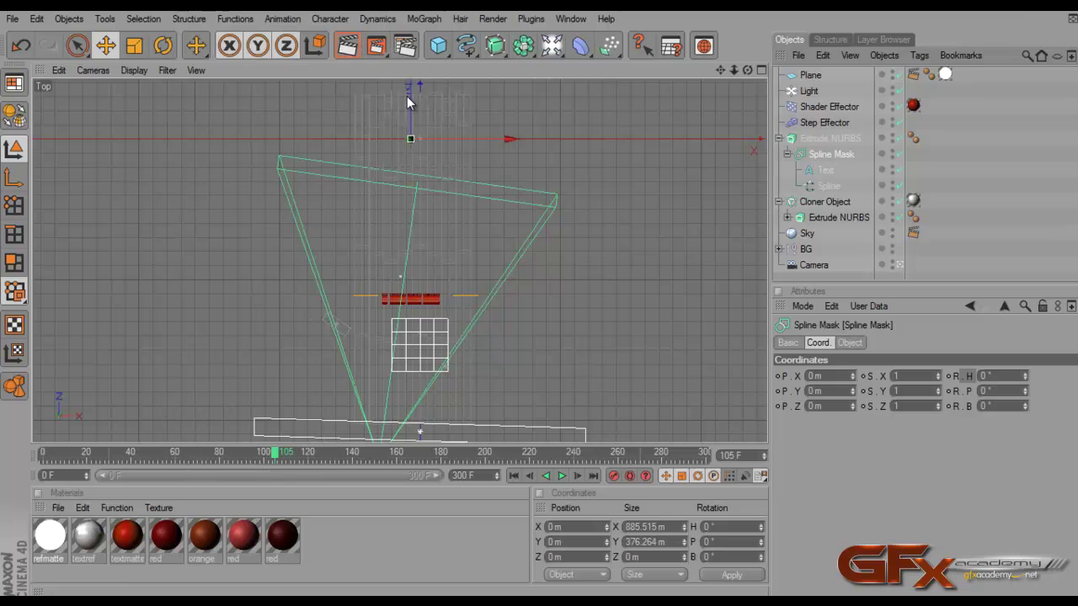
Step: Move the upper Extrude NURBS along Z to about -79 m, in front of the cloned text layers
{"action": "left_click", "coordinate": [841, 141]}
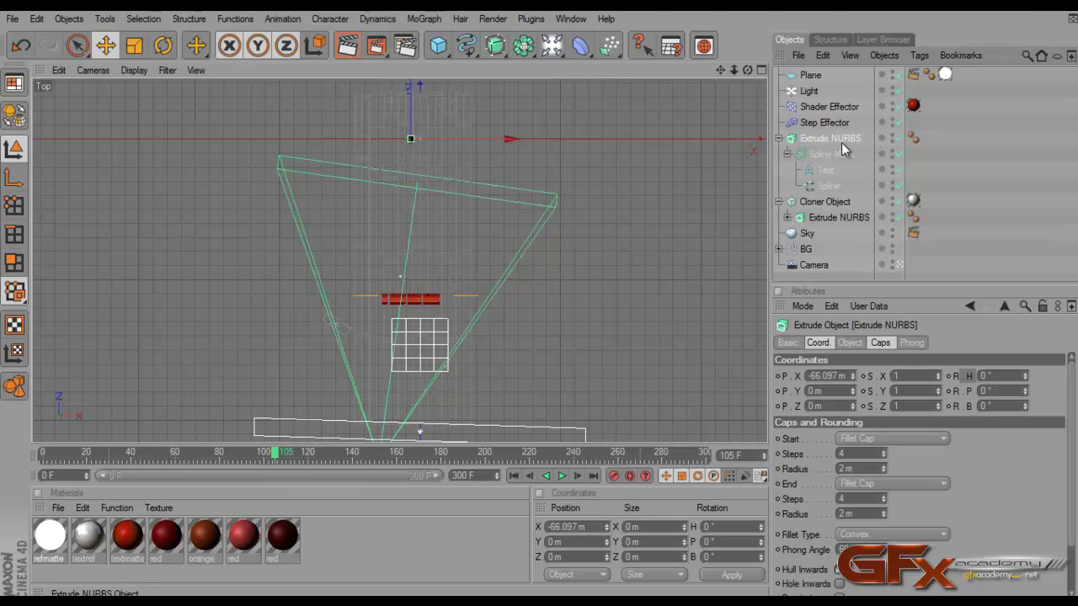
{"action": "left_click_drag", "start_coordinate": [539, 297], "coordinate": [539, 303]}
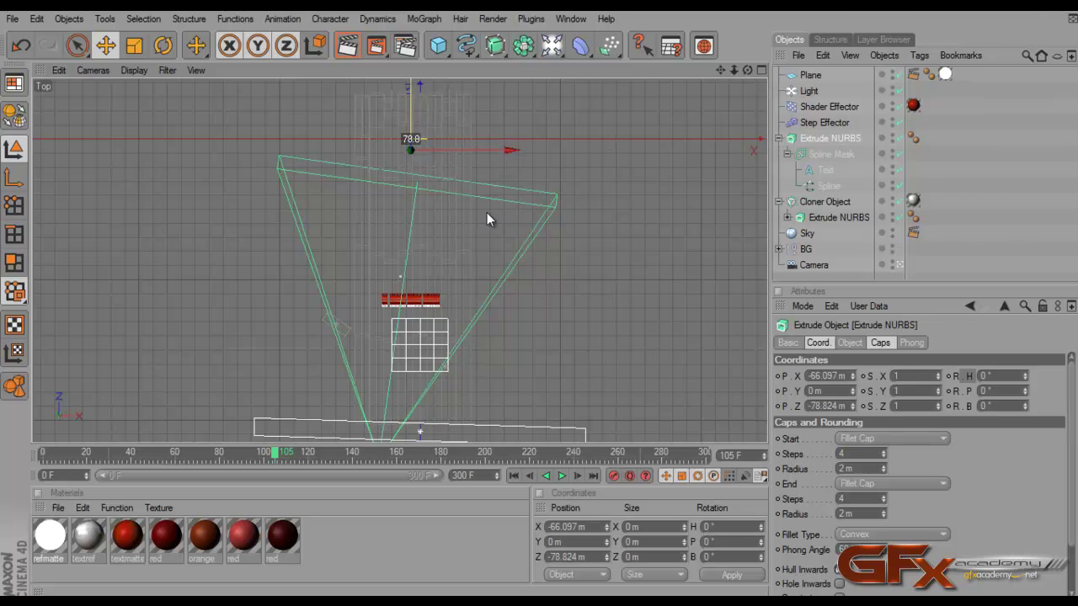
{"action": "right_click_drag", "start_coordinate": [487, 212], "coordinate": [608, 179], "text": "alt"}
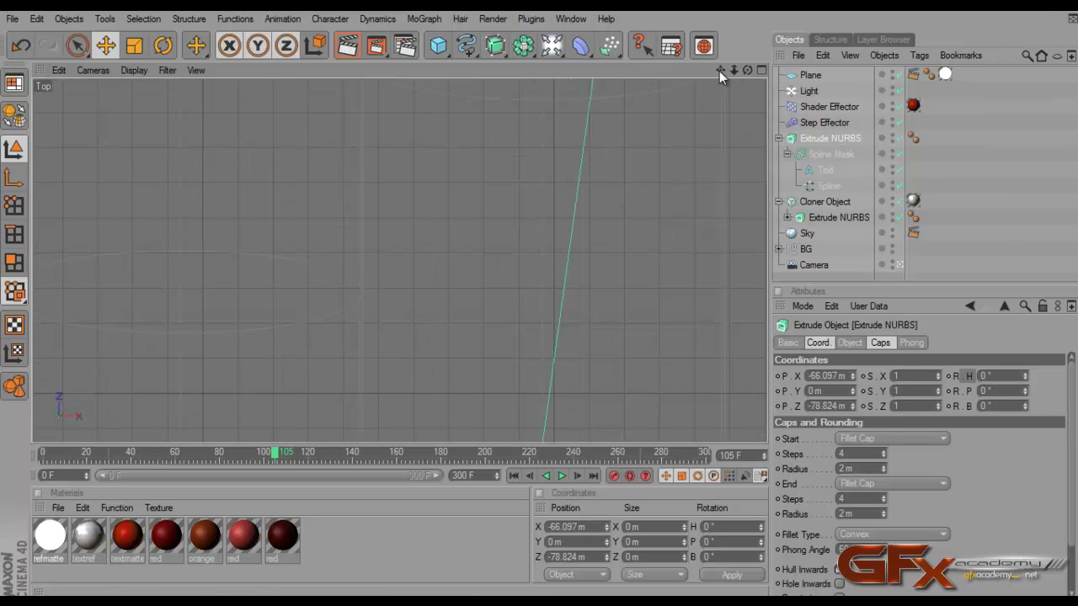
{"action": "scroll", "coordinate": [540, 296], "scroll_direction": "down", "scroll_amount": 3}
{"action": "scroll", "coordinate": [536, 258], "scroll_direction": "down", "scroll_amount": 8}
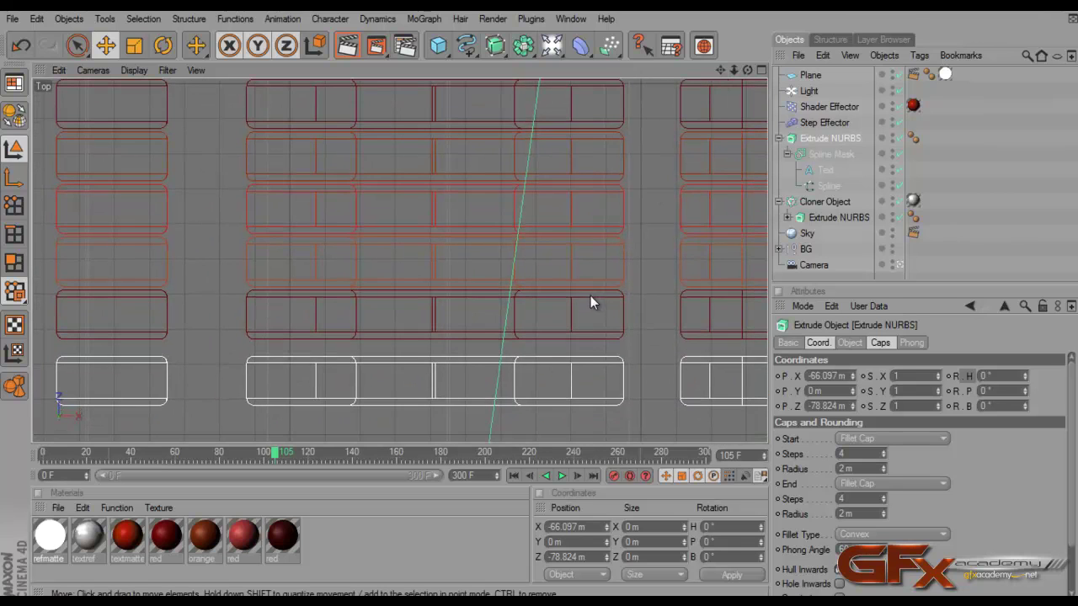
{"action": "scroll", "coordinate": [590, 299], "scroll_direction": "down", "scroll_amount": 5}
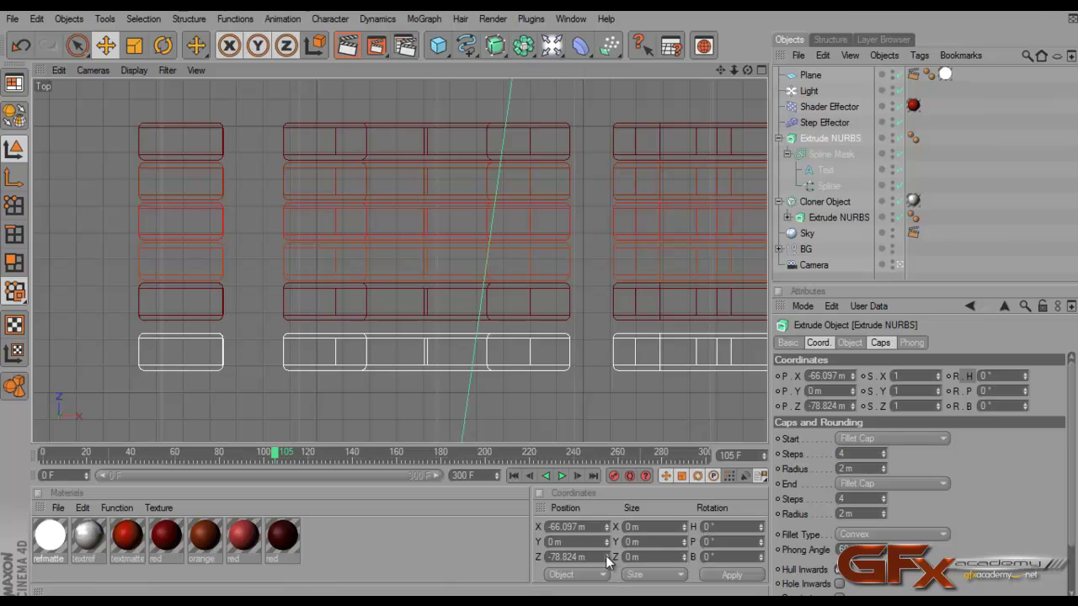
Step: Fine-tune the Extrude NURBS's Z position to -74.824 m, close to the front cloned layer
{"action": "left_click_drag", "start_coordinate": [607, 562], "coordinate": [610, 557]}
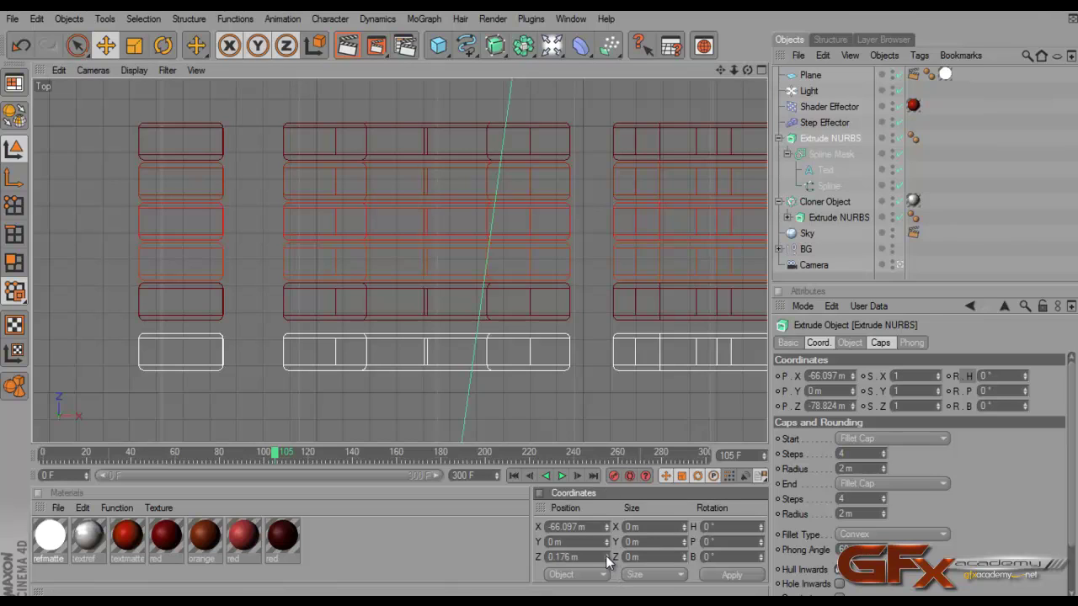
{"action": "left_click", "coordinate": [720, 579]}
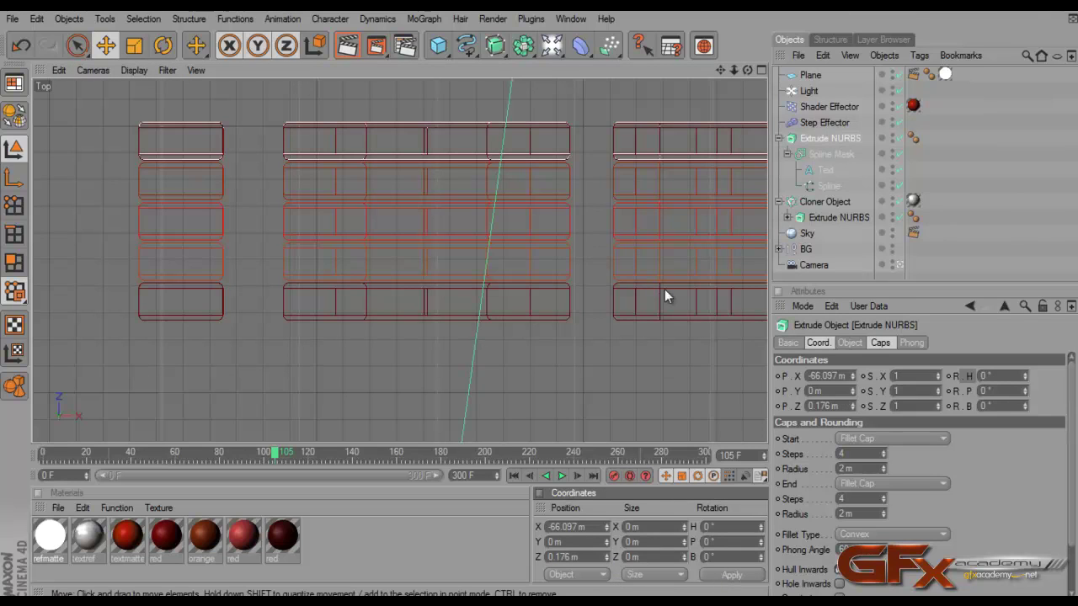
{"action": "left_click", "coordinate": [828, 344]}
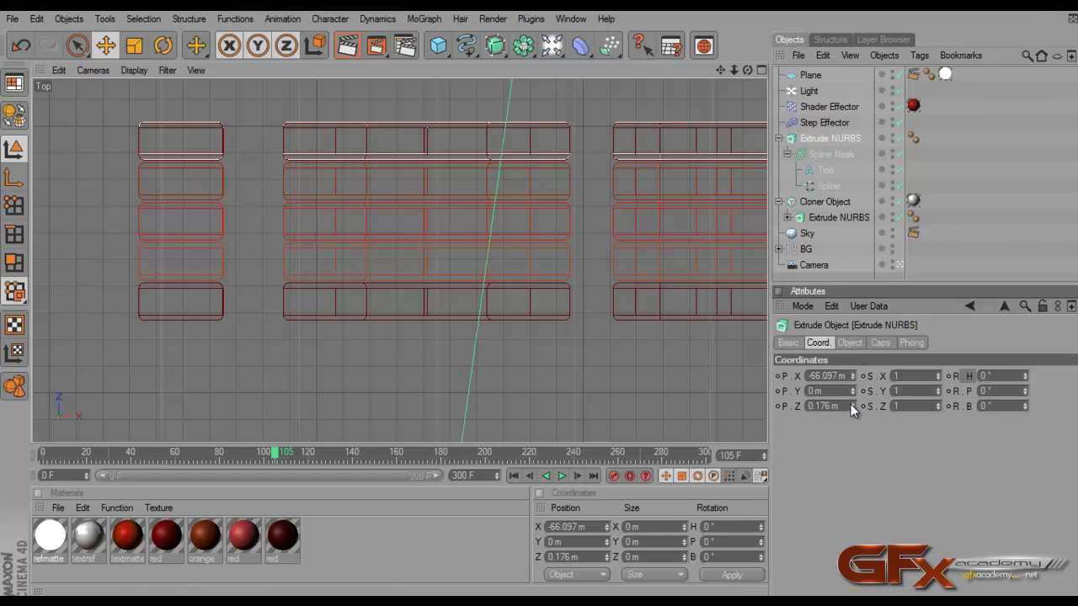
{"action": "mouse_move", "coordinate": [850, 404]}
{"action": "left_mouse_down"}
{"action": "mouse_move", "coordinate": [859, 490]}
{"action": "mouse_move", "coordinate": [855, 433]}
{"action": "mouse_move", "coordinate": [853, 446]}
{"action": "mouse_move", "coordinate": [844, 429]}
{"action": "mouse_move", "coordinate": [850, 405]}
{"action": "mouse_move", "coordinate": [855, 440]}
{"action": "mouse_move", "coordinate": [850, 404]}
{"action": "left_mouse_up"}
Step: Set the Z extrusion movement of the upper Extrude NURBS to 75 m
{"action": "left_click", "coordinate": [760, 70]}
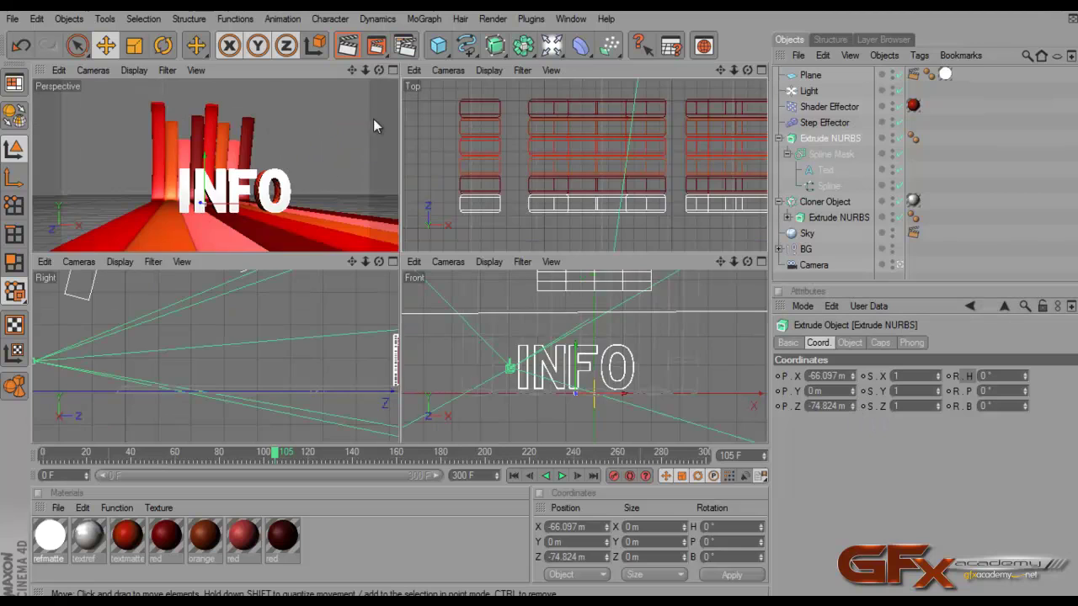
{"action": "left_click", "coordinate": [392, 70]}
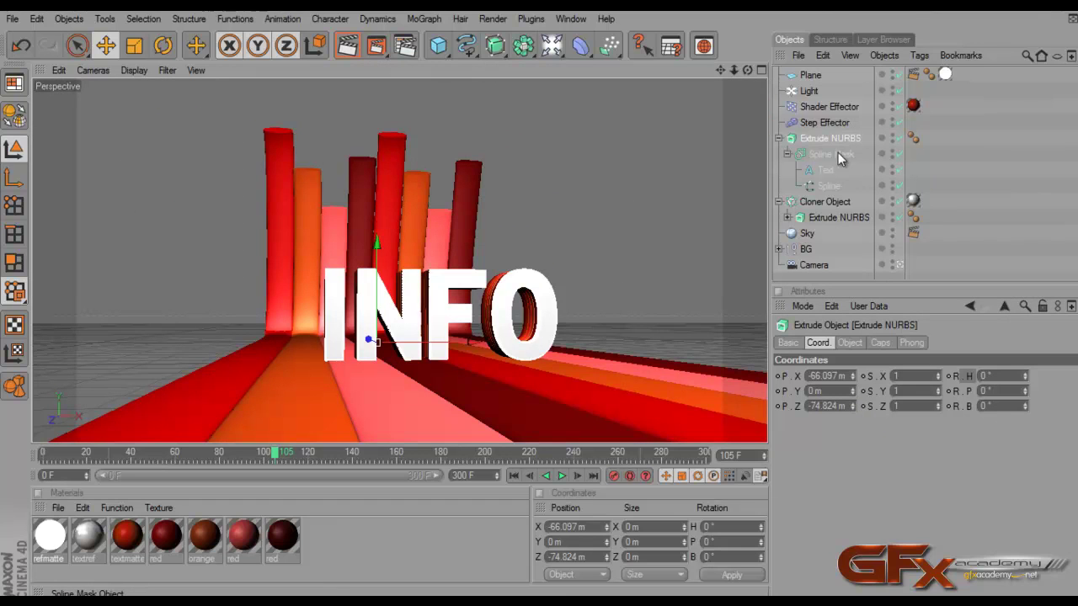
{"action": "left_click", "coordinate": [779, 138]}
{"action": "left_click", "coordinate": [879, 343]}
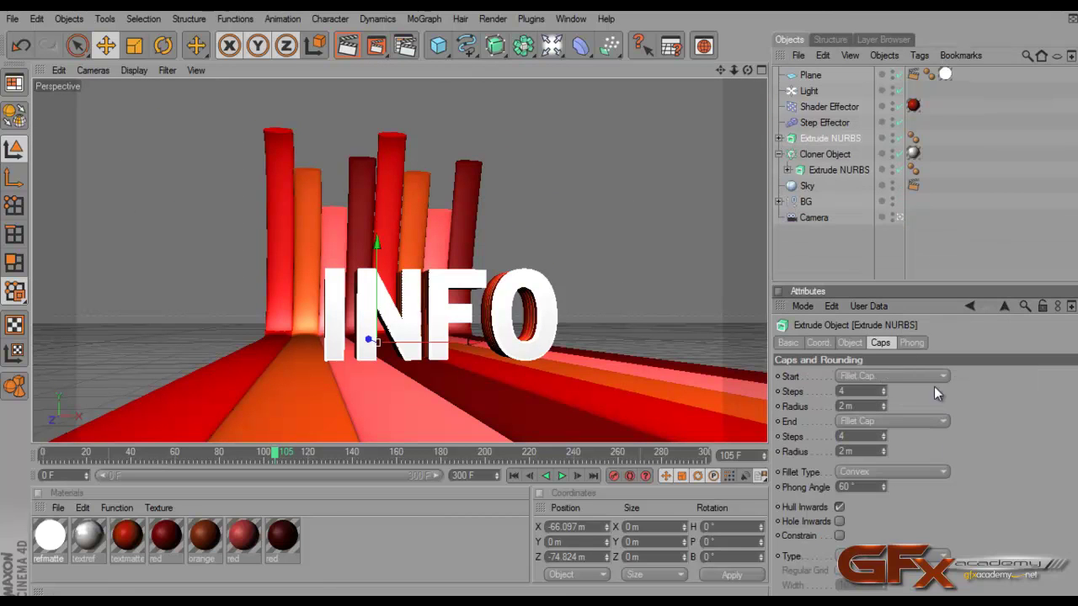
{"action": "left_click", "coordinate": [849, 343]}
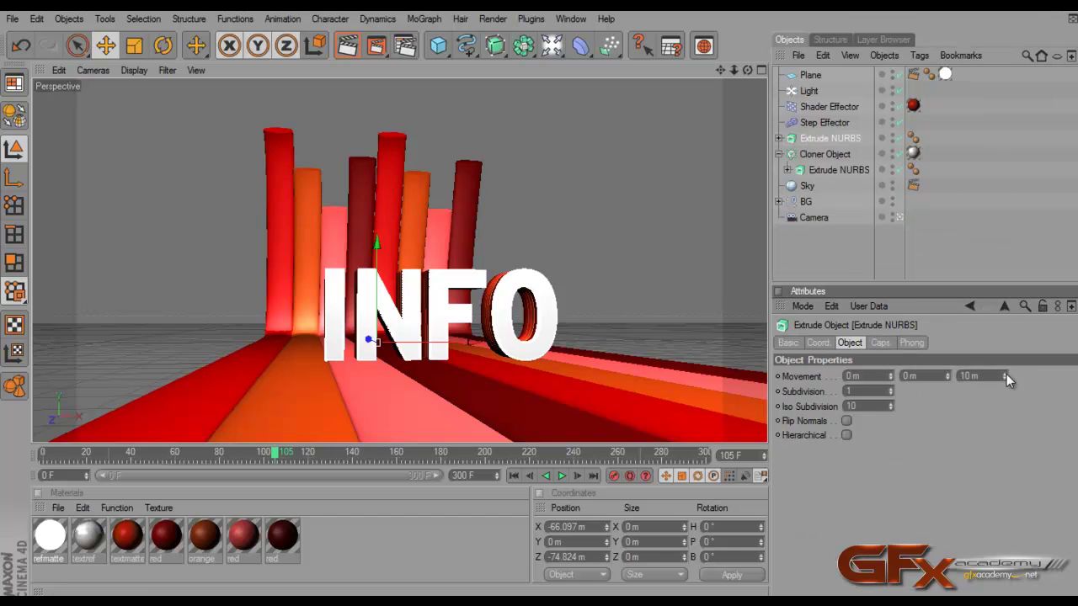
{"action": "left_click_drag", "start_coordinate": [1007, 376], "coordinate": [1006, 344]}
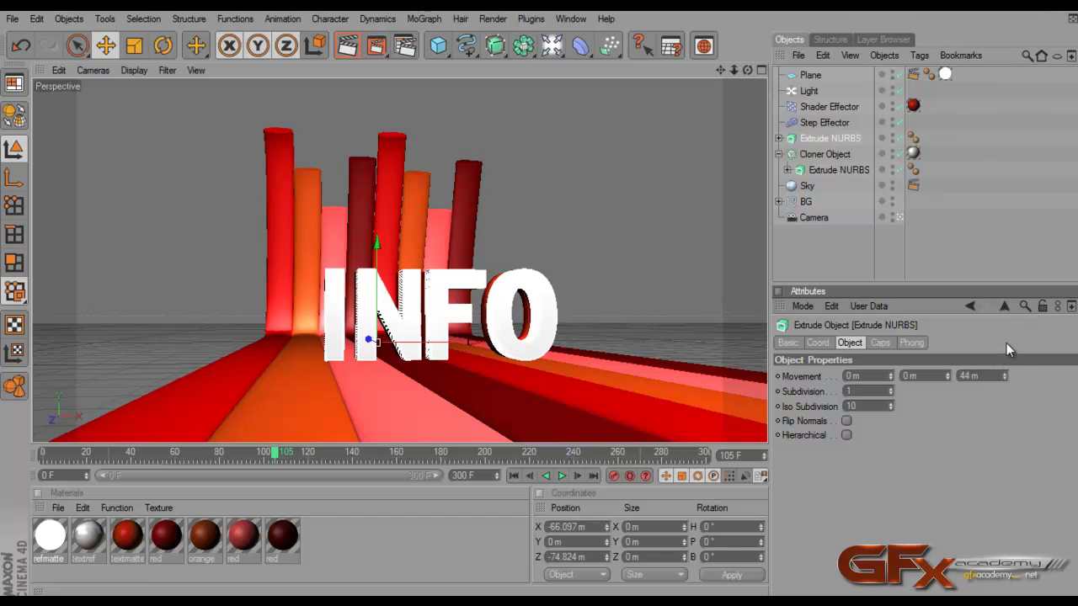
{"action": "left_click", "coordinate": [985, 379]}
{"action": "type", "text": "75"}
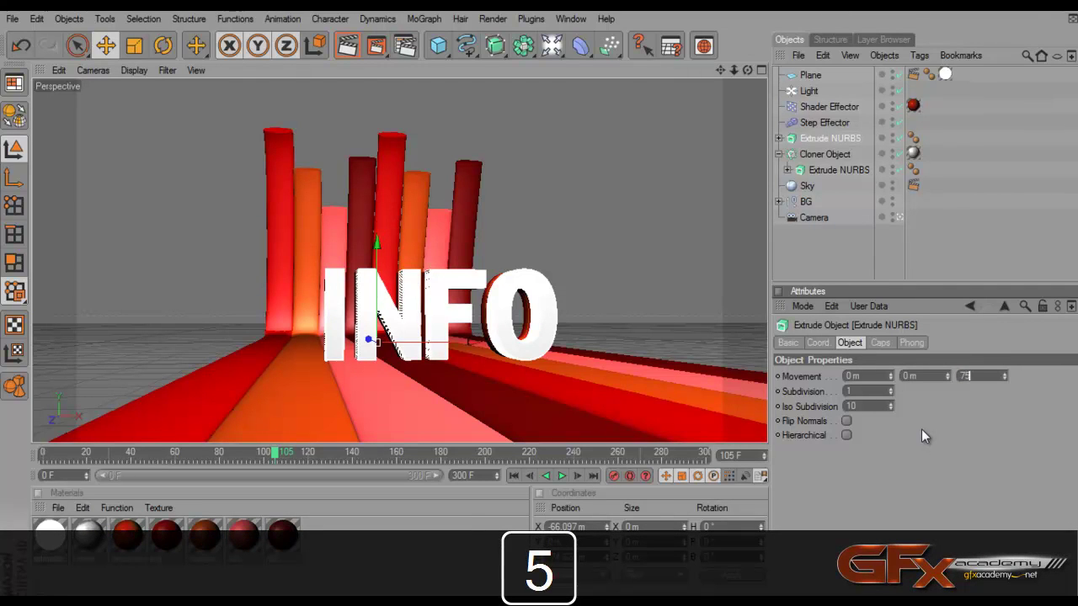
{"action": "key", "text": "Return"}
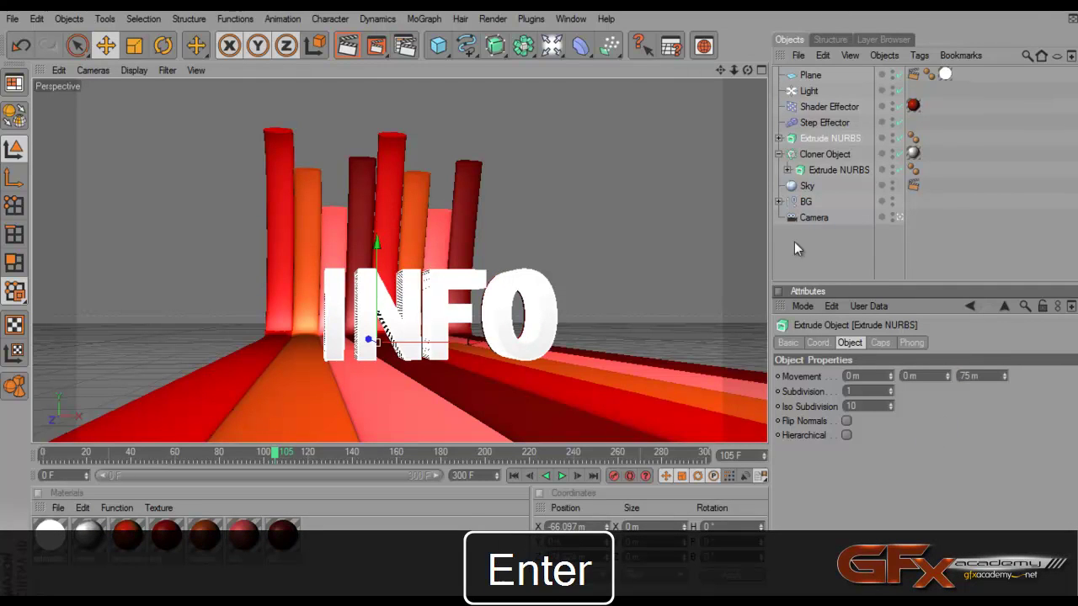
Step: Try Z extrusion movements of 100 m and 95 m on the Extrude NURBS, and reduce the value to 91 m
{"action": "left_click", "coordinate": [761, 71]}
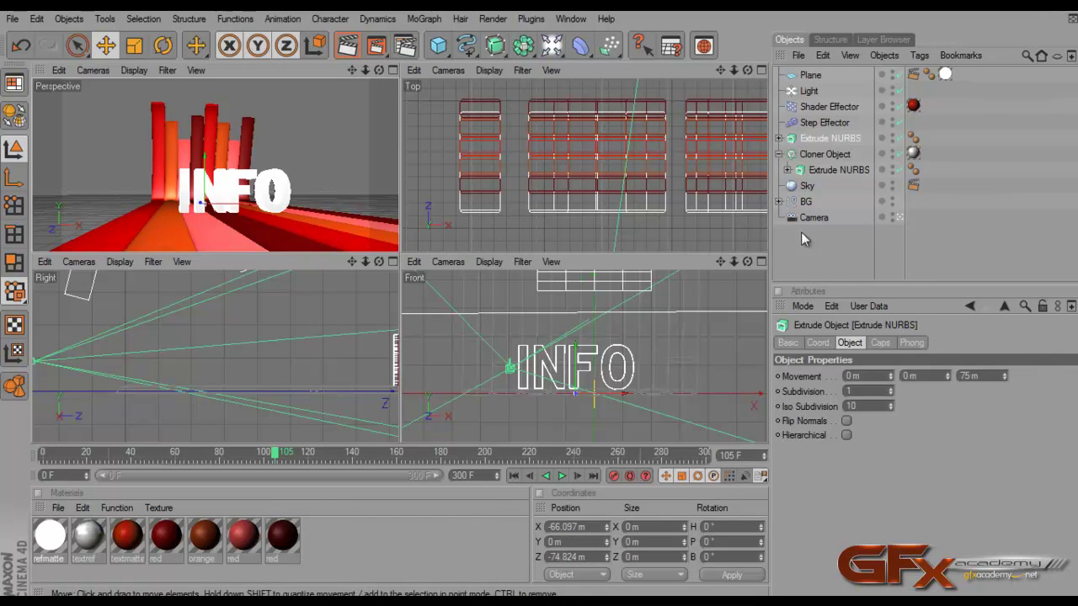
{"action": "left_click", "coordinate": [978, 375]}
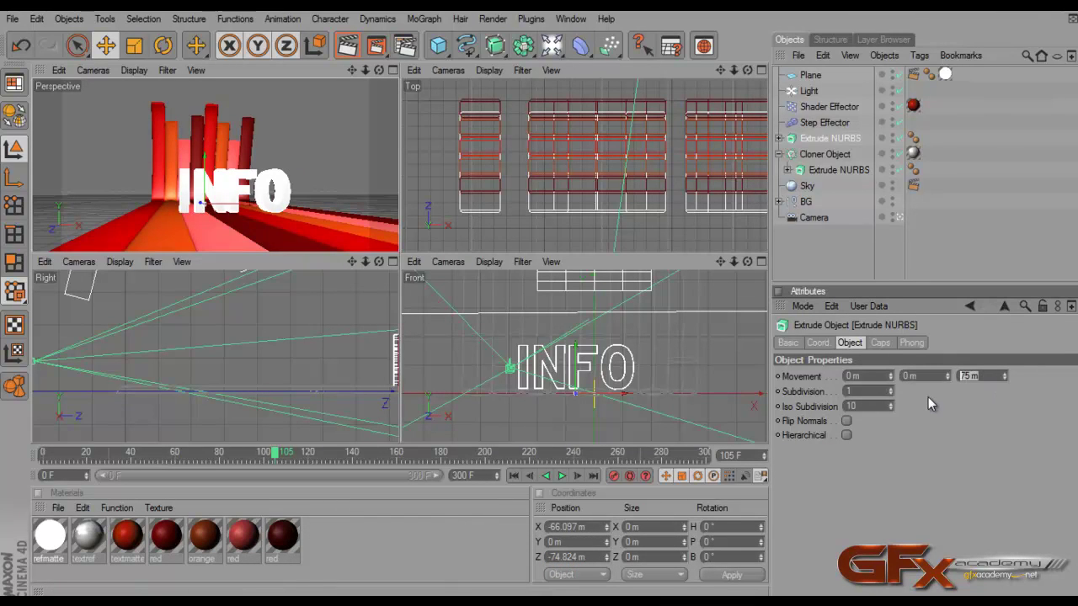
{"action": "type", "text": "100"}
{"action": "key", "text": "Return"}
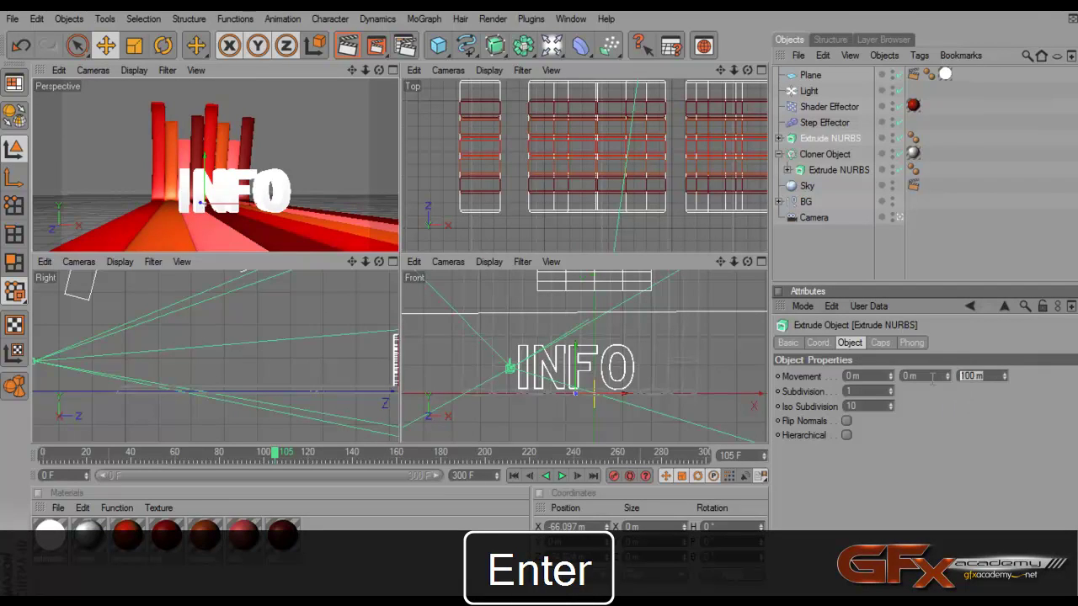
{"action": "type", "text": "95"}
{"action": "key", "text": "Return"}
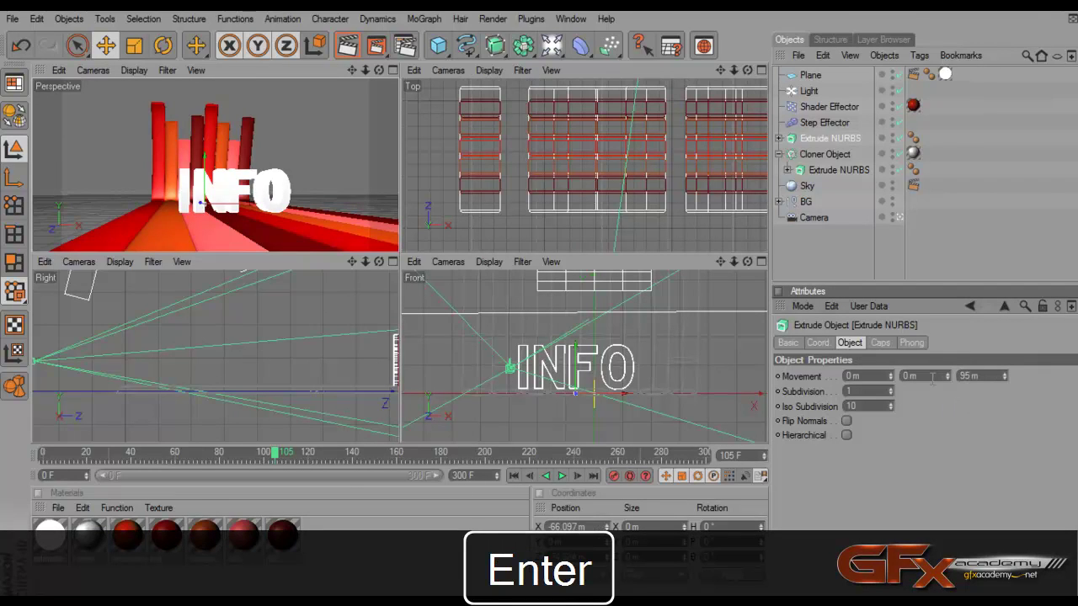
{"action": "left_click", "coordinate": [1006, 379]}
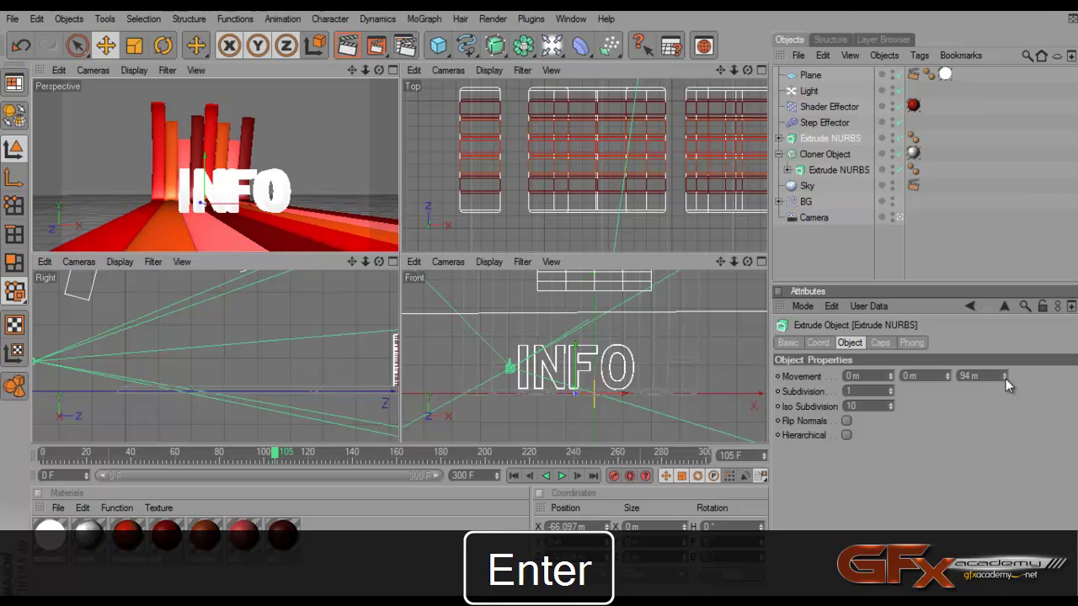
{"action": "left_click", "coordinate": [1006, 378]}
{"action": "left_click", "coordinate": [1005, 379]}
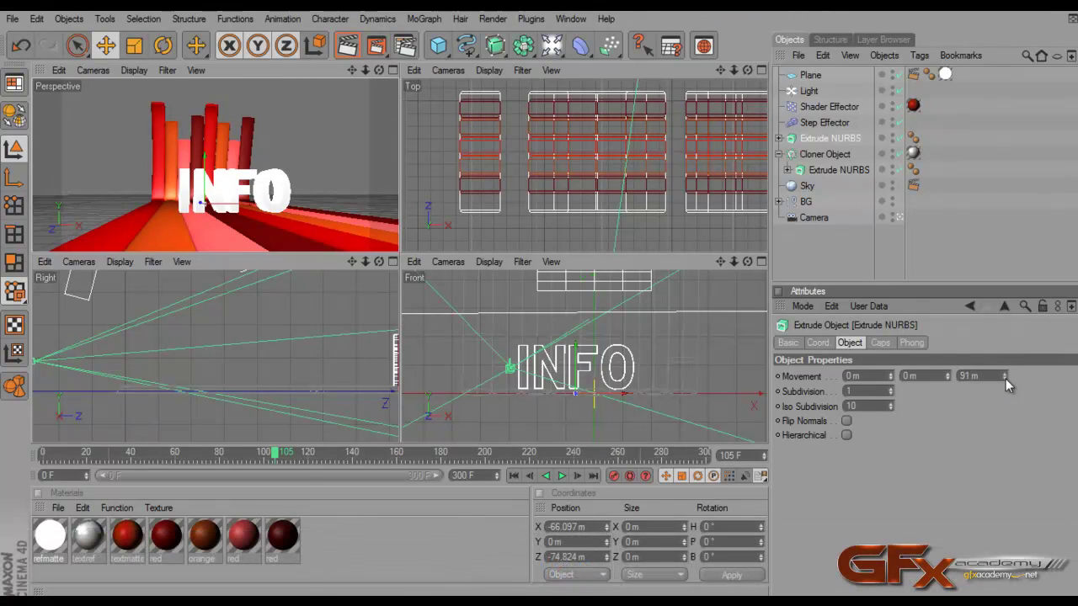
Step: Reduce the Z extrusion movement of the upper Extrude NURBS to 88 m
{"action": "left_click", "coordinate": [1004, 379]}
{"action": "left_click", "coordinate": [1004, 379]}
{"action": "left_click", "coordinate": [1004, 379]}
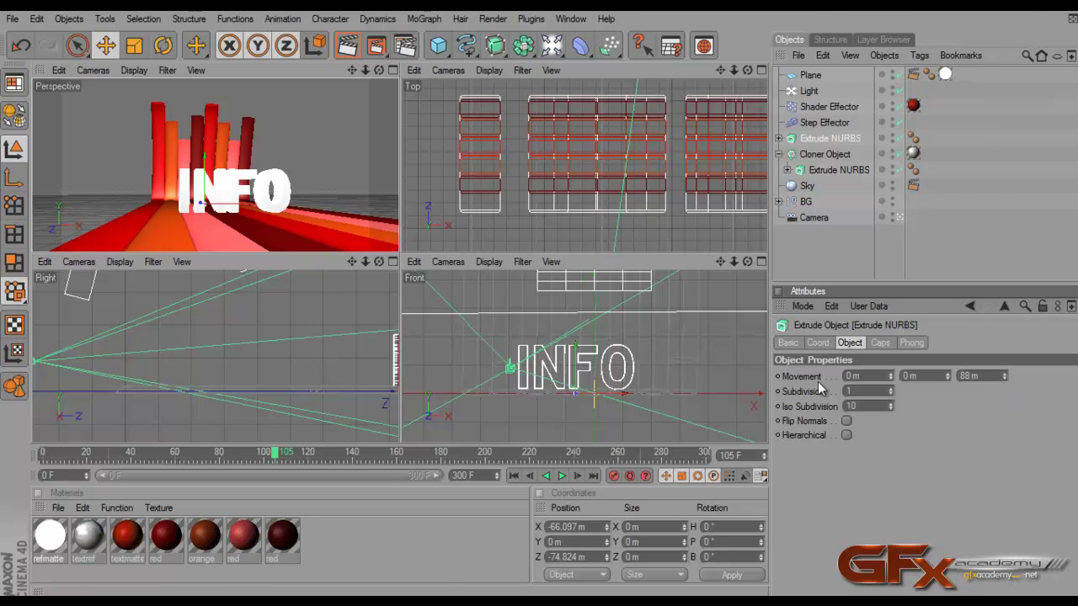
Step: Adjust the upper Extrude NURBS's Z position to -70.824 m, trying -76.824 m on the way
{"action": "left_click", "coordinate": [818, 343]}
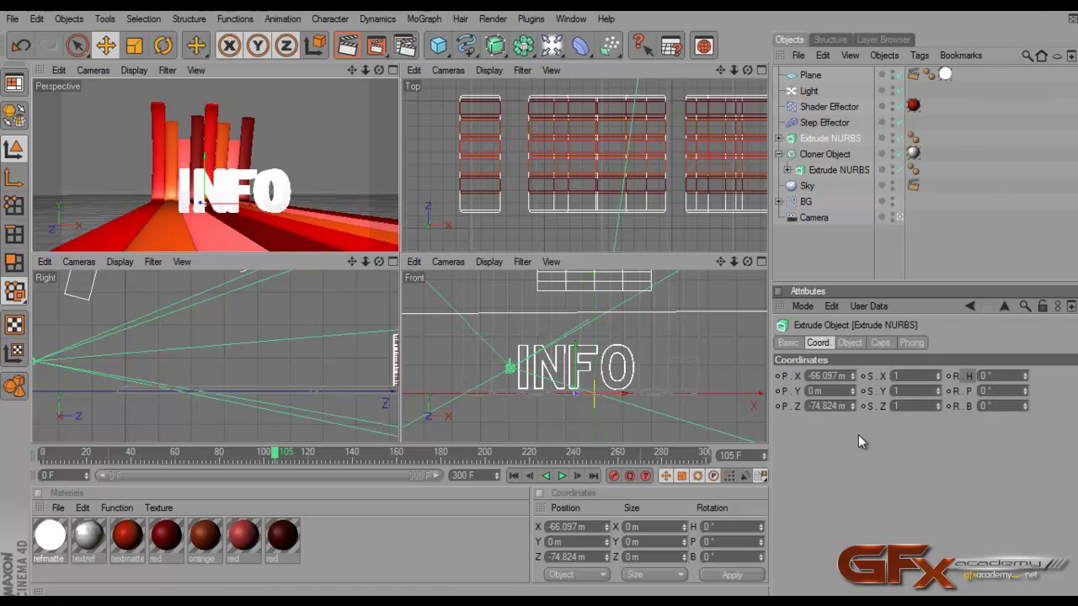
{"action": "left_click", "coordinate": [852, 409]}
{"action": "left_click", "coordinate": [852, 408]}
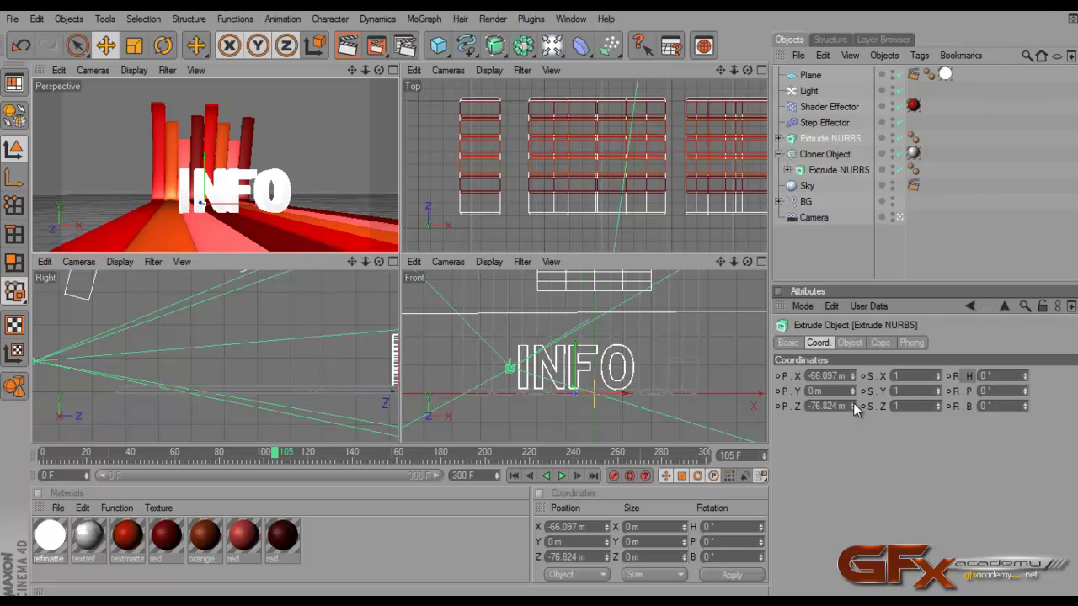
{"action": "left_click", "coordinate": [853, 403]}
{"action": "left_click", "coordinate": [853, 402]}
{"action": "left_click", "coordinate": [853, 403]}
{"action": "left_click", "coordinate": [853, 402]}
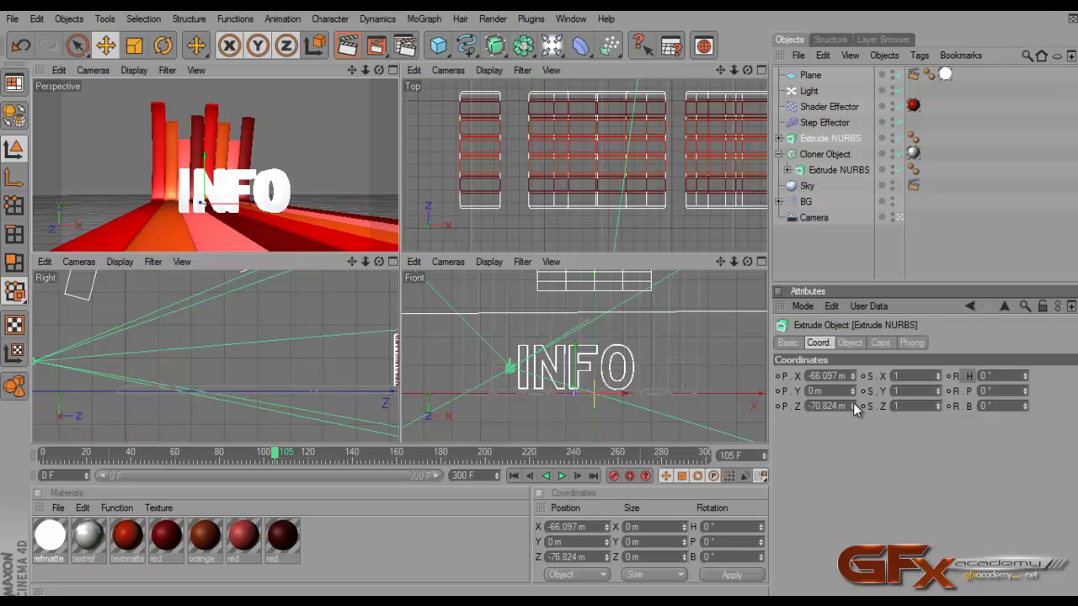
{"action": "left_click", "coordinate": [853, 403]}
Step: Set the Z extrusion movement of the upper Extrude NURBS to 80 m
{"action": "left_click", "coordinate": [878, 343]}
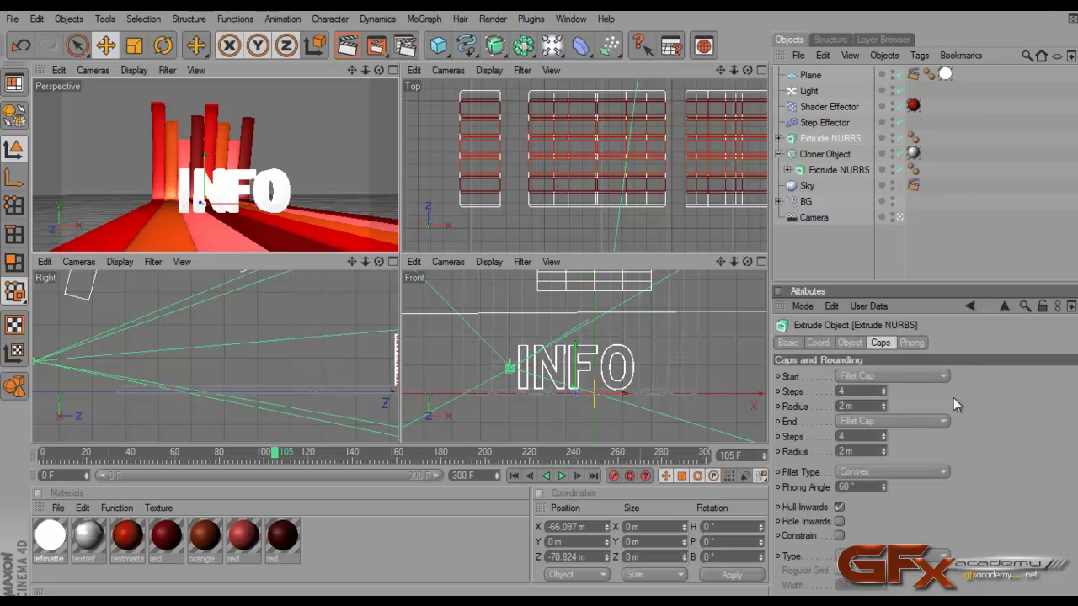
{"action": "left_click", "coordinate": [850, 342]}
{"action": "double_click", "coordinate": [977, 376]}
{"action": "type", "text": "80"}
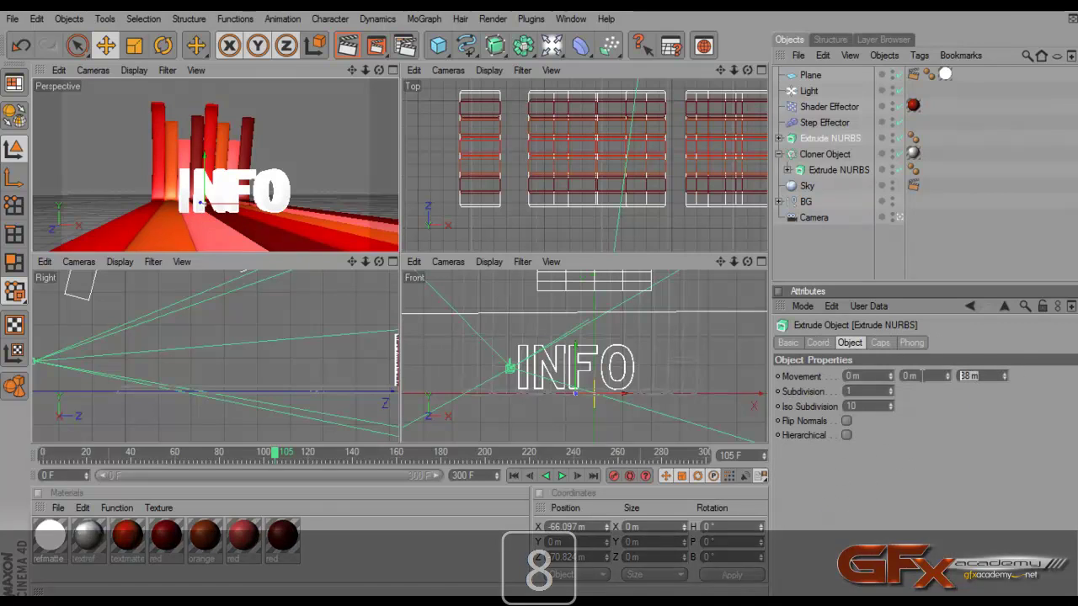
{"action": "key", "text": "Return"}
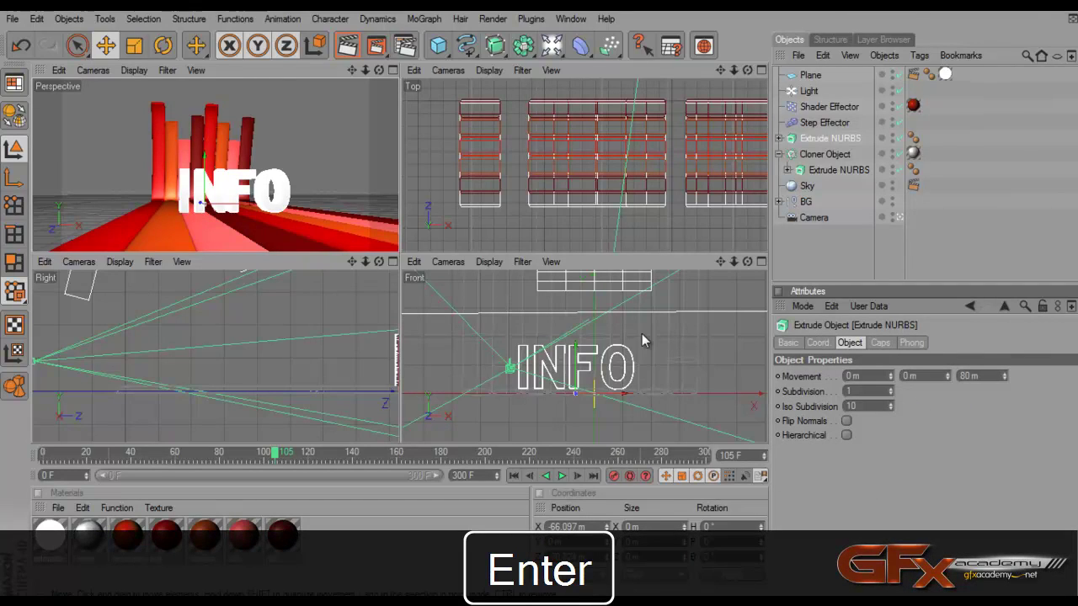
Step: Shift the upper Extrude NURBS along Z to -65.824 m
{"action": "left_click", "coordinate": [818, 343]}
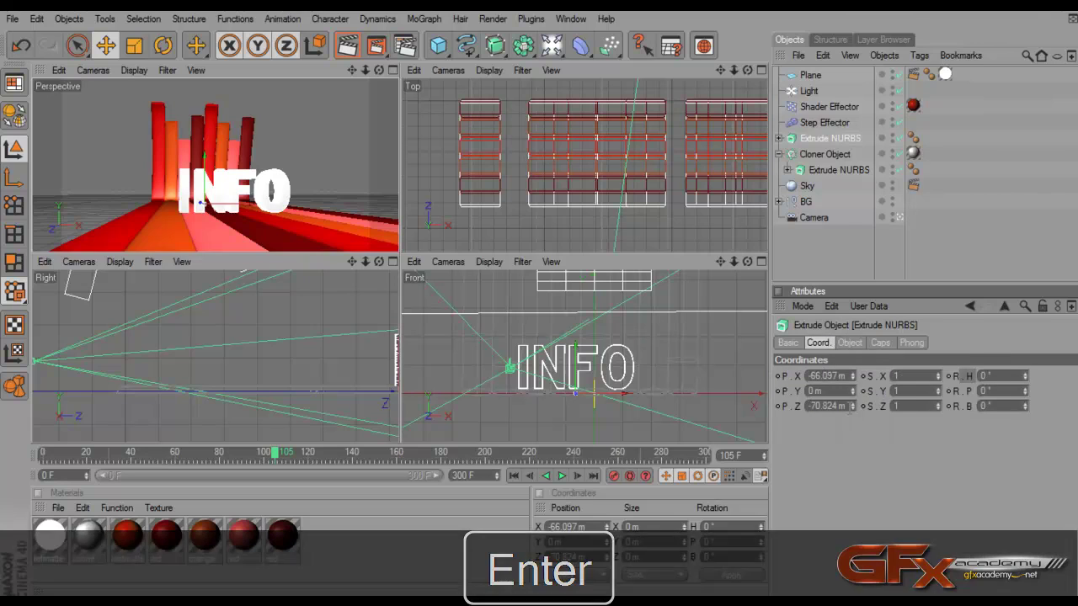
{"action": "left_click", "coordinate": [851, 403]}
{"action": "left_click", "coordinate": [851, 403]}
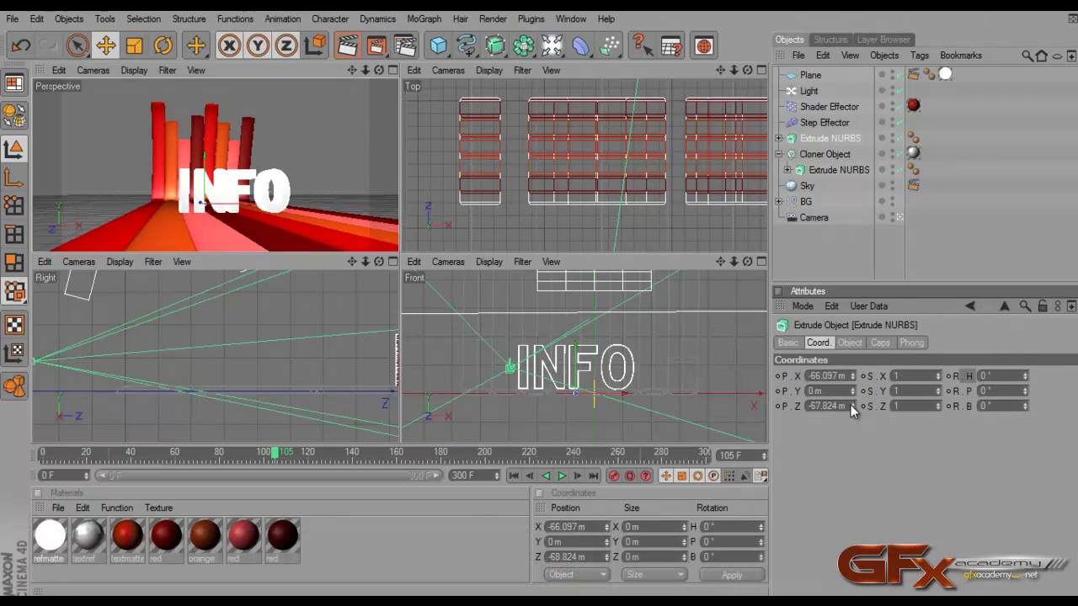
{"action": "left_click", "coordinate": [851, 403]}
{"action": "left_click", "coordinate": [851, 403]}
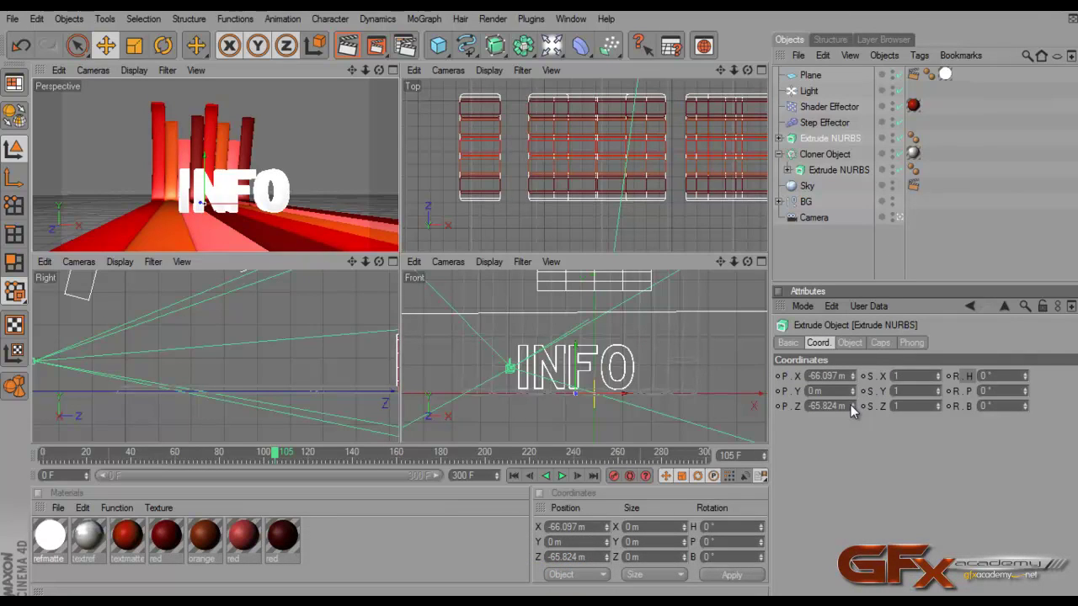
Step: Shorten the upper Extrude NURBS's Z extrusion movement to 75 m
{"action": "left_click", "coordinate": [876, 342]}
{"action": "left_click", "coordinate": [851, 343]}
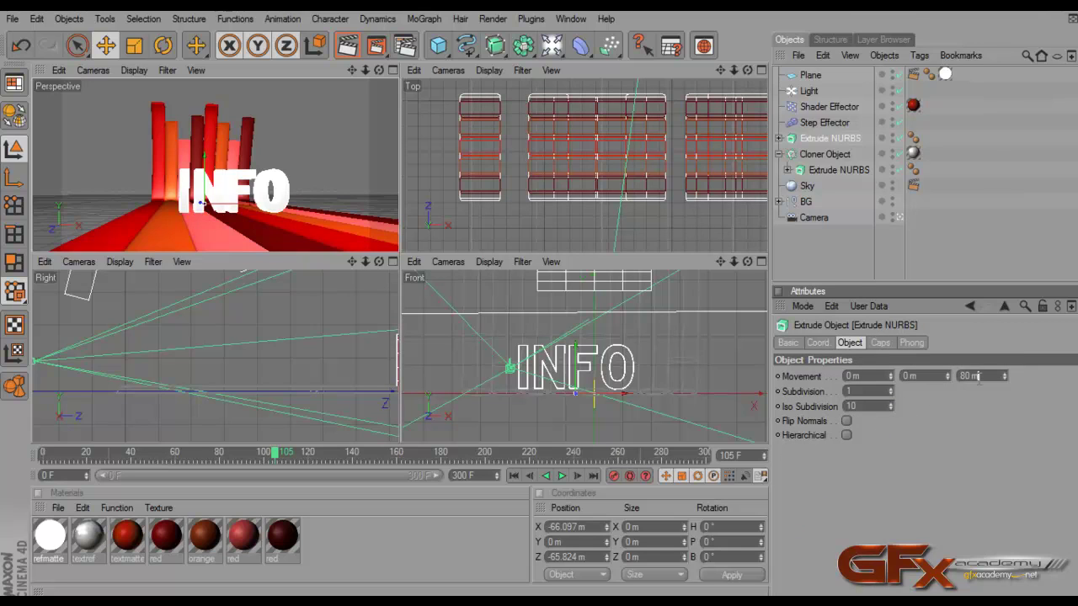
{"action": "left_click", "coordinate": [977, 376]}
{"action": "type", "text": "75"}
{"action": "key", "text": "Return"}
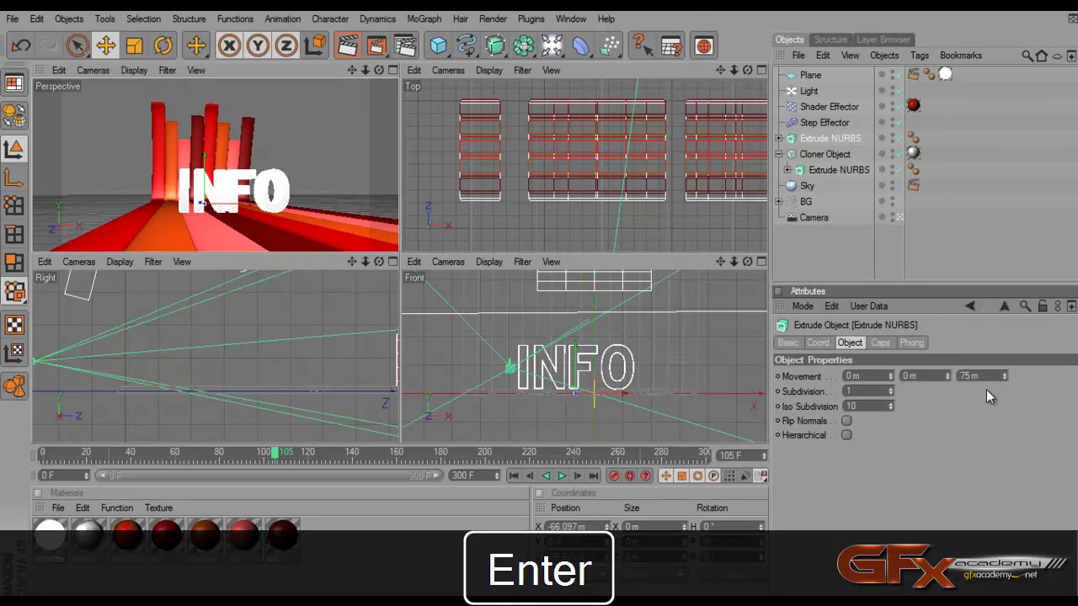
Step: Nudge the upper Extrude NURBS along Z to -61.824 m so it lines up with the cloned layers
{"action": "left_click", "coordinate": [831, 139]}
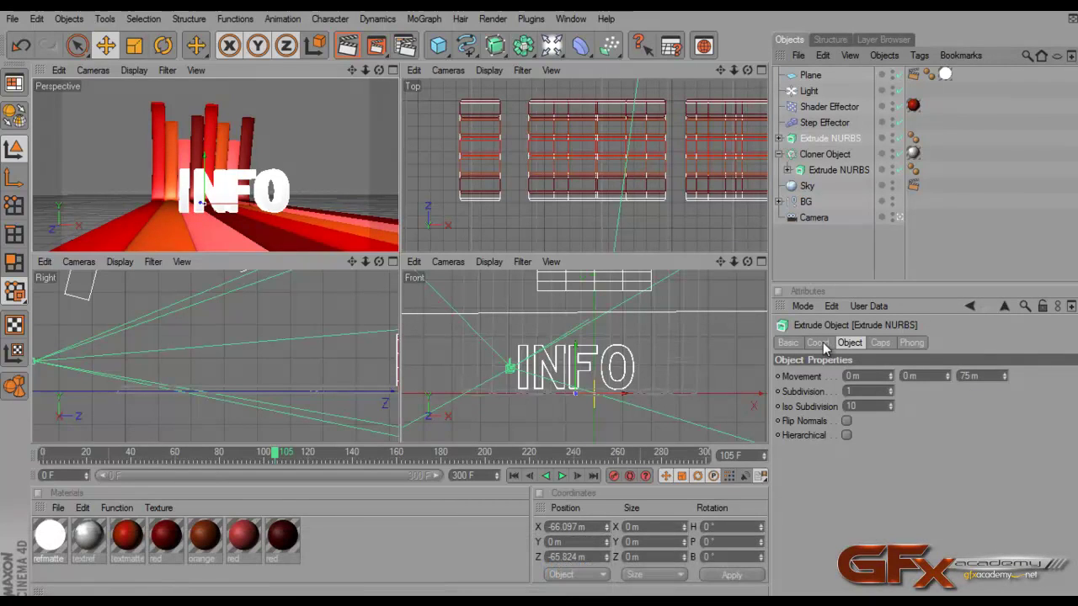
{"action": "left_click", "coordinate": [822, 342]}
{"action": "left_click", "coordinate": [853, 403]}
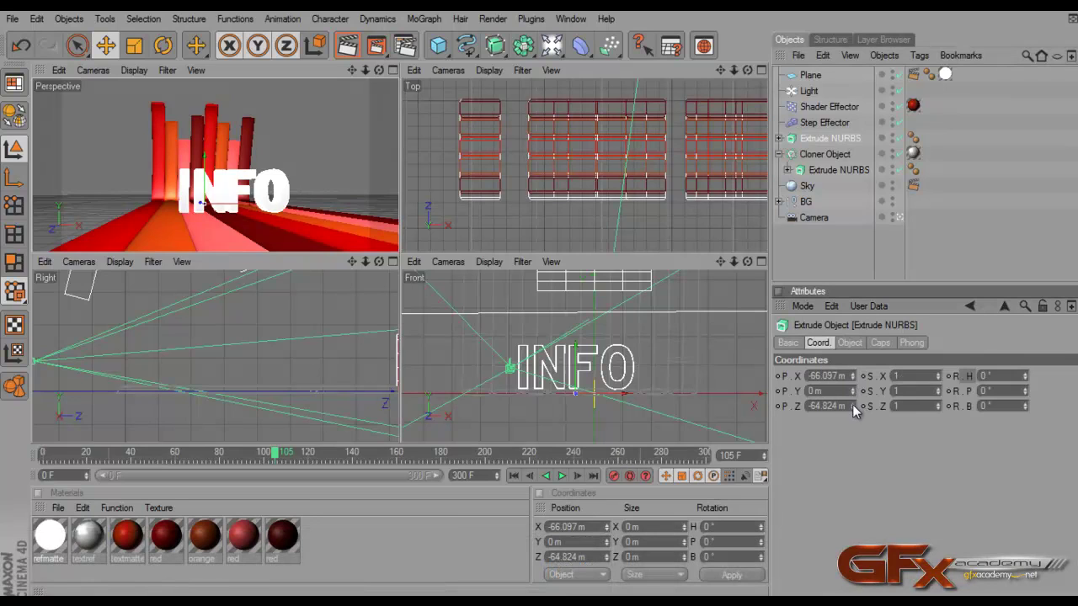
{"action": "left_click", "coordinate": [852, 403]}
{"action": "left_click", "coordinate": [852, 404]}
{"action": "left_click", "coordinate": [852, 403]}
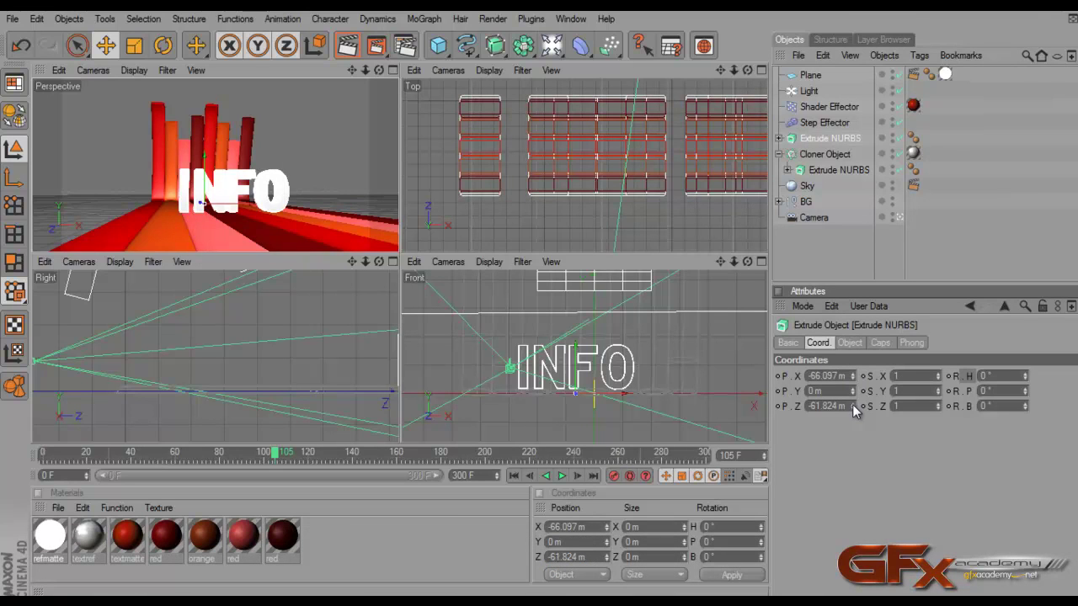
Step: Maximize the Perspective view and set the start and end fillet cap radius of the upper Extrude NURBS to 5 m
{"action": "left_click", "coordinate": [393, 69]}
{"action": "left_click", "coordinate": [969, 252]}
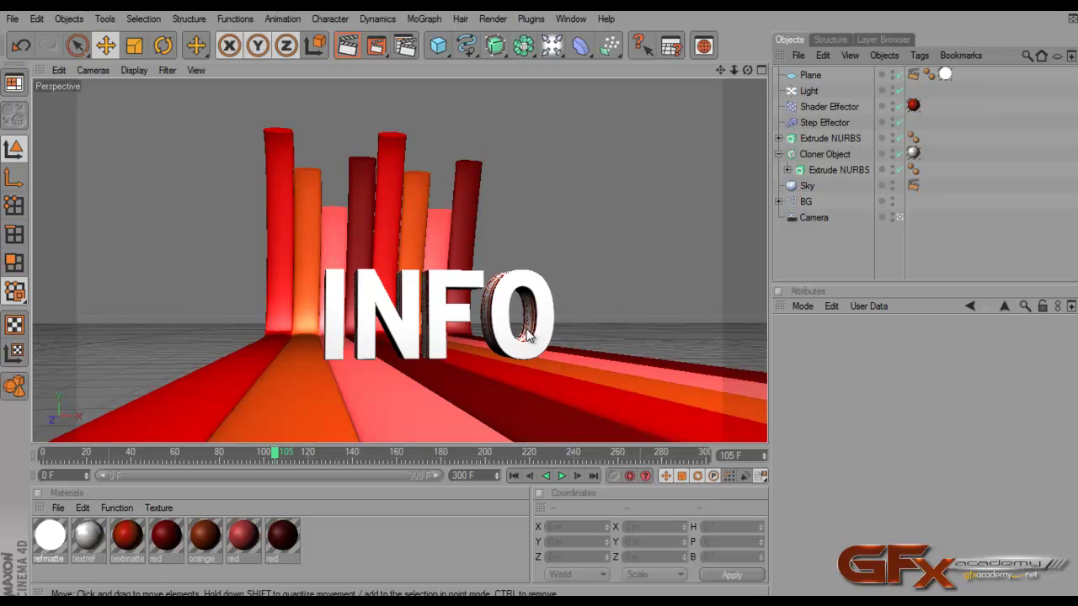
{"action": "left_click", "coordinate": [826, 138]}
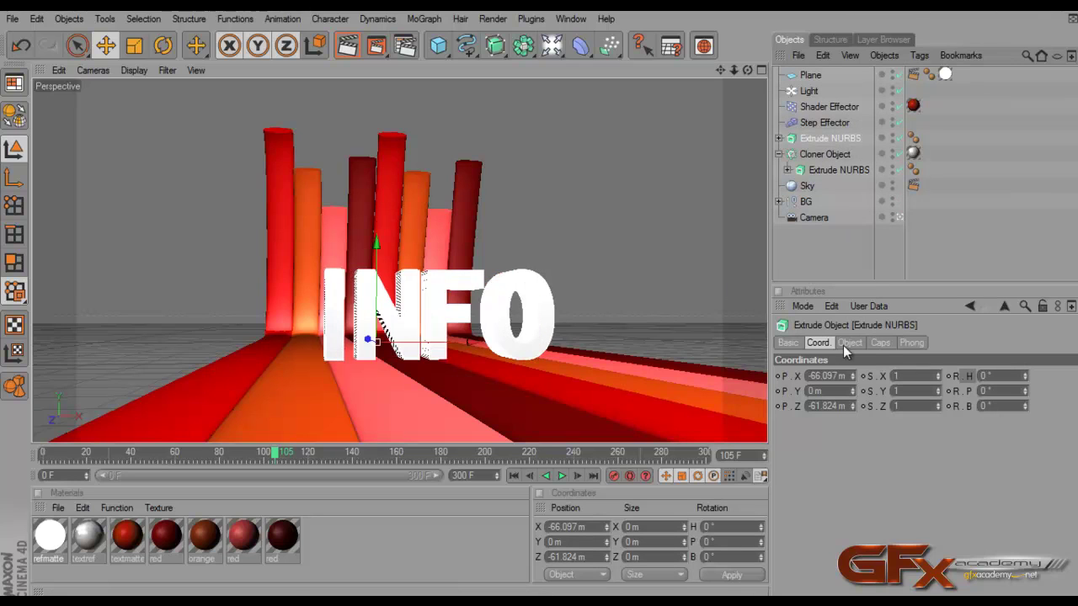
{"action": "left_click", "coordinate": [879, 344]}
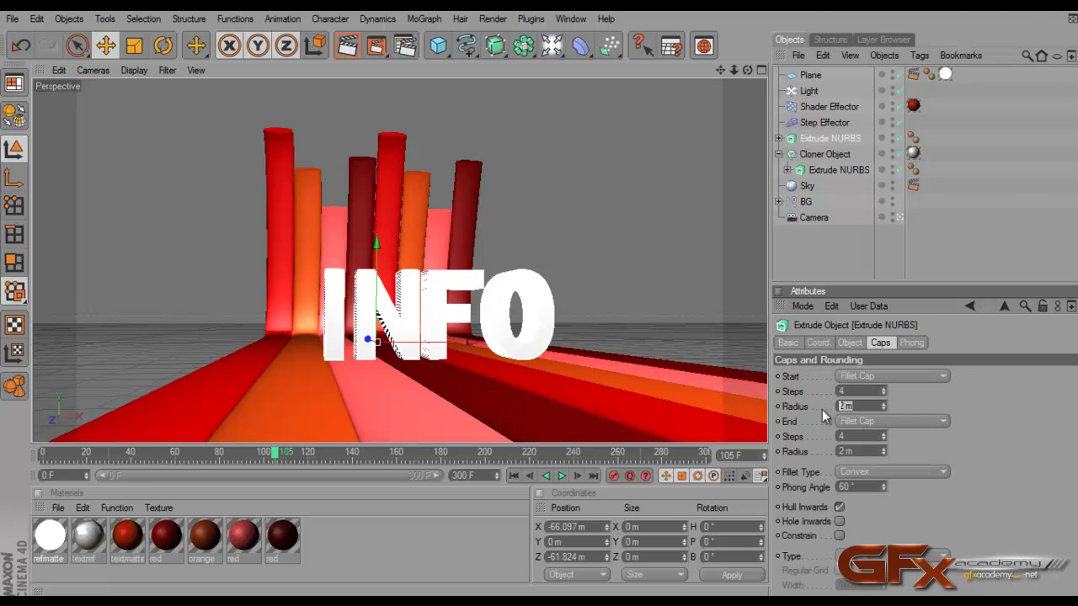
{"action": "type", "text": "5"}
{"action": "key", "text": "Return"}
{"action": "double_click", "coordinate": [863, 451]}
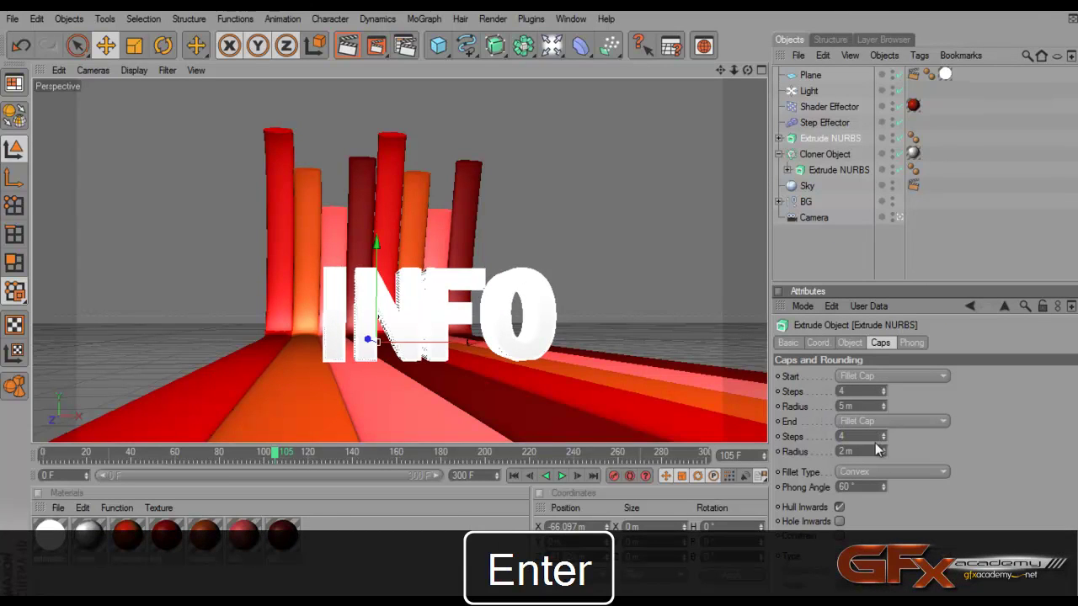
{"action": "type", "text": "5"}
{"action": "key", "text": "Return"}
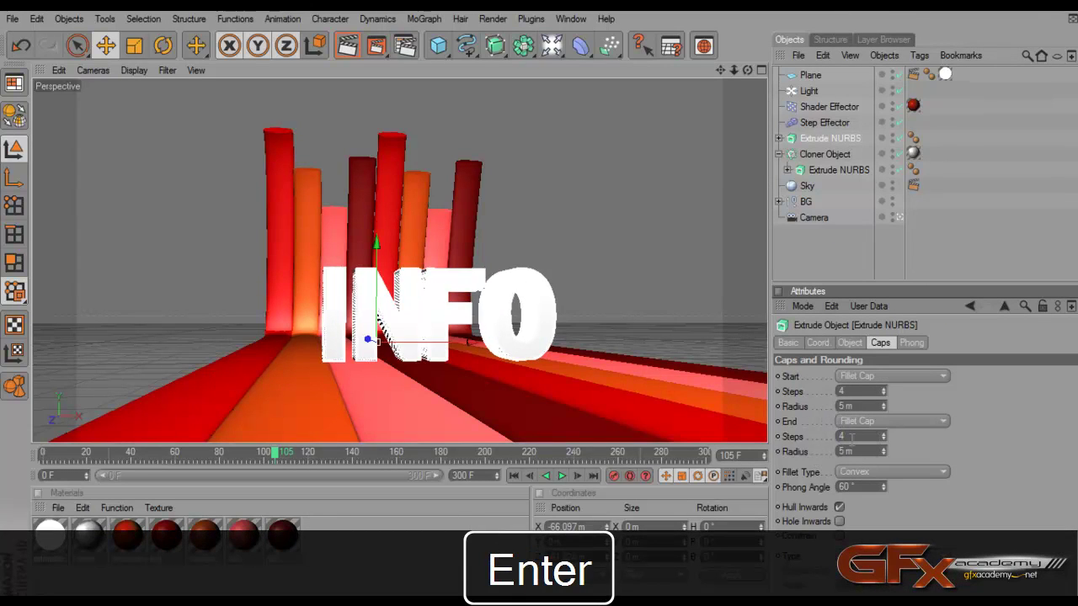
Step: Set the start and end fillet cap steps of the upper Extrude NURBS to 6
{"action": "double_click", "coordinate": [850, 436]}
{"action": "type", "text": "6"}
{"action": "double_click", "coordinate": [849, 390]}
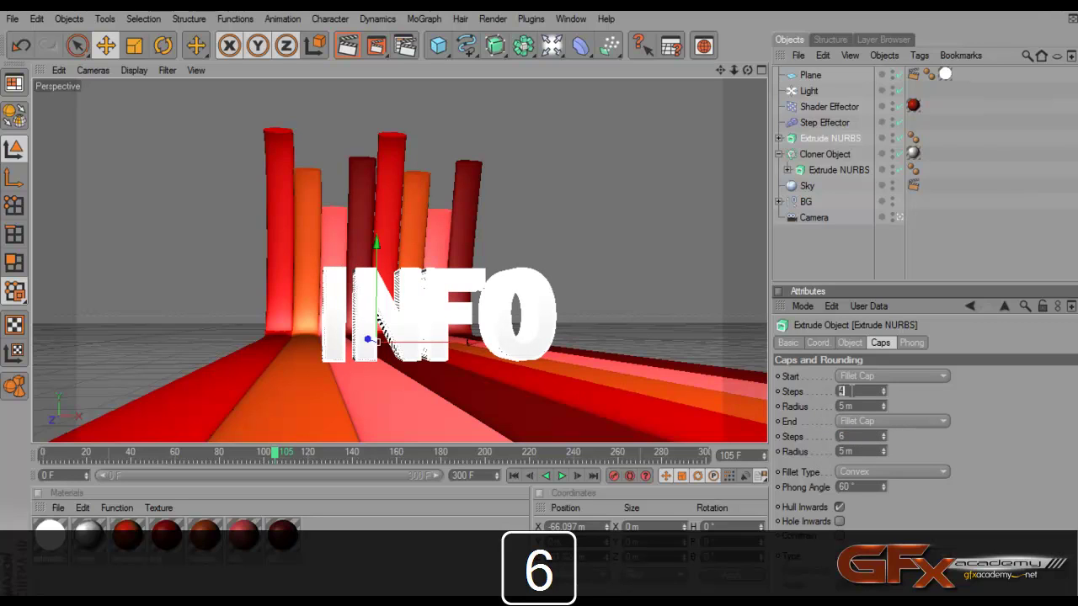
{"action": "type", "text": "6"}
{"action": "key", "text": "Return"}
Step: Deselect the text and render the Perspective view to preview the rounded INFO lettering, stopping the render partway
{"action": "left_click", "coordinate": [914, 259]}
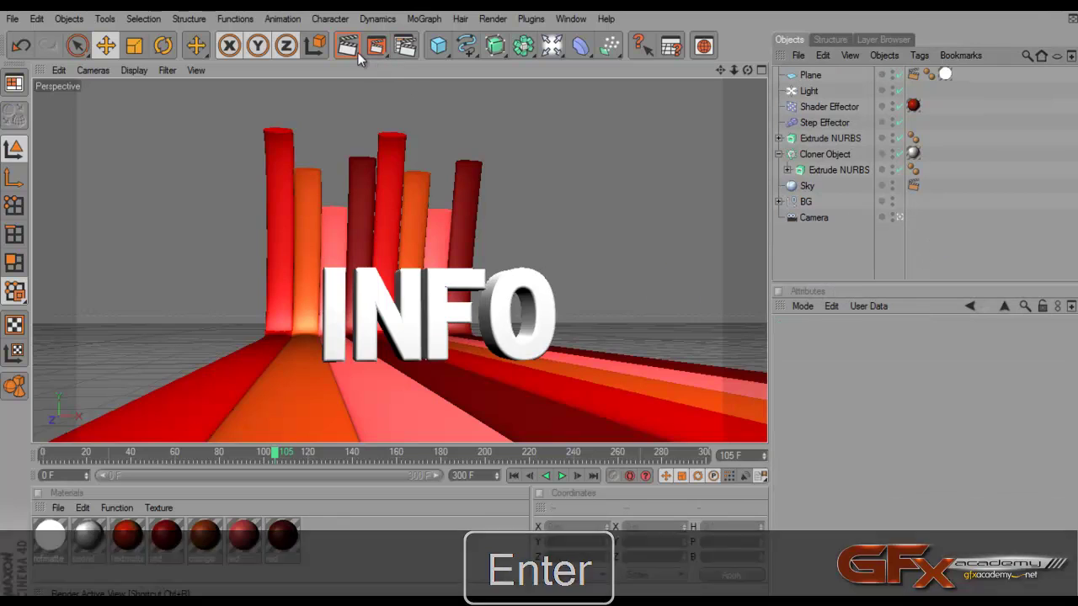
{"action": "left_click", "coordinate": [358, 52]}
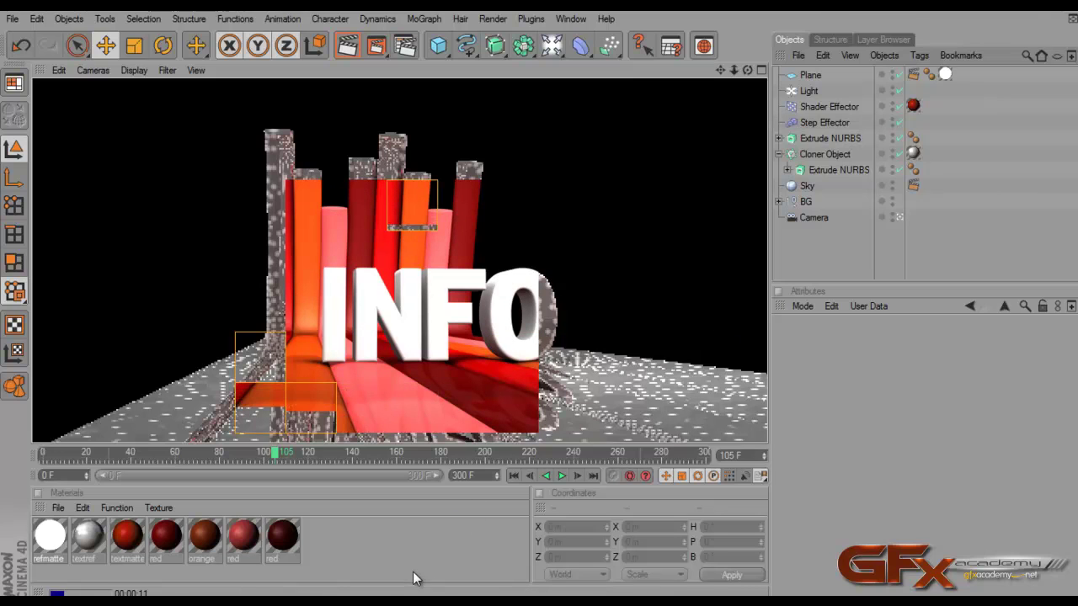
{"action": "left_click", "coordinate": [412, 571]}
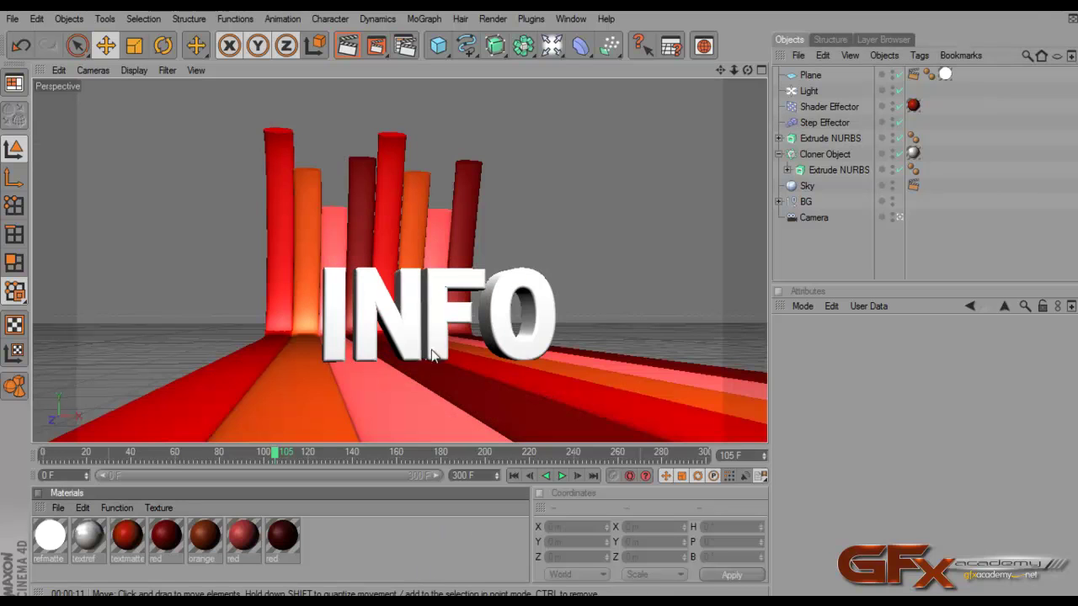
Step: Create a new material named TextMasterMatte and open it for editing
{"action": "left_click", "coordinate": [59, 508]}
{"action": "left_click", "coordinate": [125, 320]}
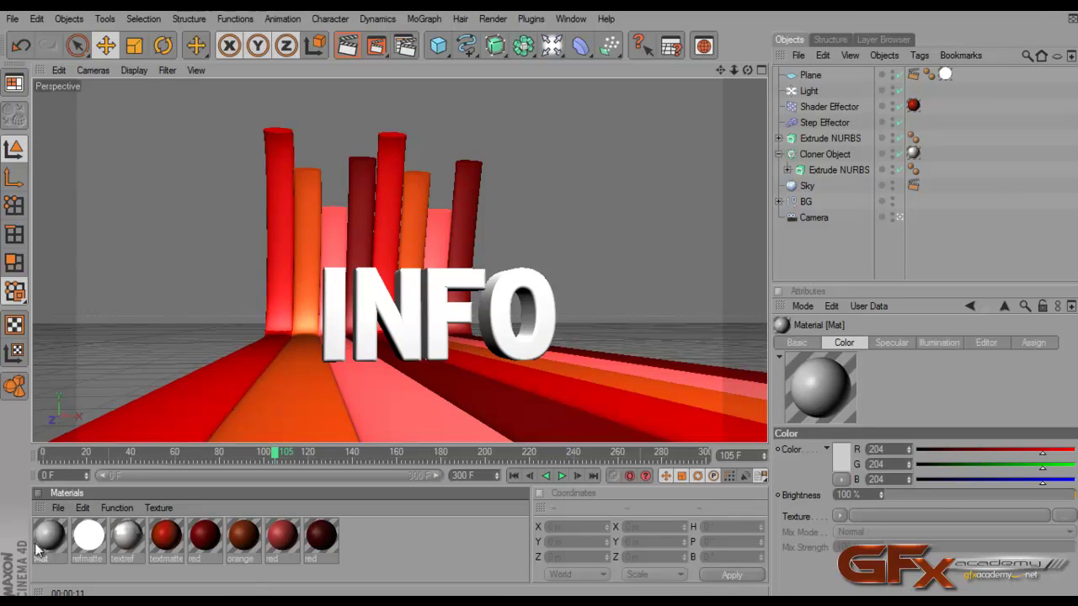
{"action": "double_click", "coordinate": [45, 560]}
{"action": "key", "text": "Caps_Lock"}
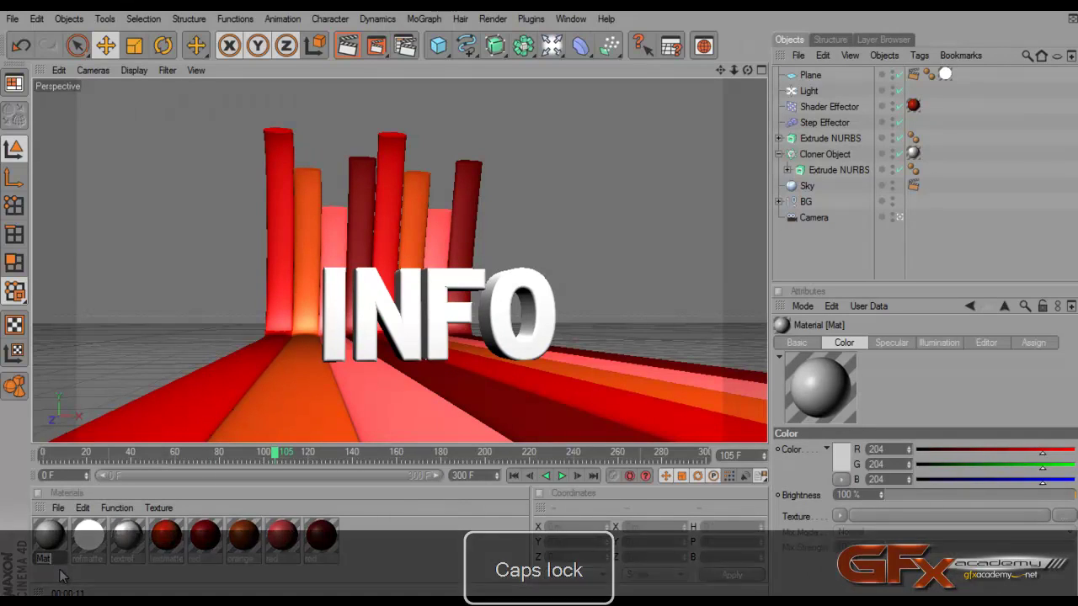
{"action": "type", "text": "T"}
{"action": "key", "text": "Caps_Lock"}
{"action": "type", "text": "ae"}
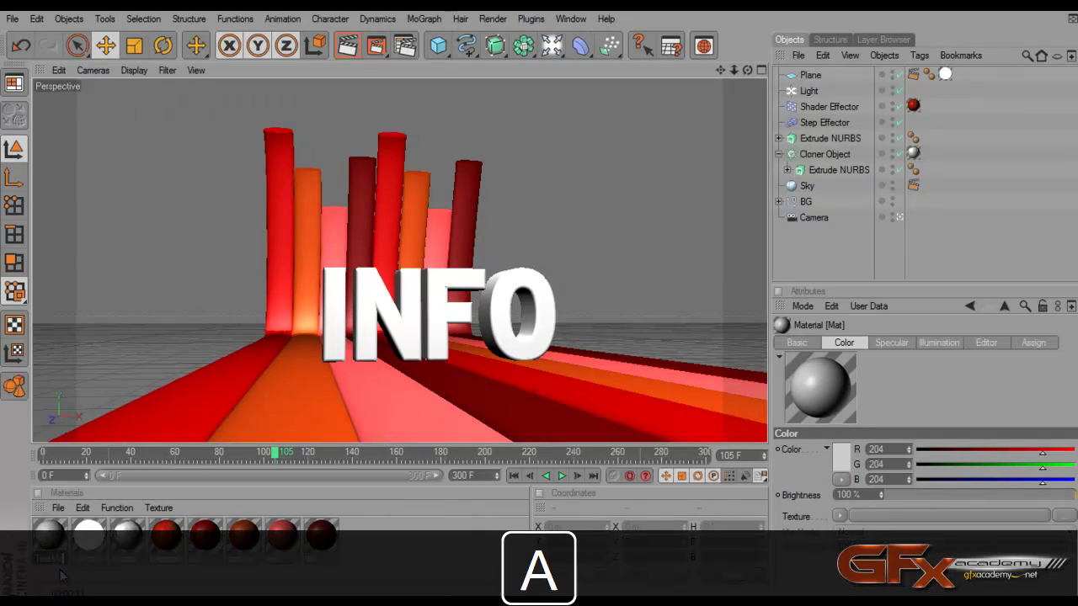
{"action": "key", "text": "Caps_Lock"}
{"action": "type", "text": "A"}
{"action": "key", "text": "Return"}
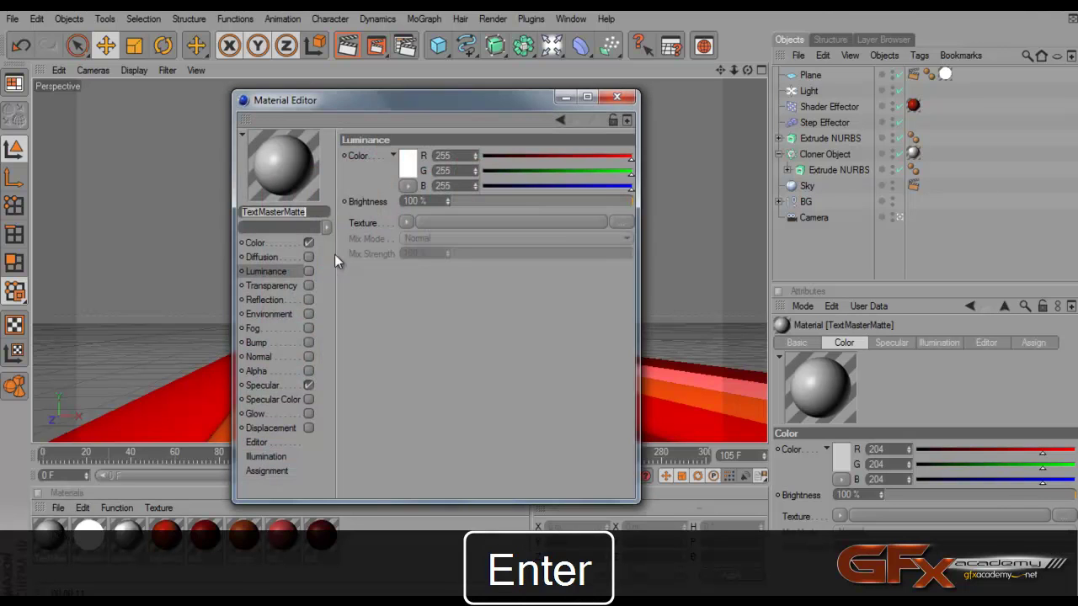
Step: Set the TextMasterMatte material's color to a light grey of RGB 197, 197, 197
{"action": "left_click", "coordinate": [405, 166]}
{"action": "left_click_drag", "start_coordinate": [362, 166], "coordinate": [301, 142]}
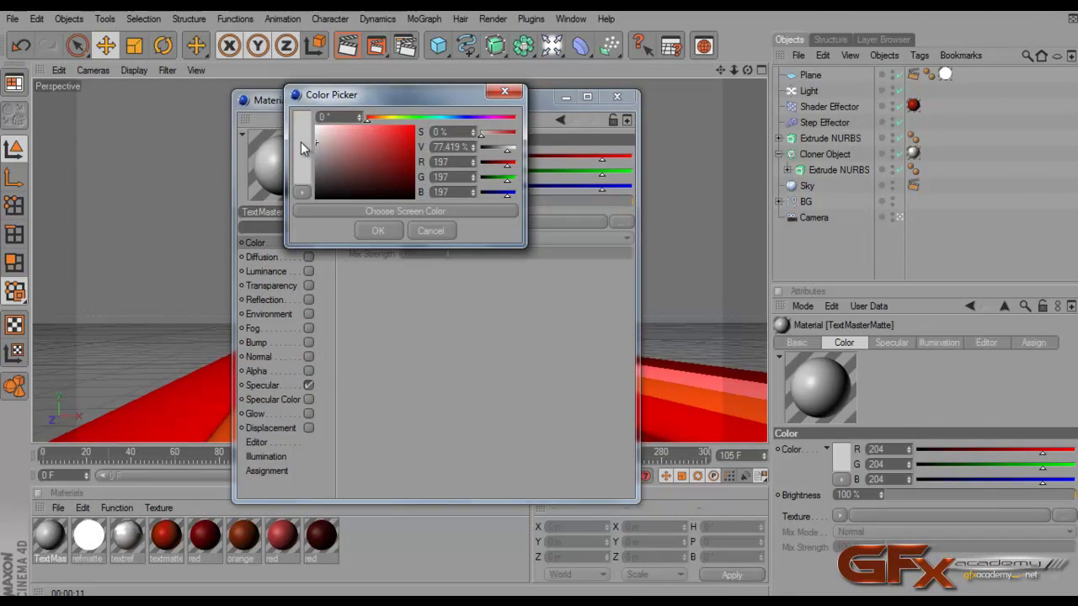
{"action": "left_click", "coordinate": [375, 229]}
Step: Enable reflection on TextMasterMatte with 36% brightness and a Fresnel texture
{"action": "left_click", "coordinate": [308, 299]}
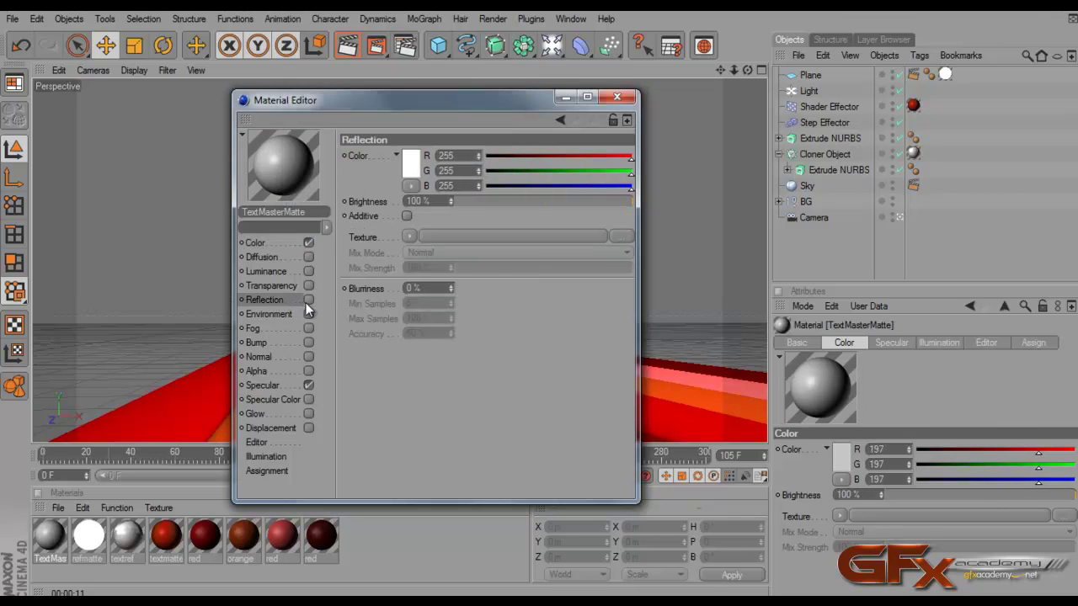
{"action": "left_click_drag", "start_coordinate": [514, 201], "coordinate": [520, 201]}
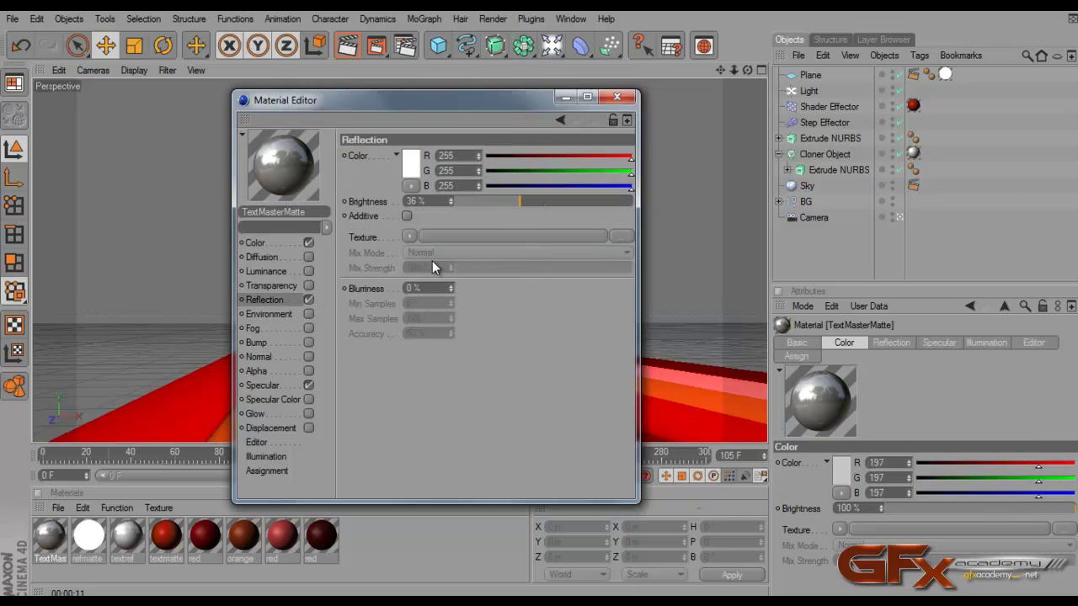
{"action": "left_click", "coordinate": [409, 236]}
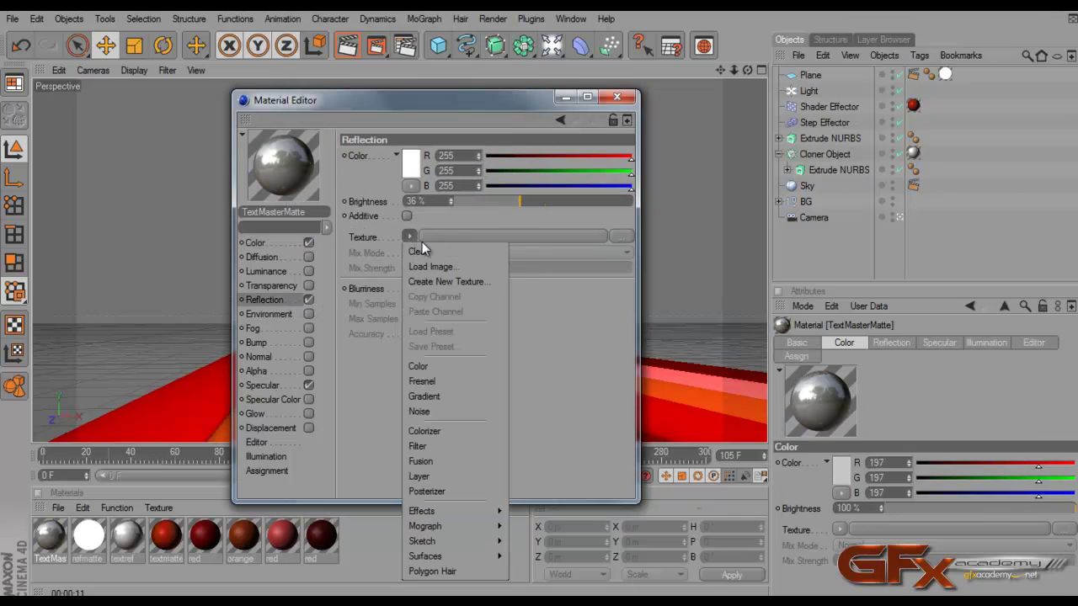
{"action": "left_click", "coordinate": [439, 384]}
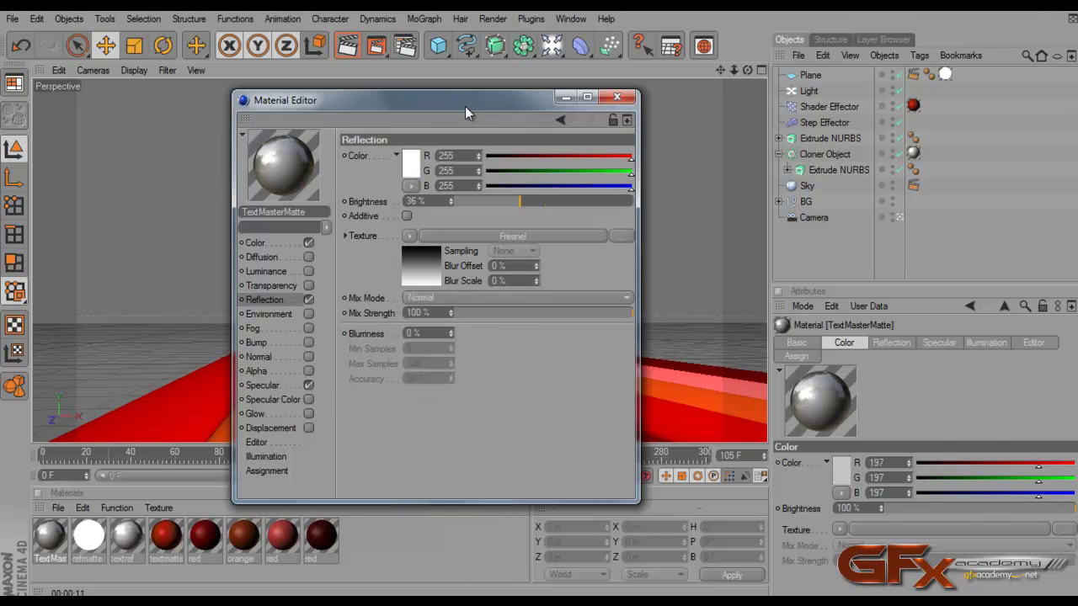
Step: Apply the TextMasterMatte material to the upper Extrude NURBS
{"action": "left_click_drag", "start_coordinate": [465, 106], "coordinate": [422, 78]}
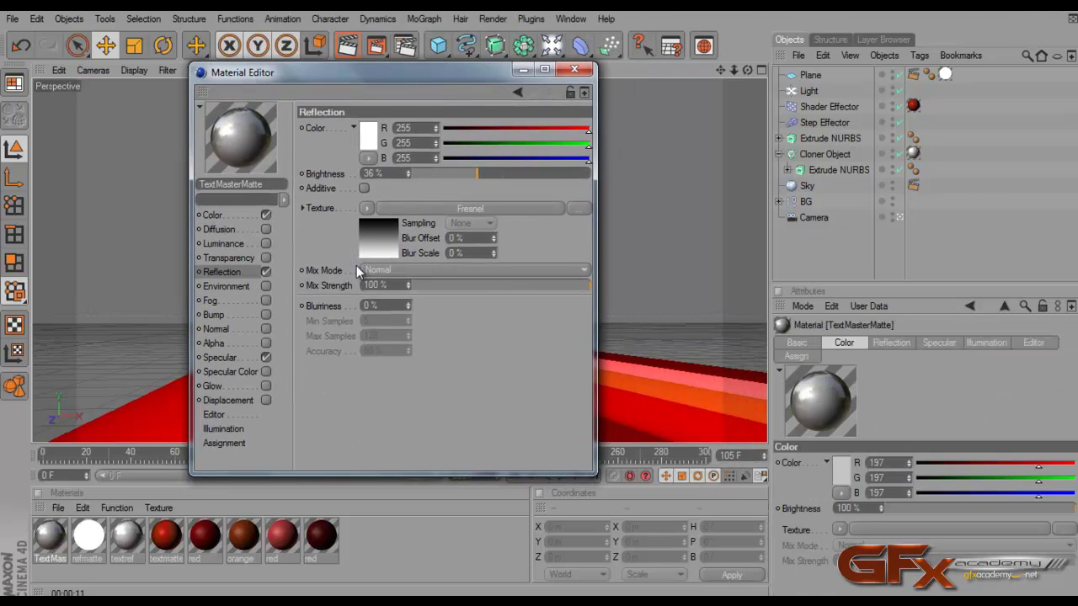
{"action": "left_click", "coordinate": [48, 543]}
{"action": "left_click_drag", "start_coordinate": [856, 141], "coordinate": [856, 143]}
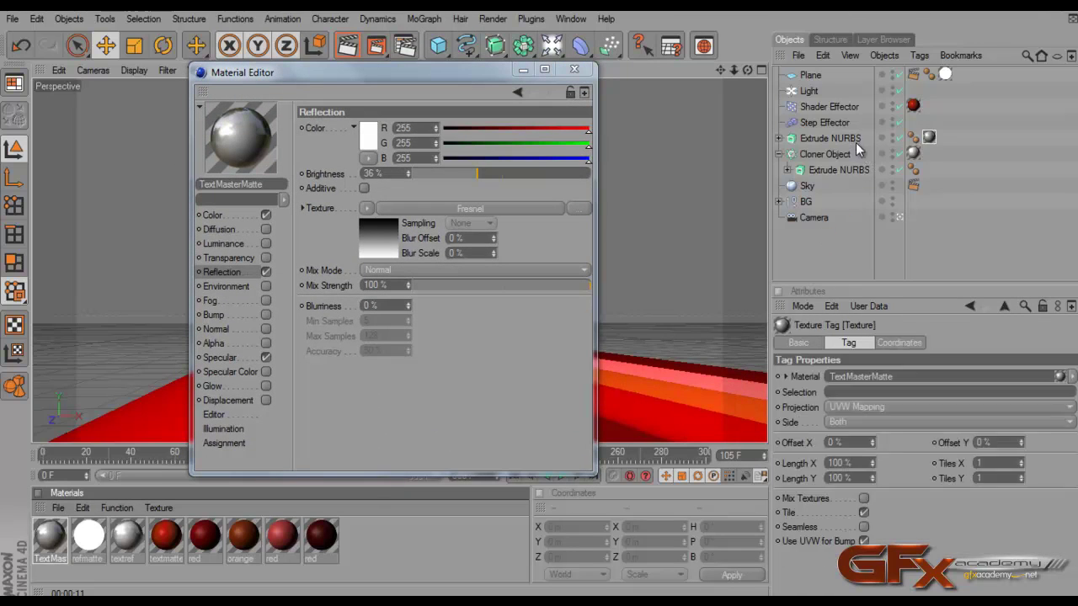
Step: Preview the INFO text with an interactive render region fitted tightly around the letters
{"action": "left_click_drag", "start_coordinate": [461, 73], "coordinate": [903, 80]}
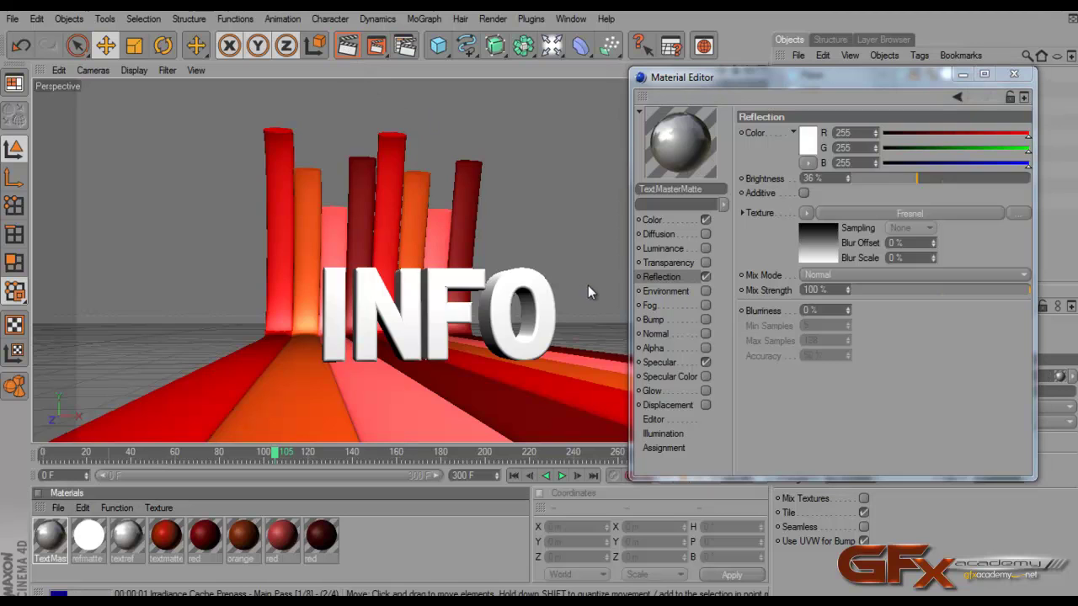
{"action": "key", "text": "ctrl+r"}
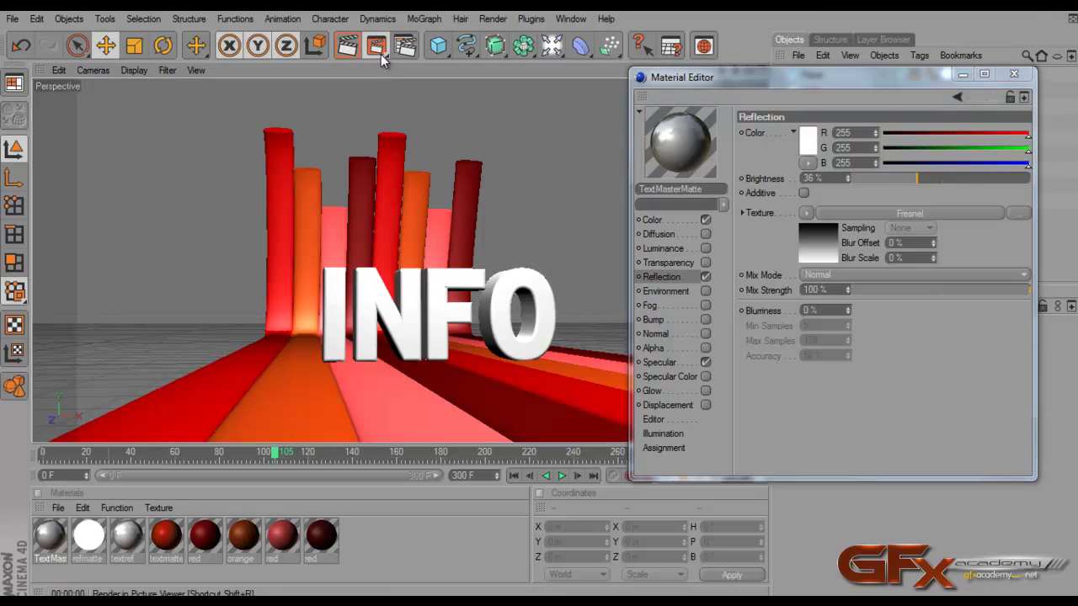
{"action": "left_click_drag", "start_coordinate": [380, 54], "coordinate": [433, 180]}
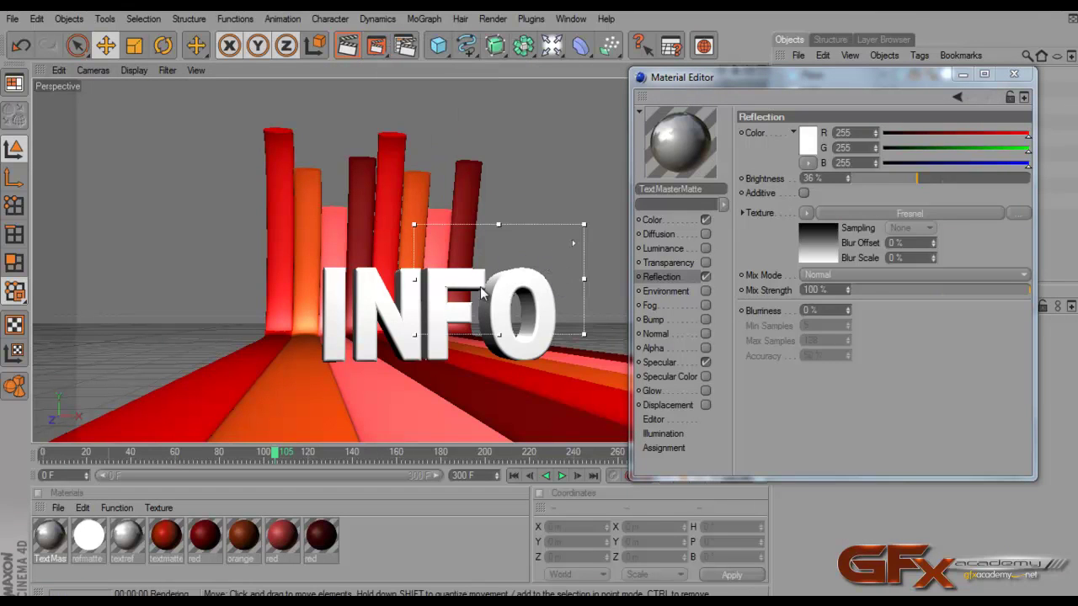
{"action": "left_click_drag", "start_coordinate": [414, 279], "coordinate": [316, 287]}
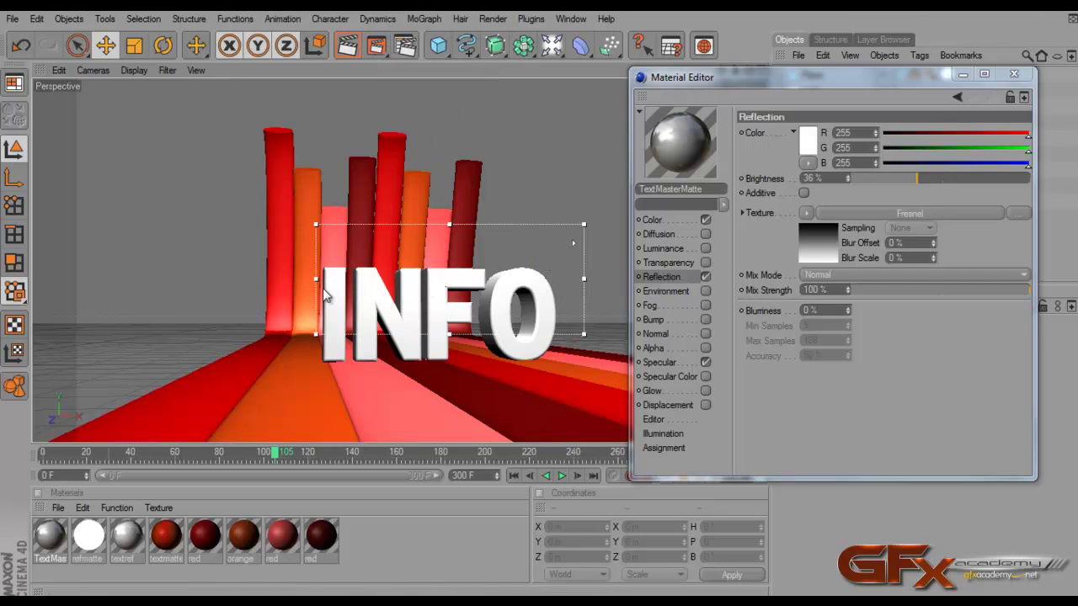
{"action": "left_click_drag", "start_coordinate": [449, 246], "coordinate": [451, 258]}
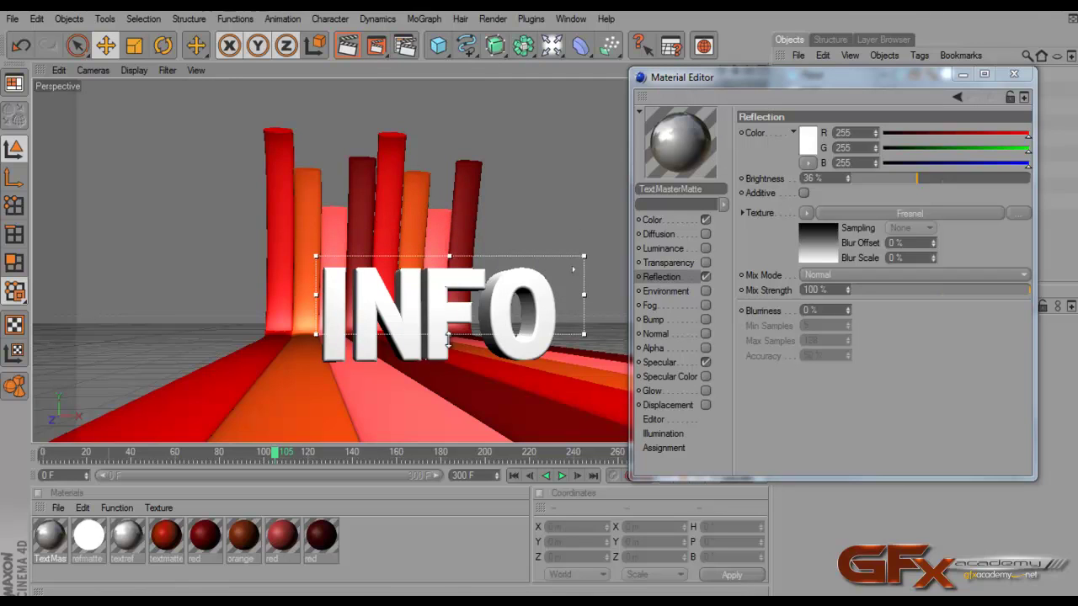
{"action": "left_click_drag", "start_coordinate": [455, 378], "coordinate": [454, 377]}
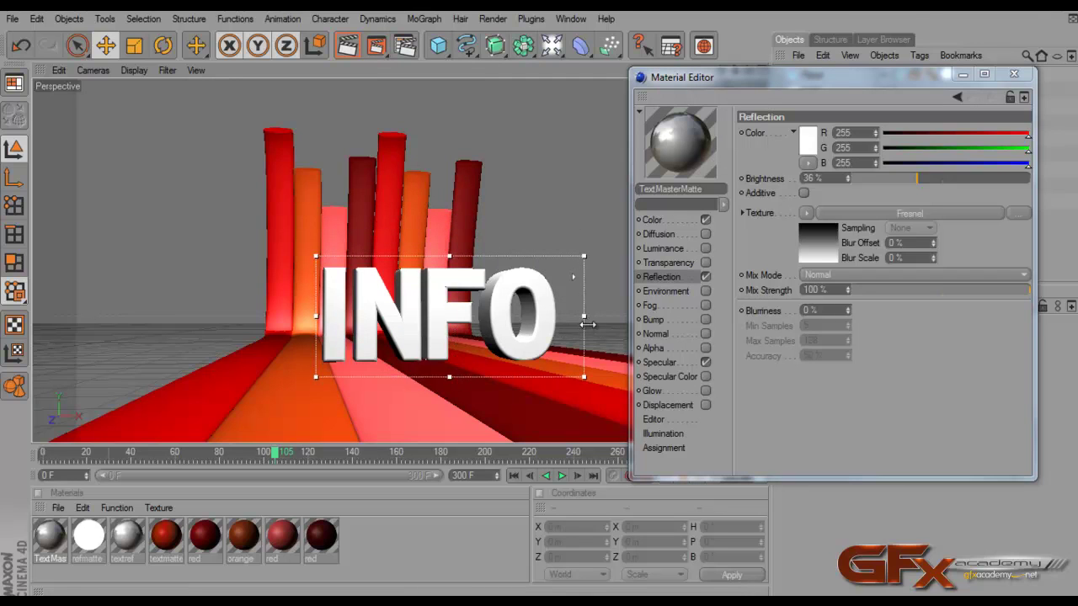
{"action": "left_click_drag", "start_coordinate": [585, 320], "coordinate": [563, 319]}
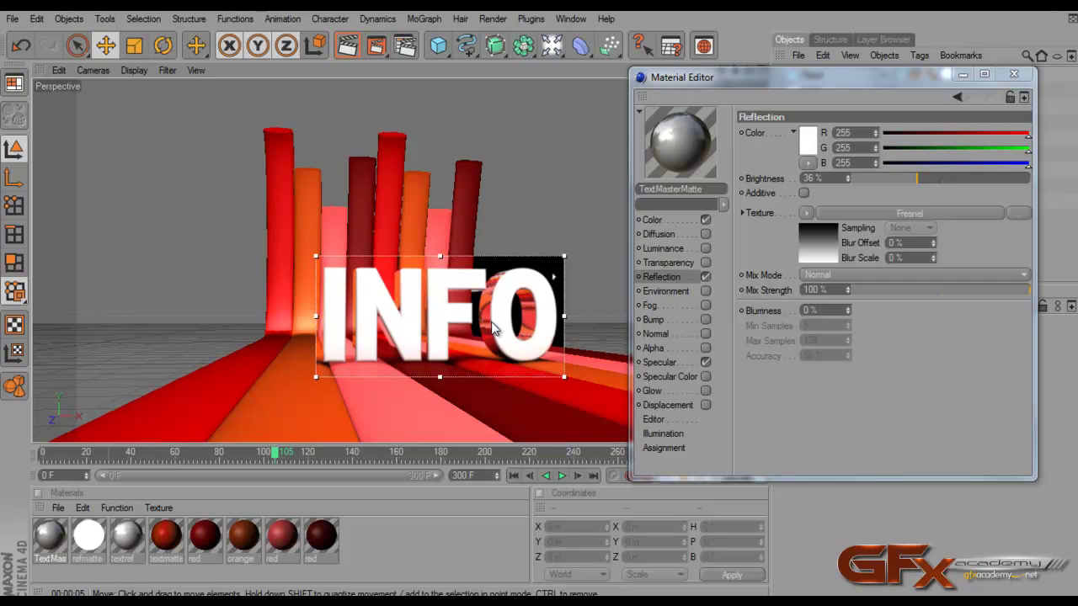
Step: Reduce TextMasterMatte's reflection to 6% brightness and 24% mix strength
{"action": "left_click", "coordinate": [899, 179]}
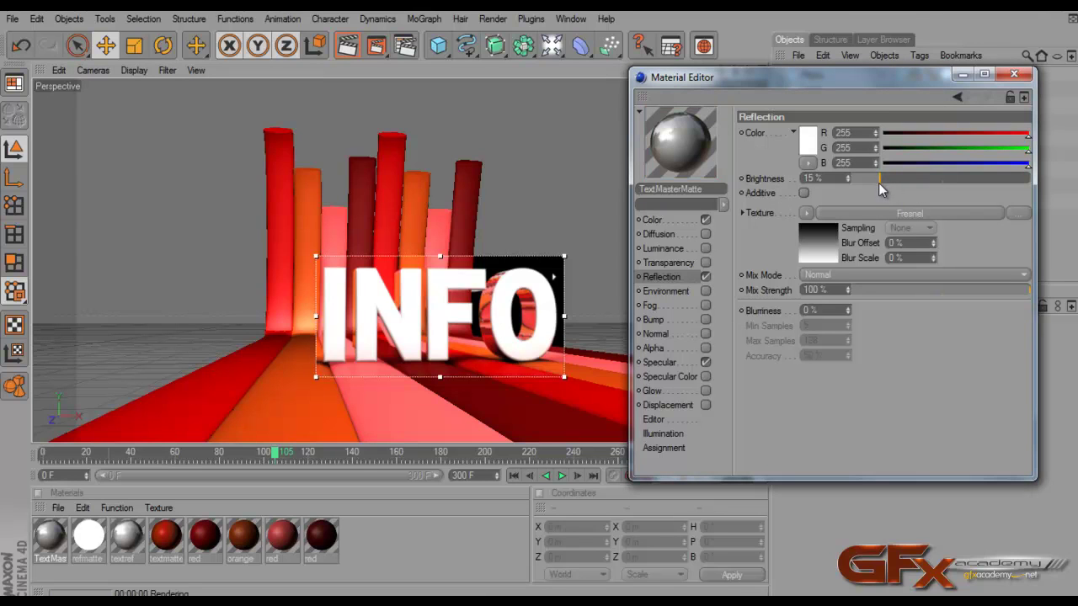
{"action": "left_click", "coordinate": [885, 179]}
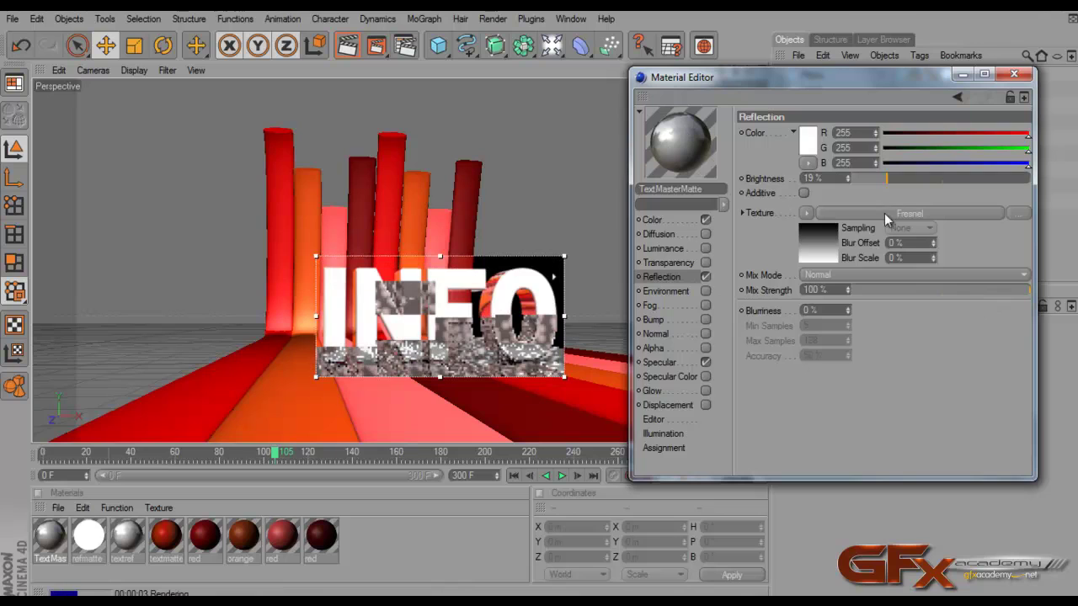
{"action": "left_click_drag", "start_coordinate": [984, 291], "coordinate": [955, 290]}
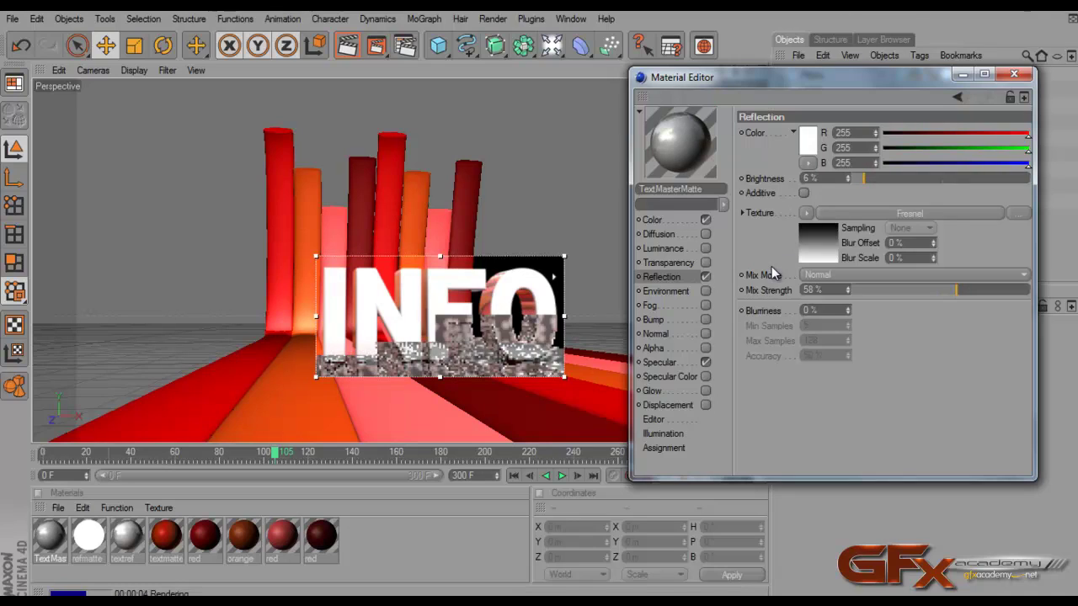
{"action": "left_click_drag", "start_coordinate": [944, 293], "coordinate": [896, 290]}
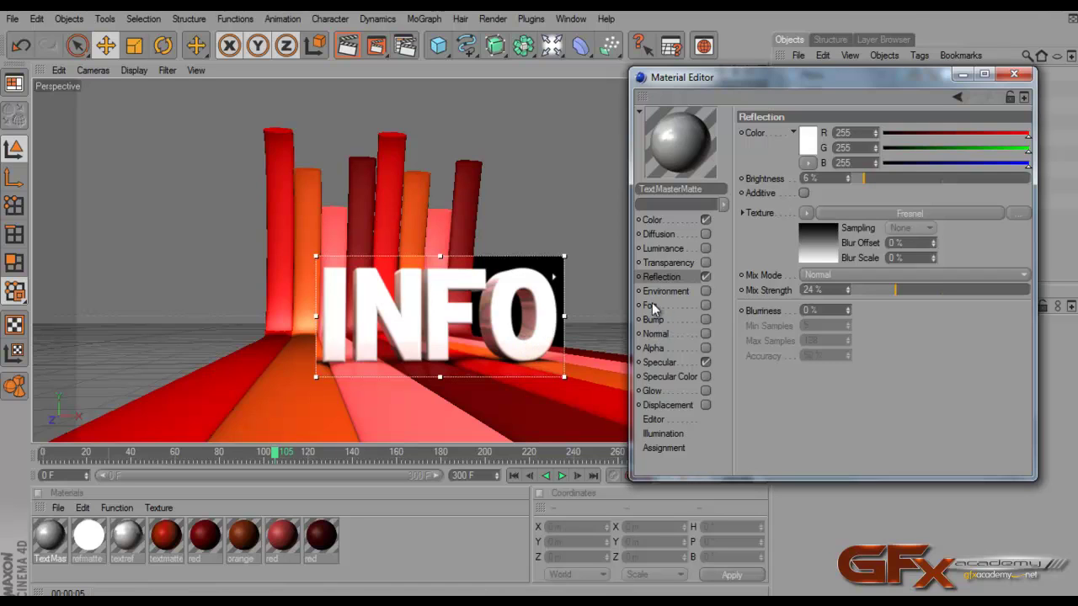
Step: Lighten TextMasterMatte's color to RGB 230, 230, 230, close the material and turn off the interactive render region
{"action": "left_click", "coordinate": [657, 221]}
{"action": "left_click", "coordinate": [808, 141]}
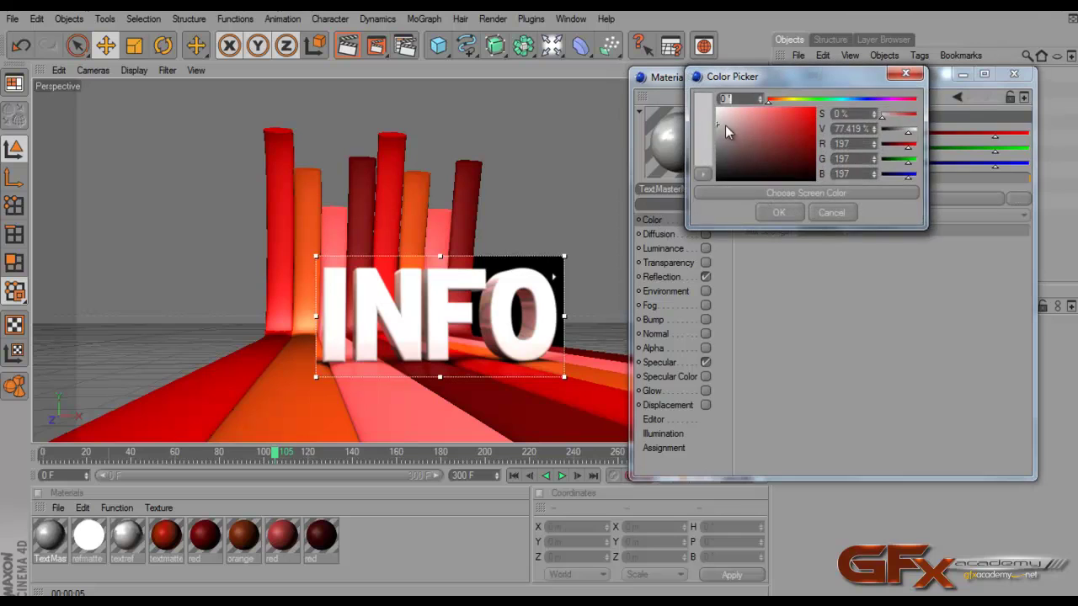
{"action": "left_click_drag", "start_coordinate": [713, 123], "coordinate": [705, 120]}
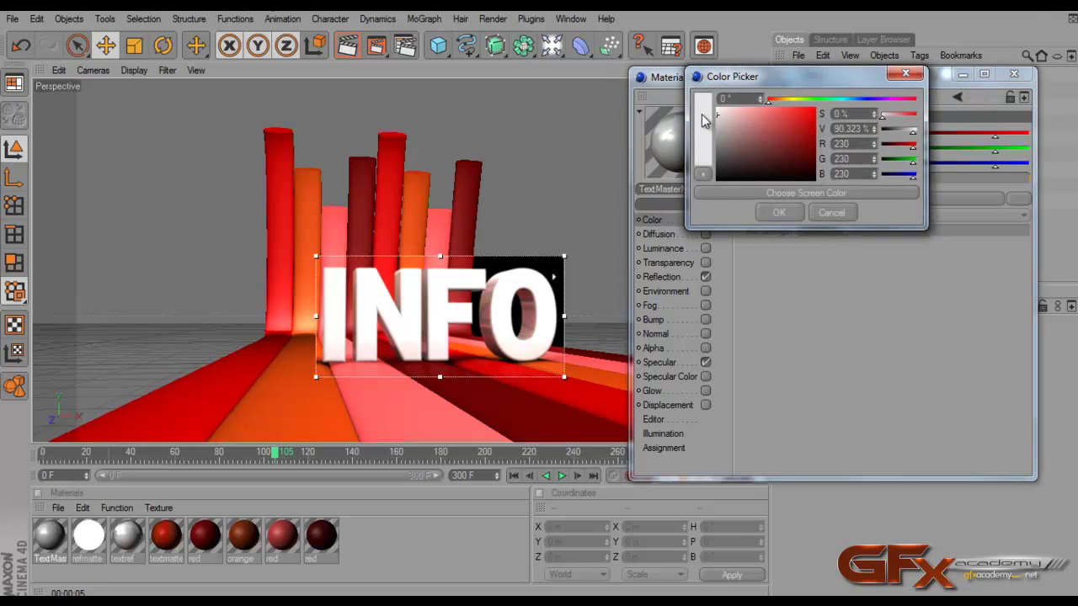
{"action": "left_click", "coordinate": [783, 212]}
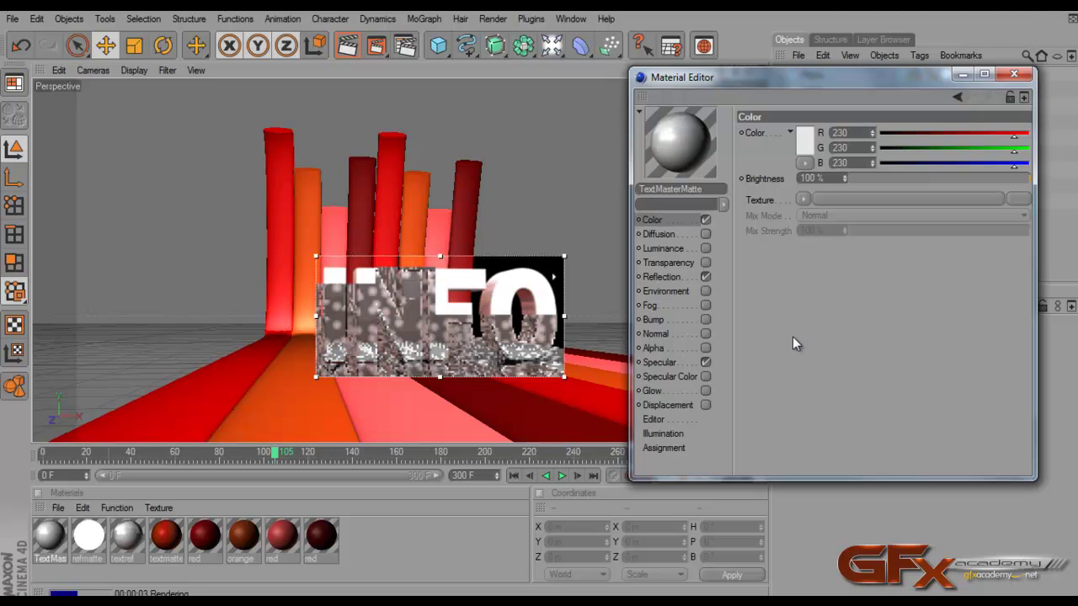
{"action": "left_click", "coordinate": [1013, 74]}
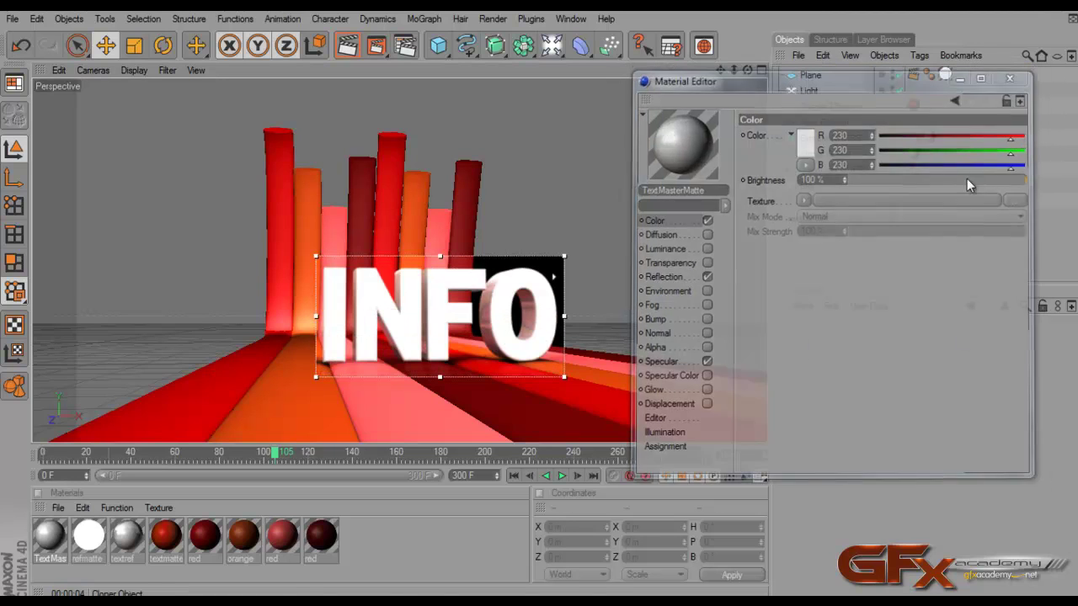
{"action": "left_click_drag", "start_coordinate": [377, 47], "coordinate": [455, 181]}
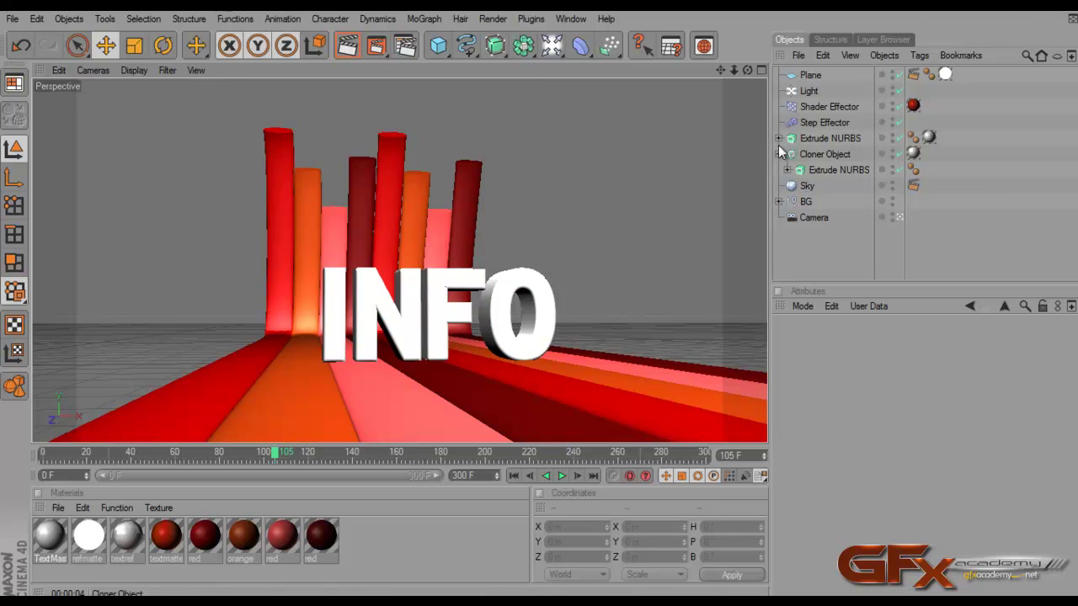
Step: Shift the upper Extrude NURBS's position keys in the Timeline so that they start at frame 78 and end at frame 112
{"action": "left_click", "coordinate": [815, 138]}
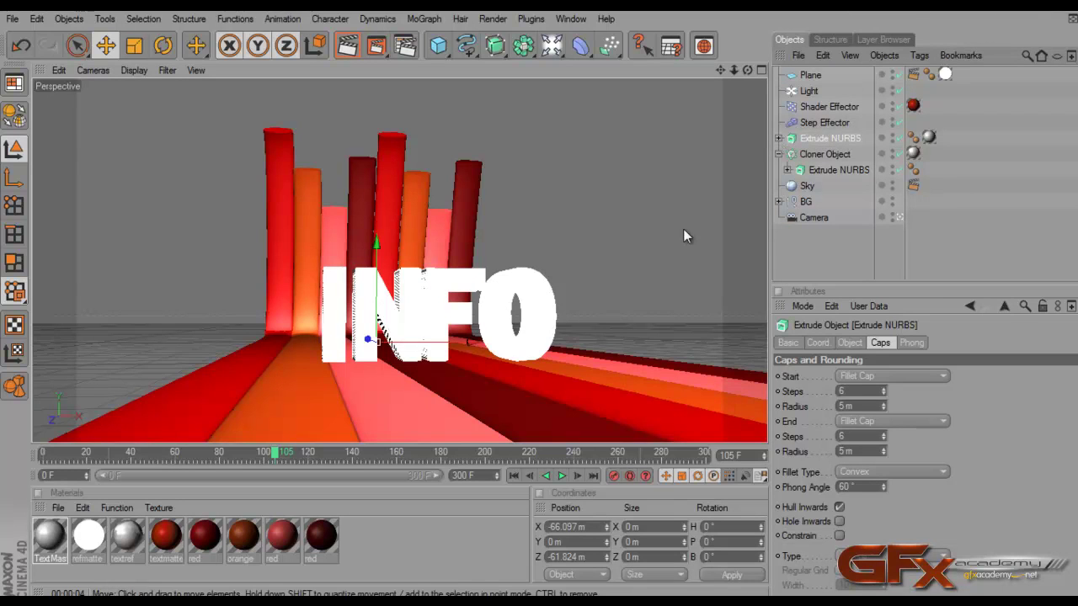
{"action": "left_click", "coordinate": [571, 19]}
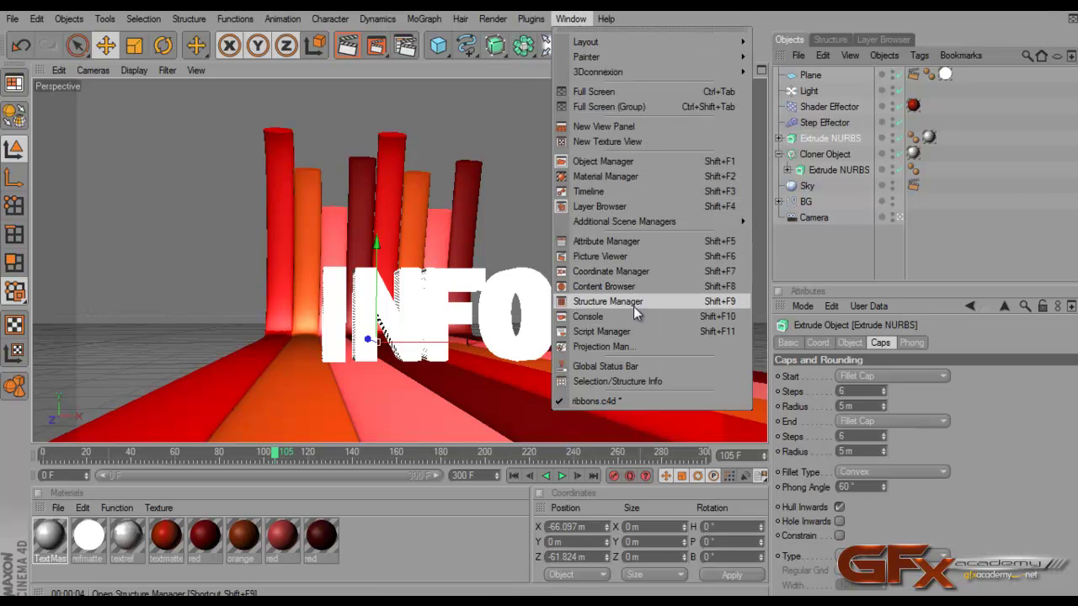
{"action": "left_click", "coordinate": [623, 190]}
{"action": "left_click_drag", "start_coordinate": [438, 268], "coordinate": [540, 127]}
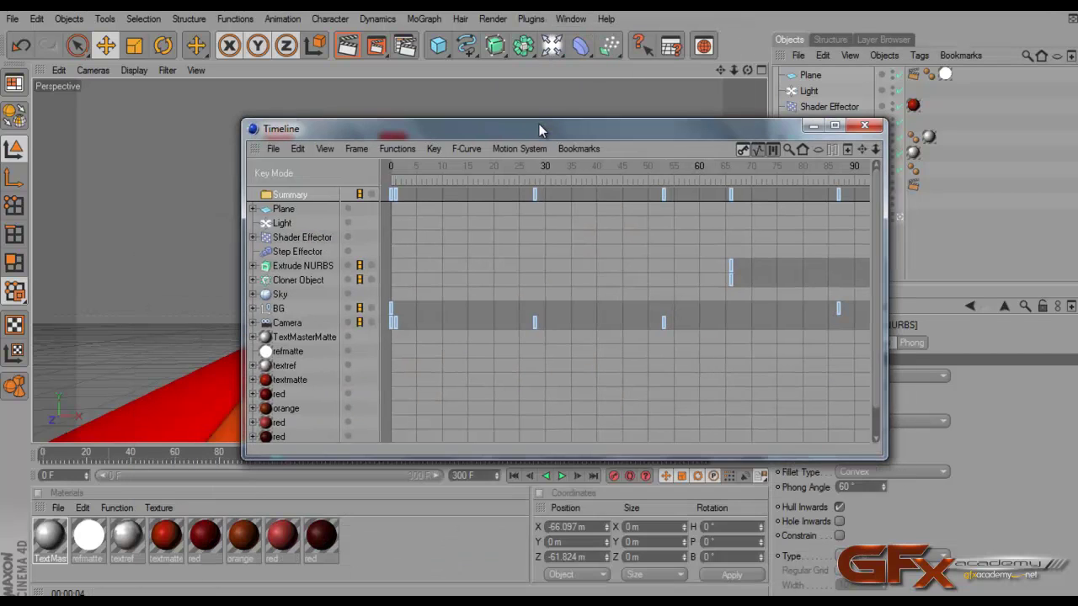
{"action": "left_click", "coordinate": [296, 269]}
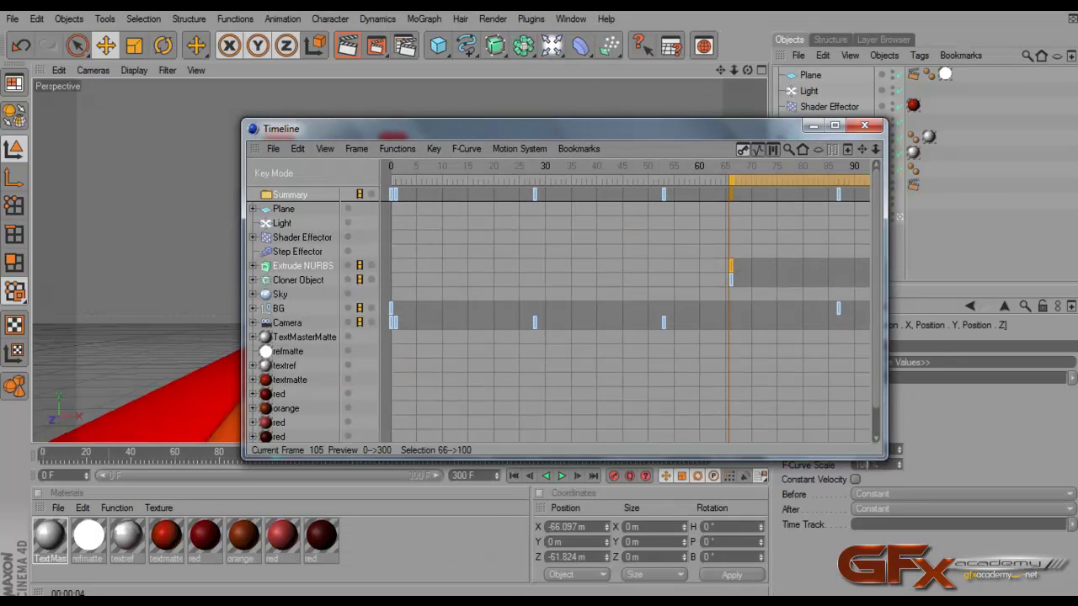
{"action": "left_click_drag", "start_coordinate": [872, 454], "coordinate": [1031, 510]}
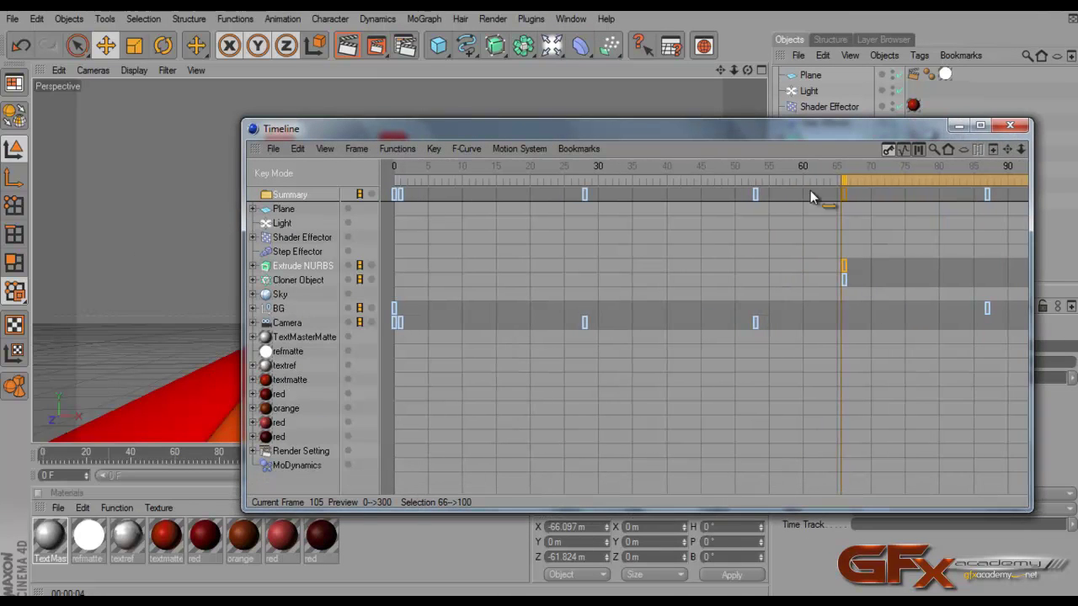
{"action": "left_click_drag", "start_coordinate": [772, 128], "coordinate": [564, 105]}
{"action": "left_click_drag", "start_coordinate": [798, 124], "coordinate": [535, 298]}
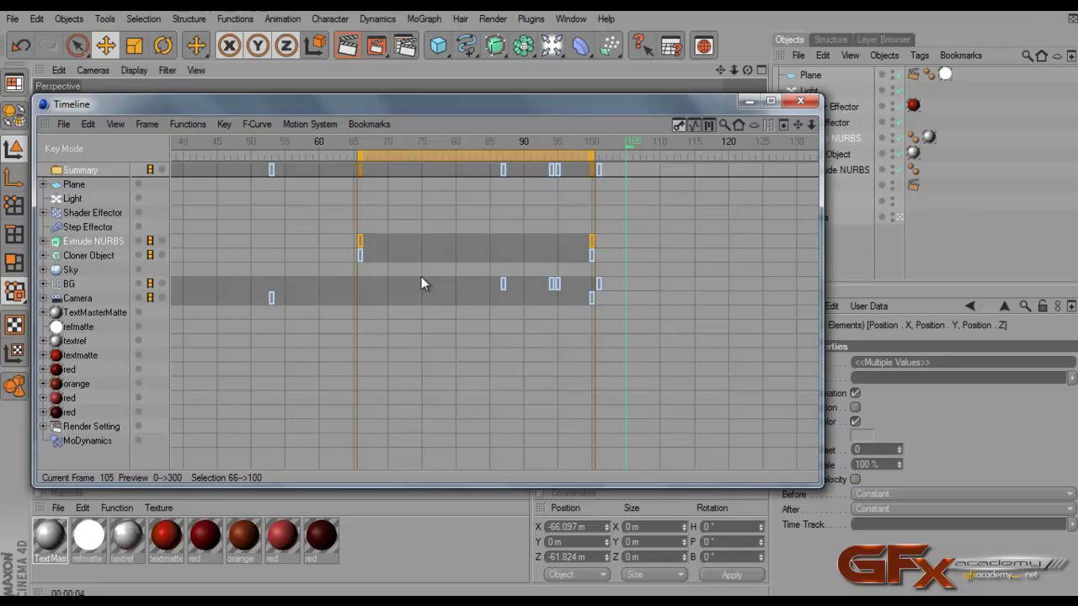
{"action": "left_click_drag", "start_coordinate": [360, 249], "coordinate": [451, 253]}
{"action": "left_click_drag", "start_coordinate": [336, 115], "coordinate": [876, 362]}
Step: At frame 78, lower the upper Extrude NURBS's mask Spline to Y -159.861 m, record a keyframe, check the motion to frame 112 and close the Timeline
{"action": "left_click_drag", "start_coordinate": [271, 456], "coordinate": [209, 455]}
{"action": "left_click", "coordinate": [779, 138]}
{"action": "left_click", "coordinate": [827, 186]}
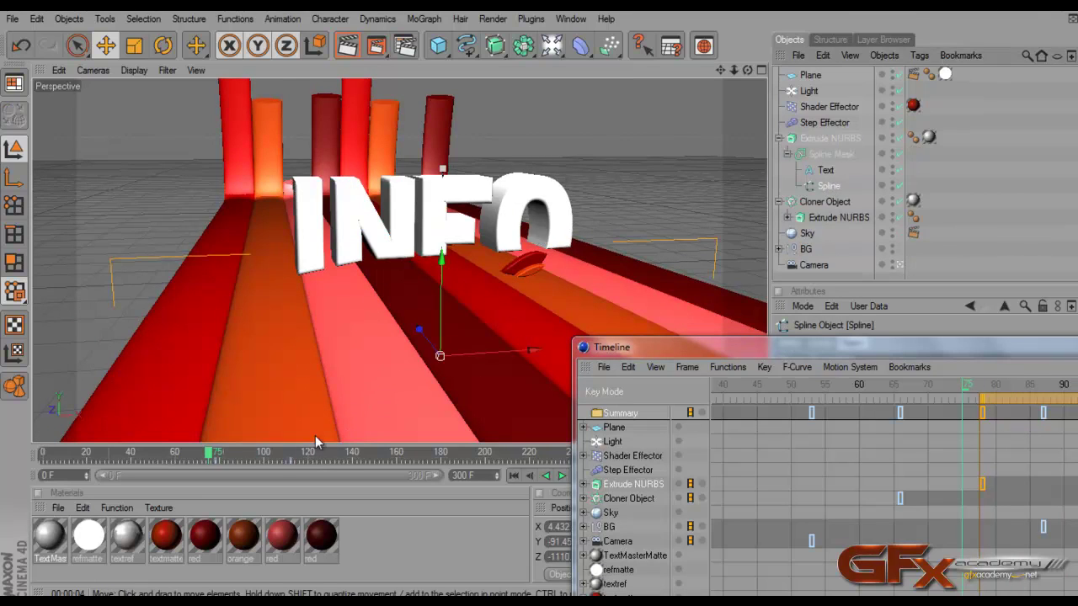
{"action": "mouse_move", "coordinate": [211, 462]}
{"action": "left_mouse_down"}
{"action": "mouse_move", "coordinate": [229, 455]}
{"action": "mouse_move", "coordinate": [231, 465]}
{"action": "mouse_move", "coordinate": [192, 463]}
{"action": "mouse_move", "coordinate": [216, 471]}
{"action": "left_mouse_up"}
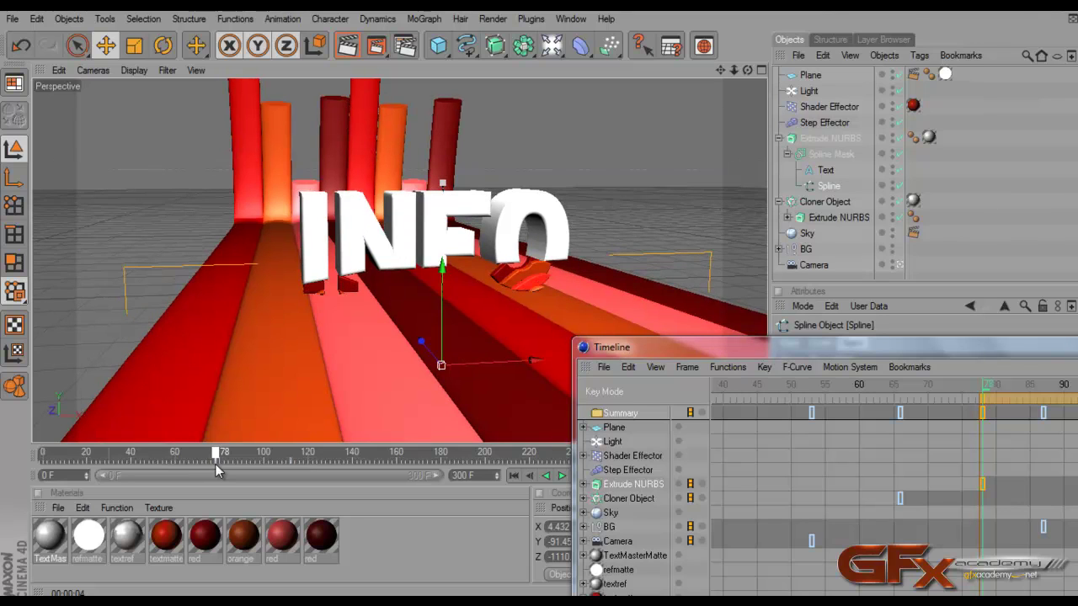
{"action": "left_click", "coordinate": [826, 171]}
{"action": "left_click", "coordinate": [828, 186]}
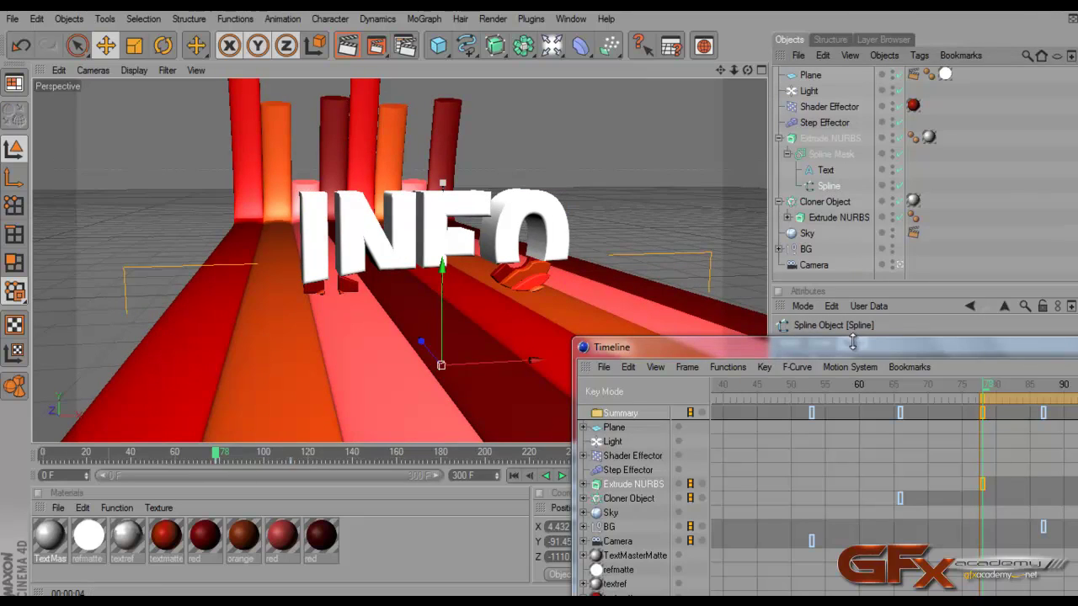
{"action": "left_click_drag", "start_coordinate": [857, 352], "coordinate": [824, 550]}
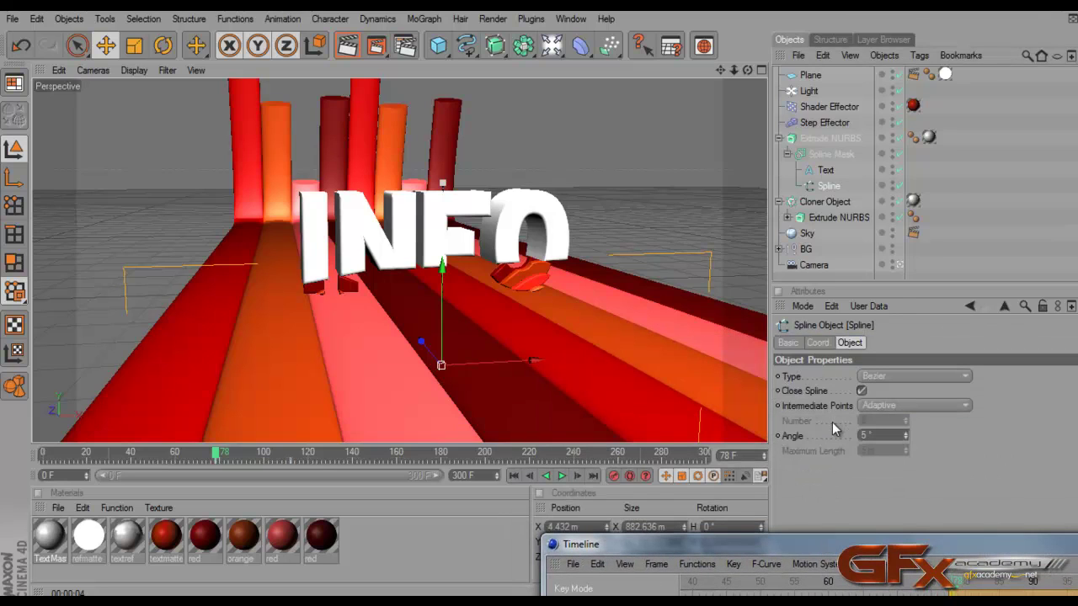
{"action": "left_click", "coordinate": [818, 342]}
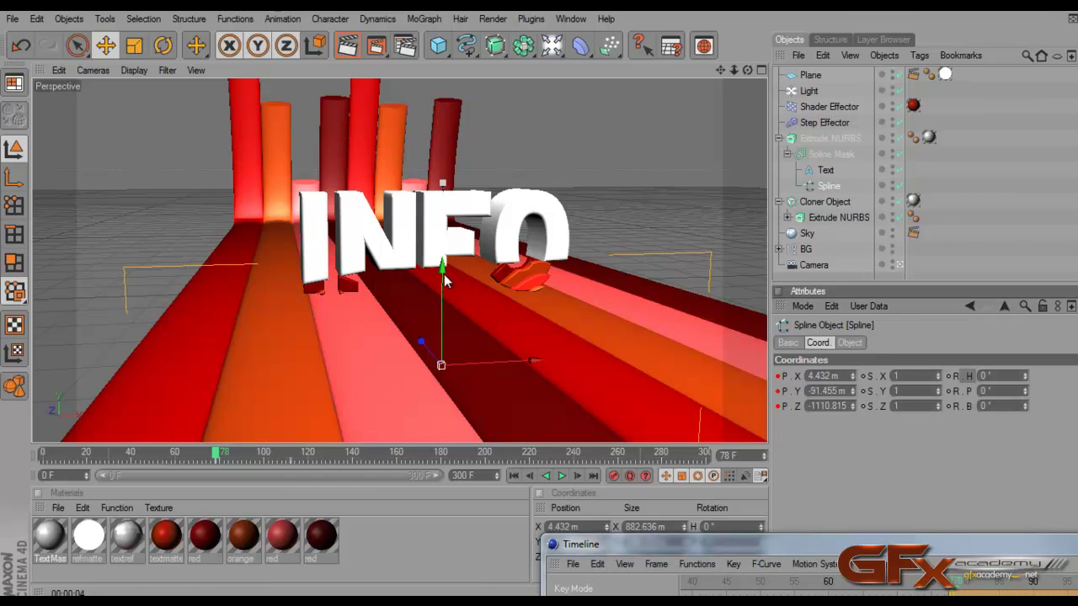
{"action": "left_click_drag", "start_coordinate": [442, 267], "coordinate": [539, 300]}
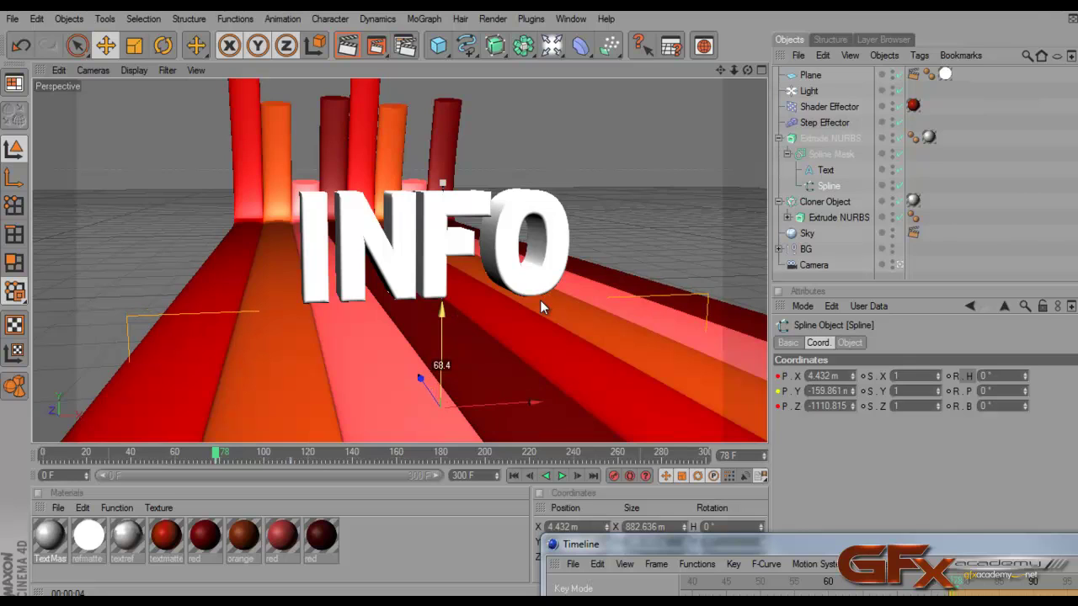
{"action": "left_click_drag", "start_coordinate": [539, 300], "coordinate": [540, 300]}
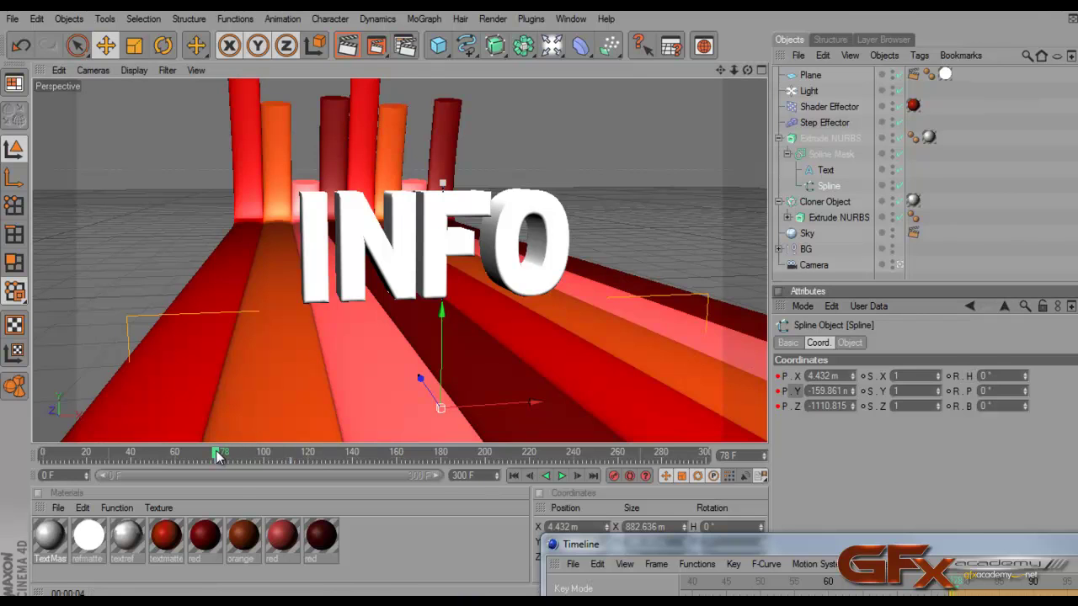
{"action": "left_click_drag", "start_coordinate": [217, 456], "coordinate": [290, 455]}
{"action": "key", "text": "F9"}
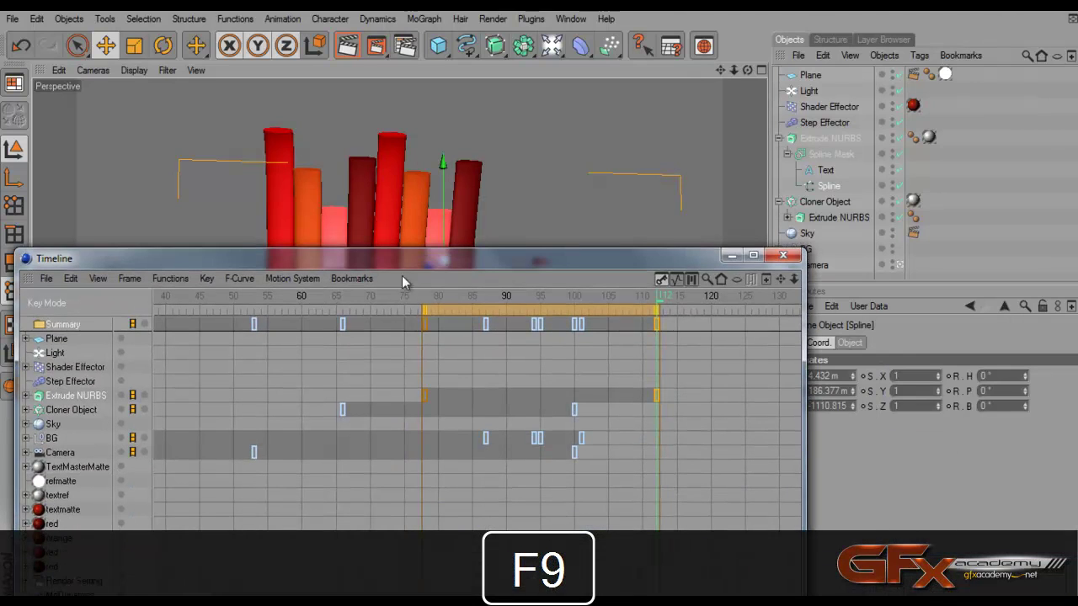
{"action": "left_click", "coordinate": [783, 255]}
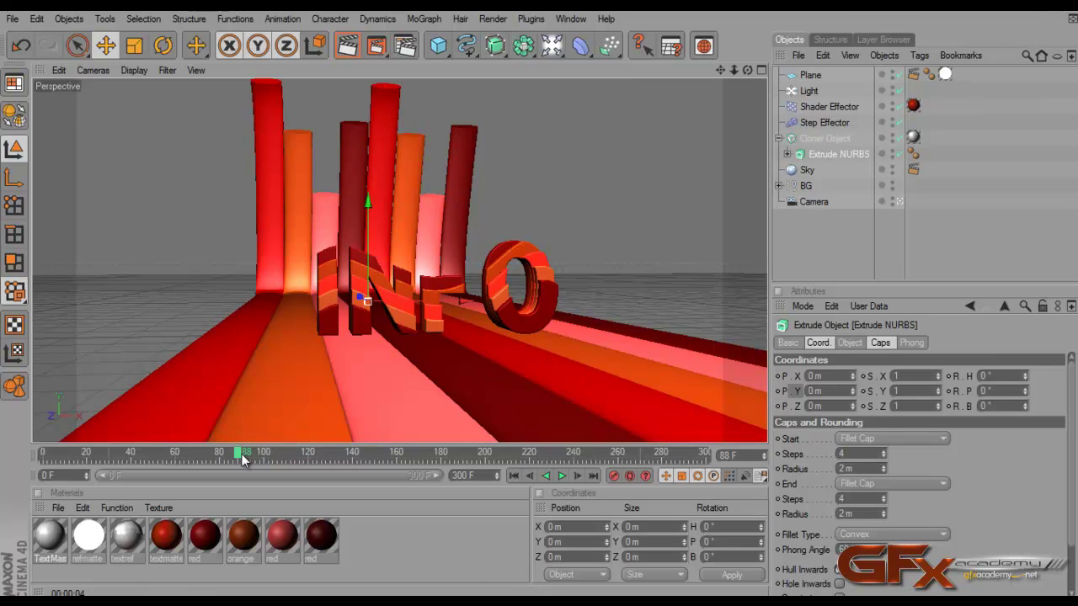
Step: Copy the Extrude NURBS out of the Cloner Object to the top level above it, go to frame 103 and leave the scene camera view
{"action": "left_click_drag", "start_coordinate": [242, 458], "coordinate": [207, 453]}
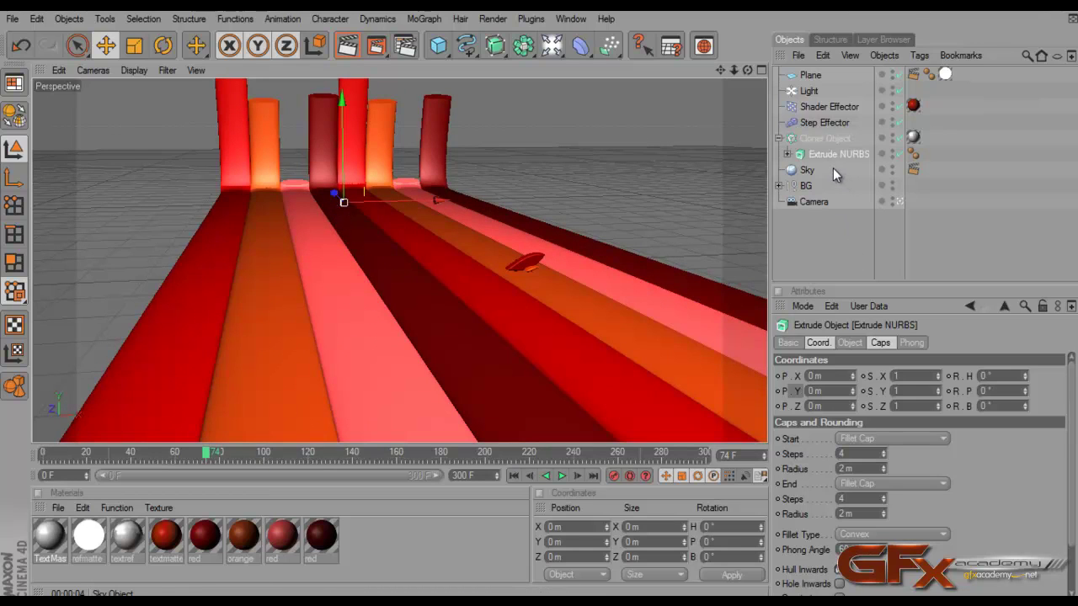
{"action": "left_click_drag", "start_coordinate": [823, 154], "coordinate": [823, 130]}
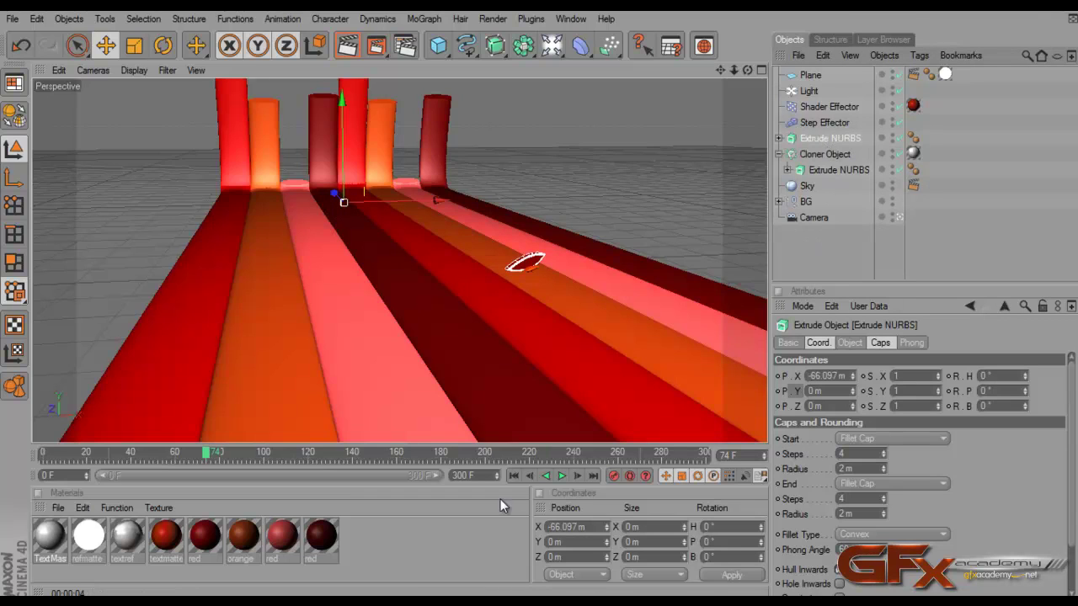
{"action": "mouse_move", "coordinate": [205, 453]}
{"action": "left_mouse_down"}
{"action": "mouse_move", "coordinate": [215, 452]}
{"action": "mouse_move", "coordinate": [188, 453]}
{"action": "mouse_move", "coordinate": [272, 453]}
{"action": "left_mouse_up"}
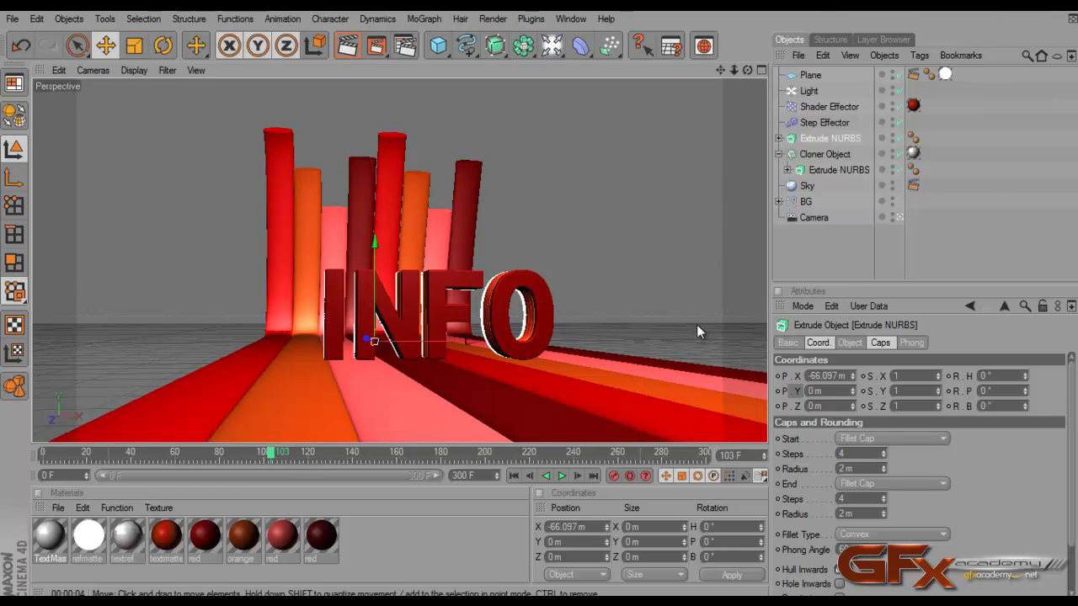
{"action": "left_click", "coordinate": [899, 217]}
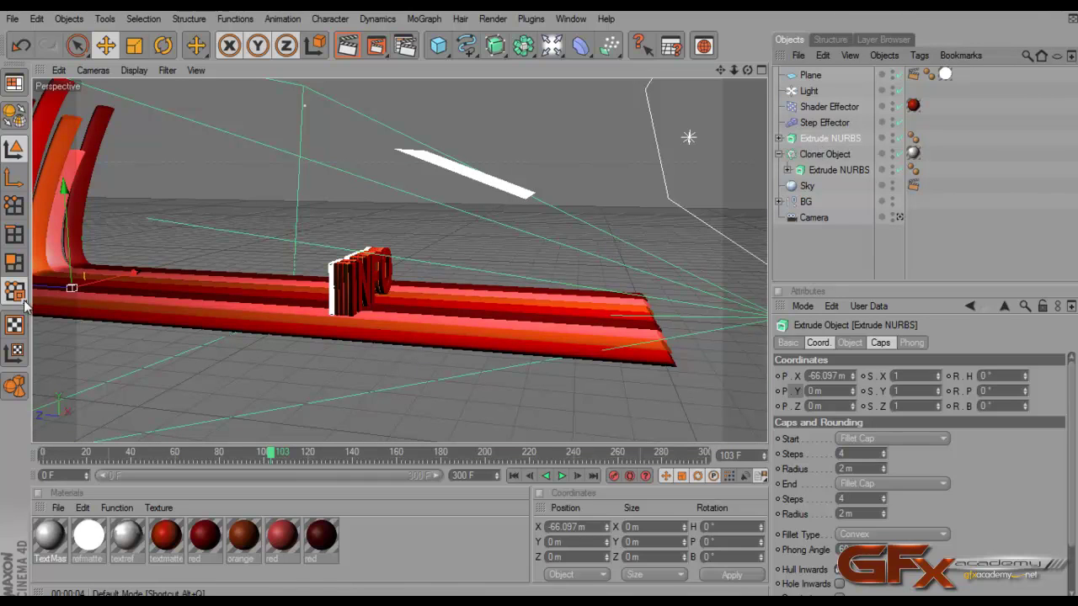
Step: Move the upper Extrude NURBS to Z -62.264 m and increase its Z extrusion depth to just over 65 m, enclosing the layered letters
{"action": "left_click_drag", "start_coordinate": [50, 293], "coordinate": [540, 298]}
{"action": "left_click_drag", "start_coordinate": [349, 309], "coordinate": [348, 310]}
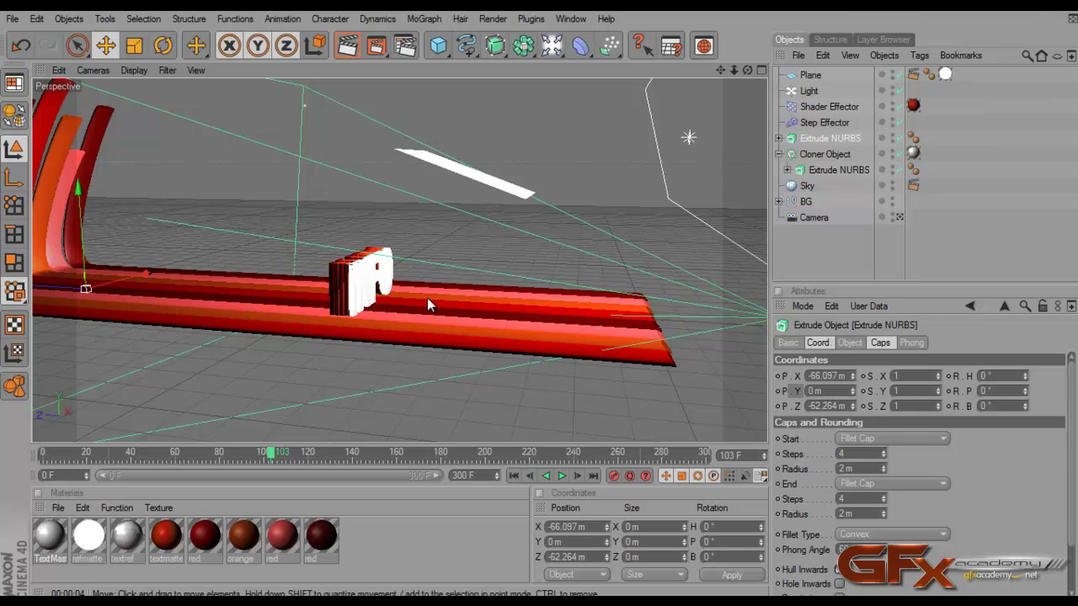
{"action": "left_click", "coordinate": [880, 344]}
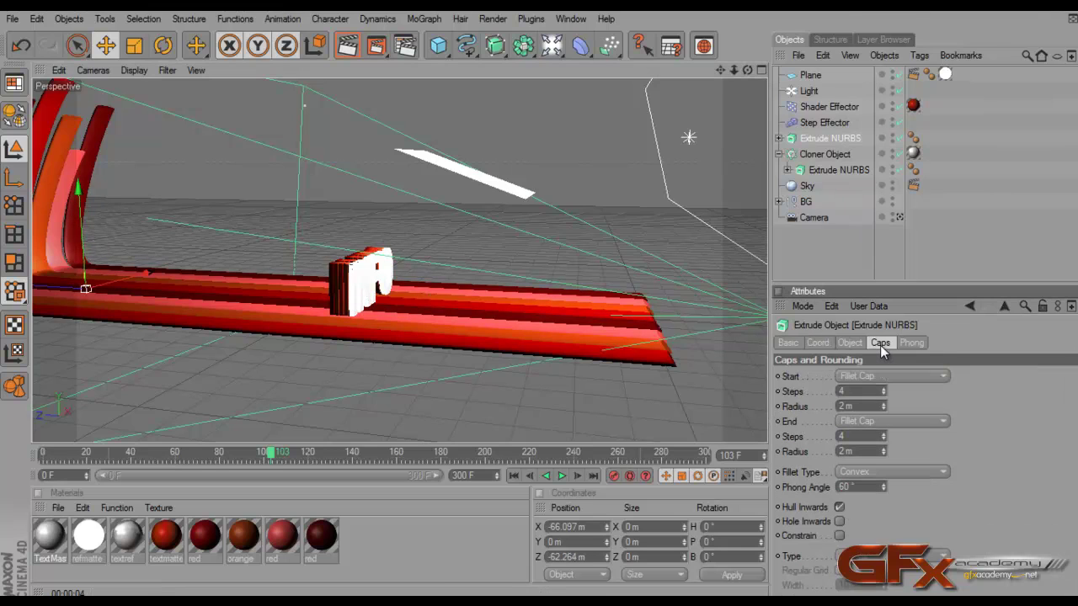
{"action": "left_click", "coordinate": [848, 344]}
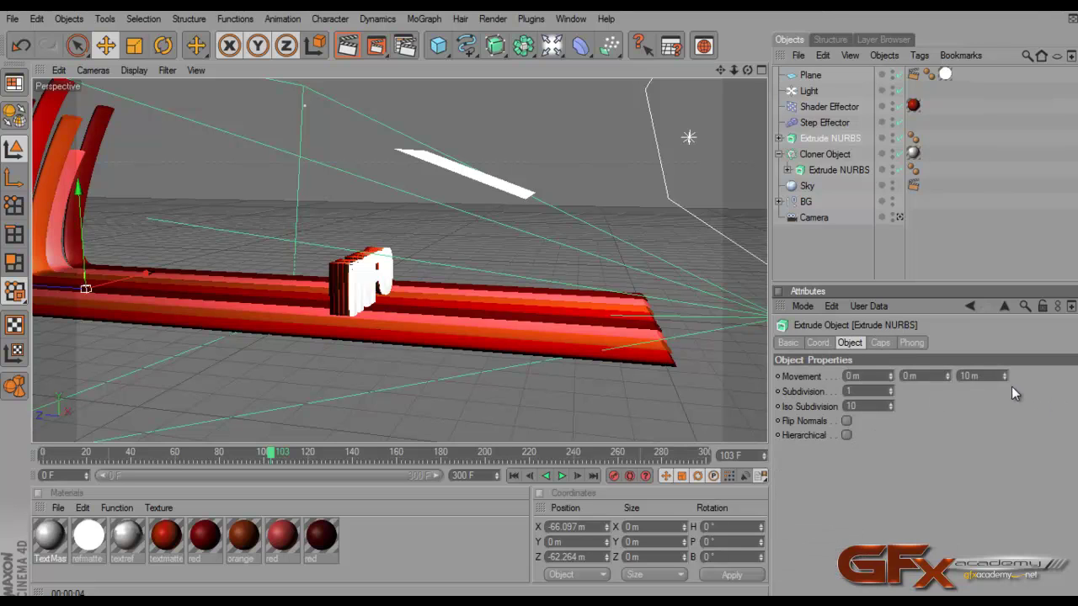
{"action": "left_click_drag", "start_coordinate": [1006, 374], "coordinate": [984, 338]}
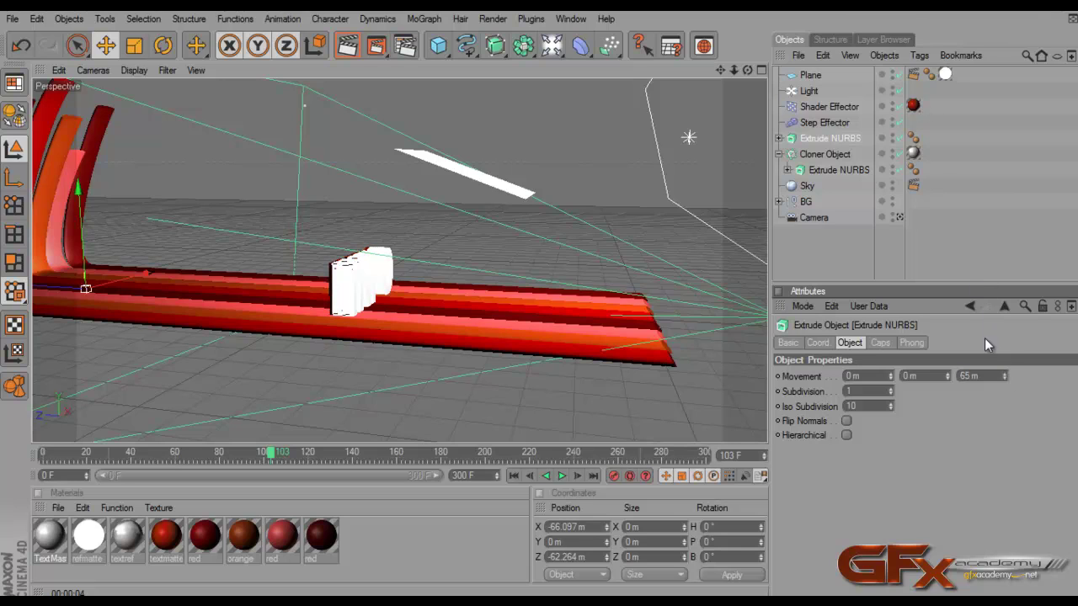
{"action": "left_click_drag", "start_coordinate": [959, 286], "coordinate": [1004, 376]}
Step: Set both the start and end fillet cap radius of the upper Extrude NURBS to 3 m
{"action": "left_click", "coordinate": [880, 343]}
{"action": "type", "text": "5"}
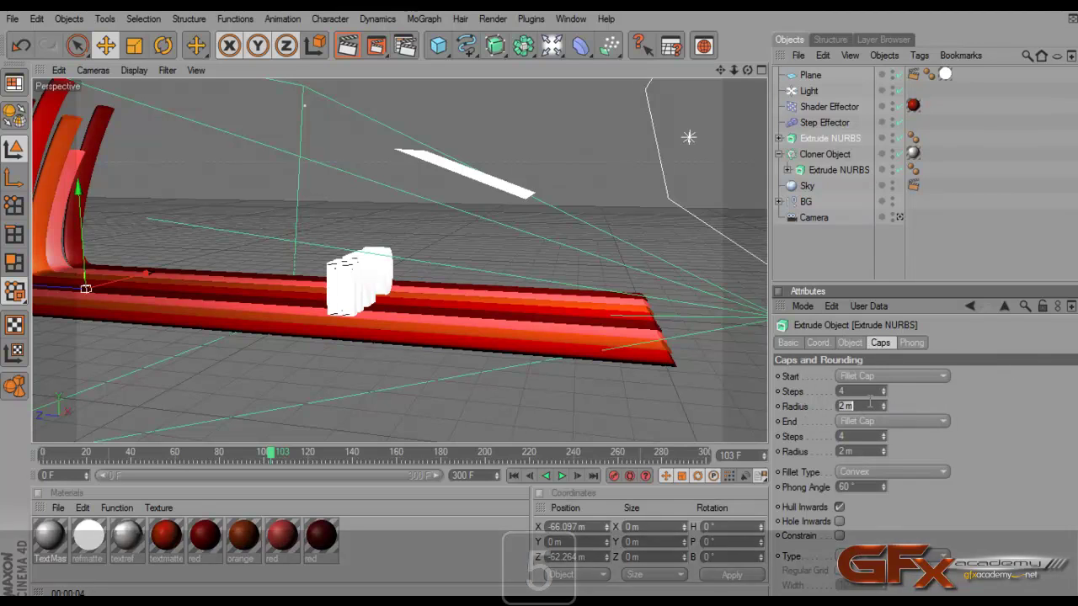
{"action": "key", "text": "Return"}
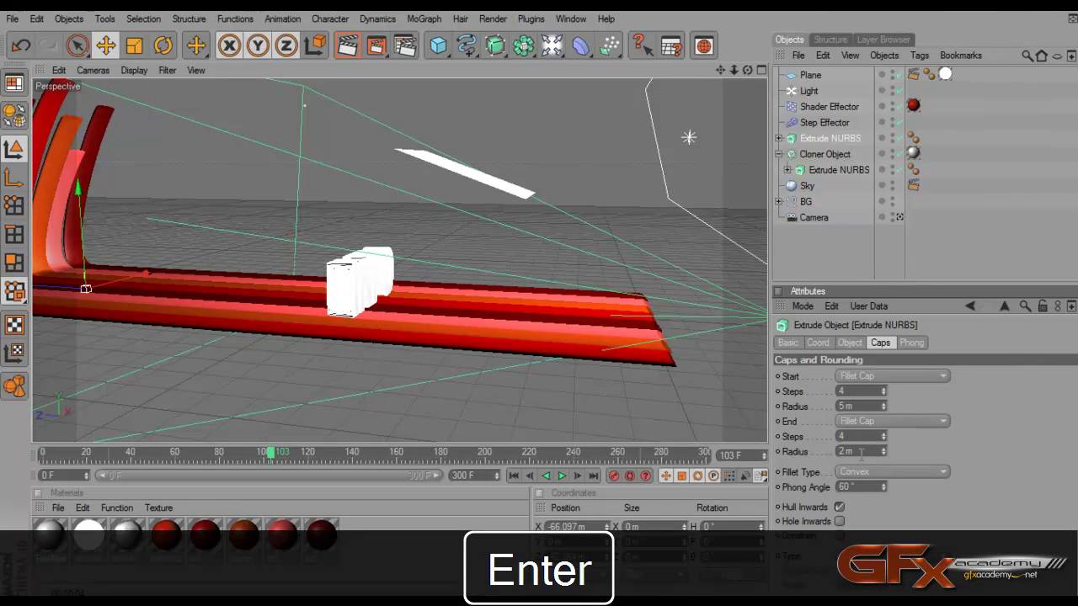
{"action": "left_click", "coordinate": [857, 406]}
{"action": "type", "text": "3"}
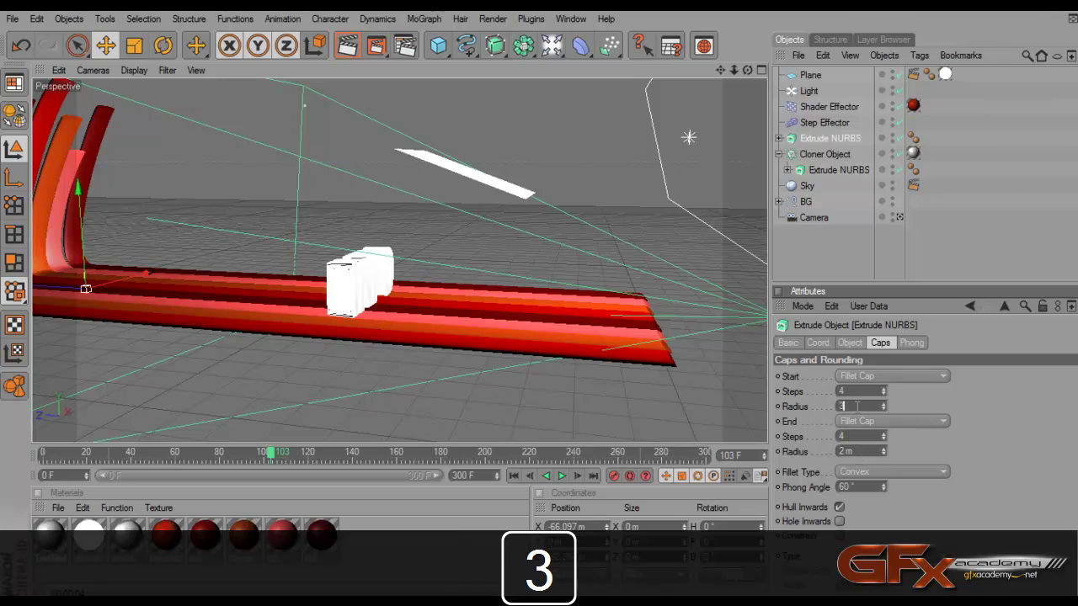
{"action": "key", "text": "Return"}
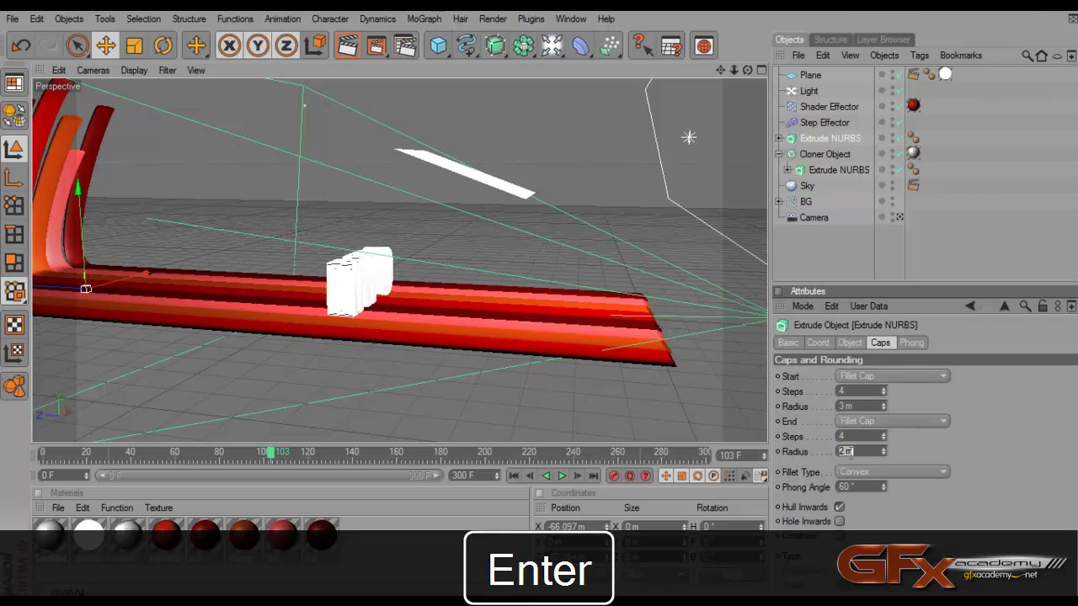
{"action": "type", "text": "3"}
{"action": "key", "text": "Return"}
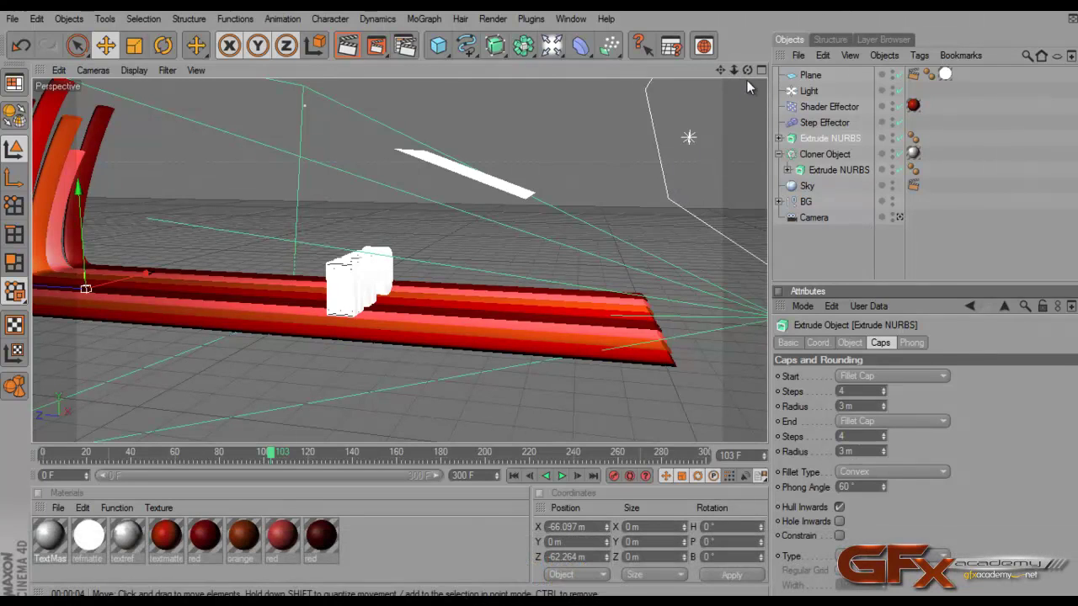
Step: Examine the INFO text's rounded edges up close from the side, render the view to check its shading and clear the selection
{"action": "left_click_drag", "start_coordinate": [542, 295], "coordinate": [349, 365], "text": "alt"}
{"action": "scroll", "coordinate": [346, 361], "scroll_direction": "up", "scroll_amount": 5}
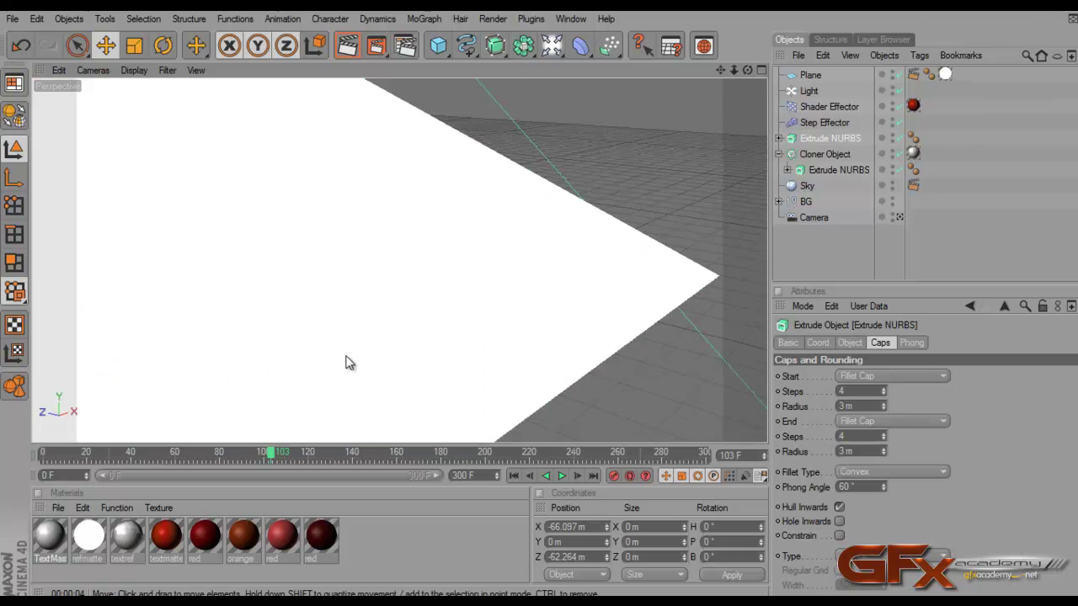
{"action": "scroll", "coordinate": [346, 361], "scroll_direction": "up", "scroll_amount": 5}
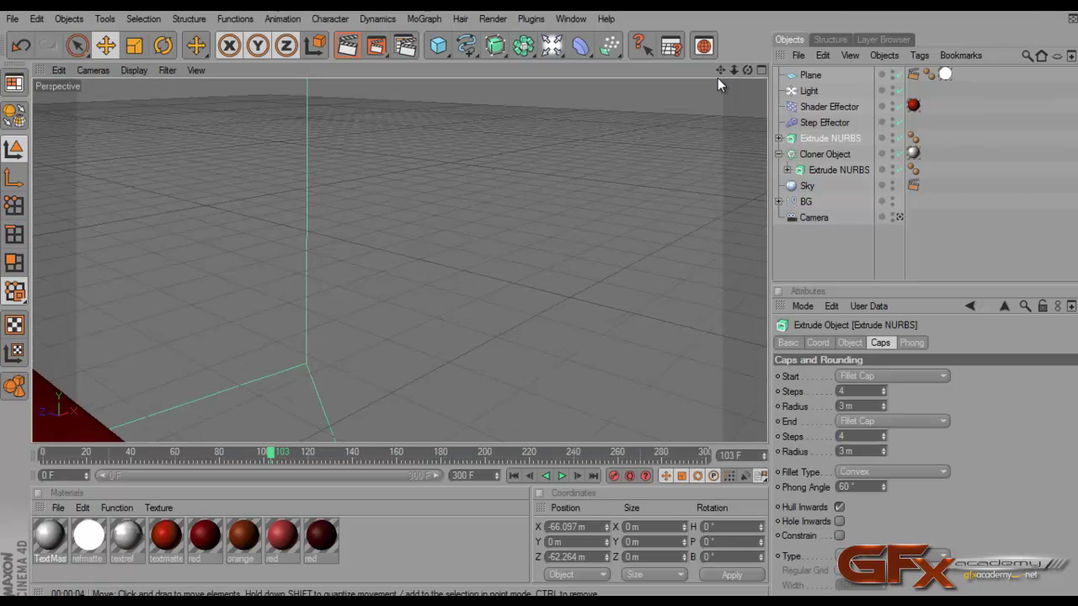
{"action": "left_click_drag", "start_coordinate": [626, 281], "coordinate": [536, 237], "text": "alt"}
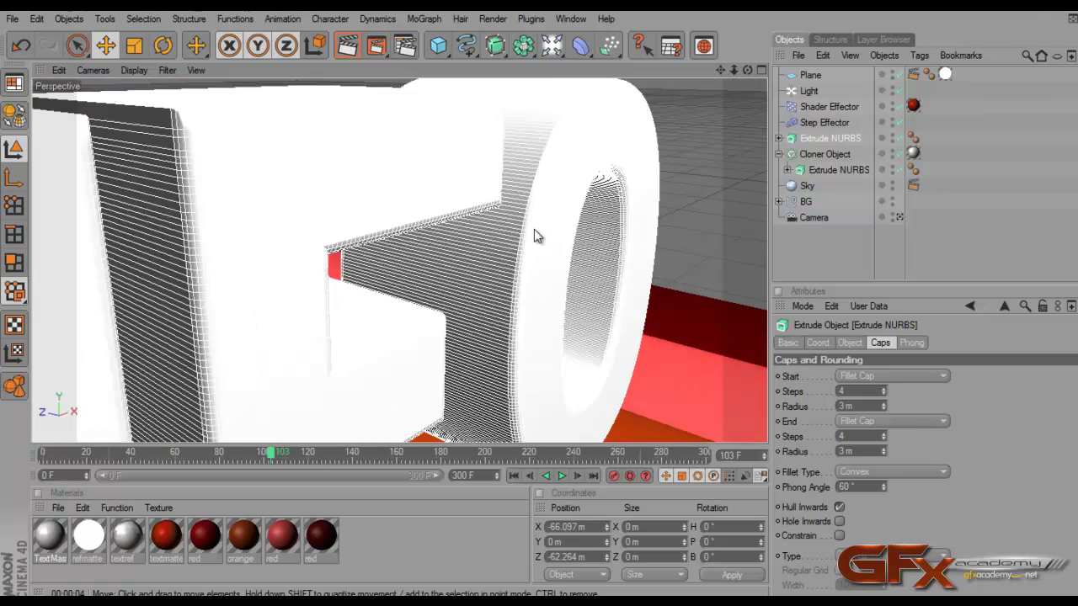
{"action": "scroll", "coordinate": [536, 237], "scroll_direction": "down", "scroll_amount": 3}
{"action": "scroll", "coordinate": [554, 300], "scroll_direction": "down", "scroll_amount": 1}
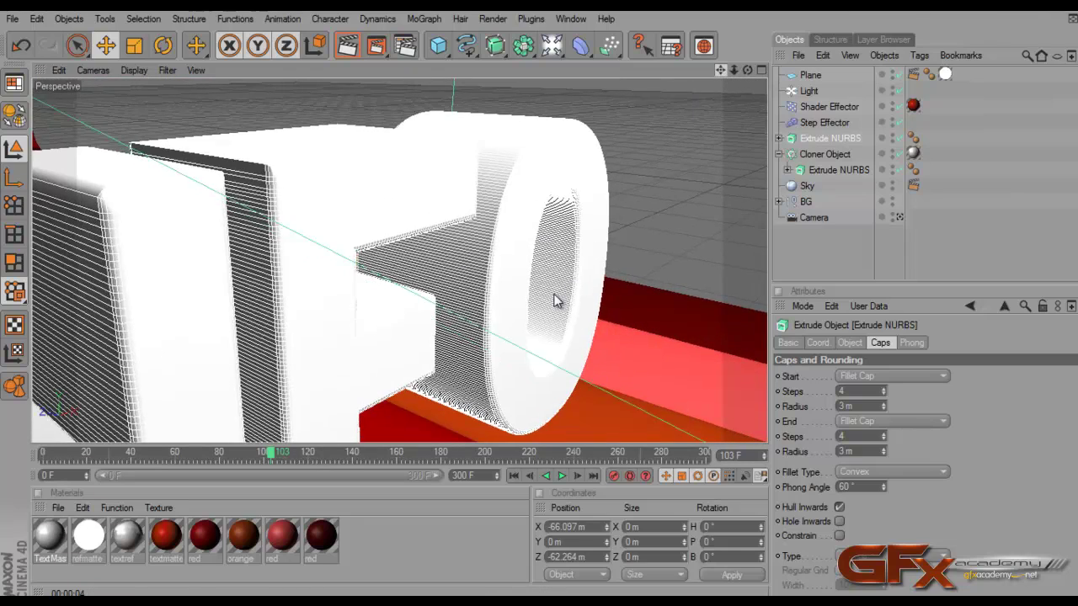
{"action": "left_click_drag", "start_coordinate": [555, 301], "coordinate": [542, 305], "text": "alt"}
{"action": "scroll", "coordinate": [665, 154], "scroll_direction": "down", "scroll_amount": 3}
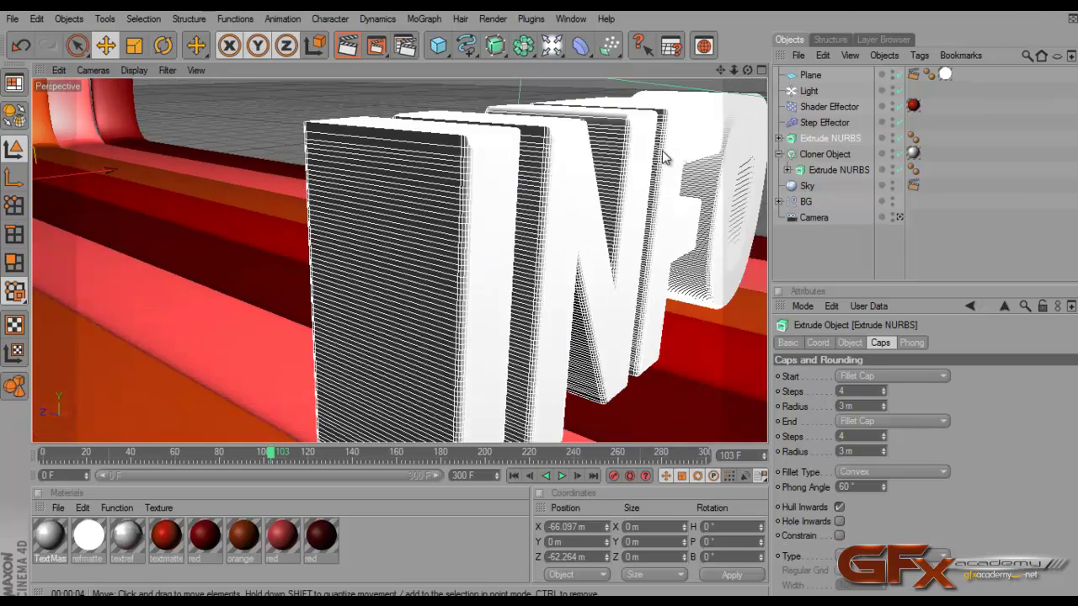
{"action": "scroll", "coordinate": [665, 156], "scroll_direction": "down", "scroll_amount": 2}
{"action": "left_click_drag", "start_coordinate": [720, 70], "coordinate": [404, 74]}
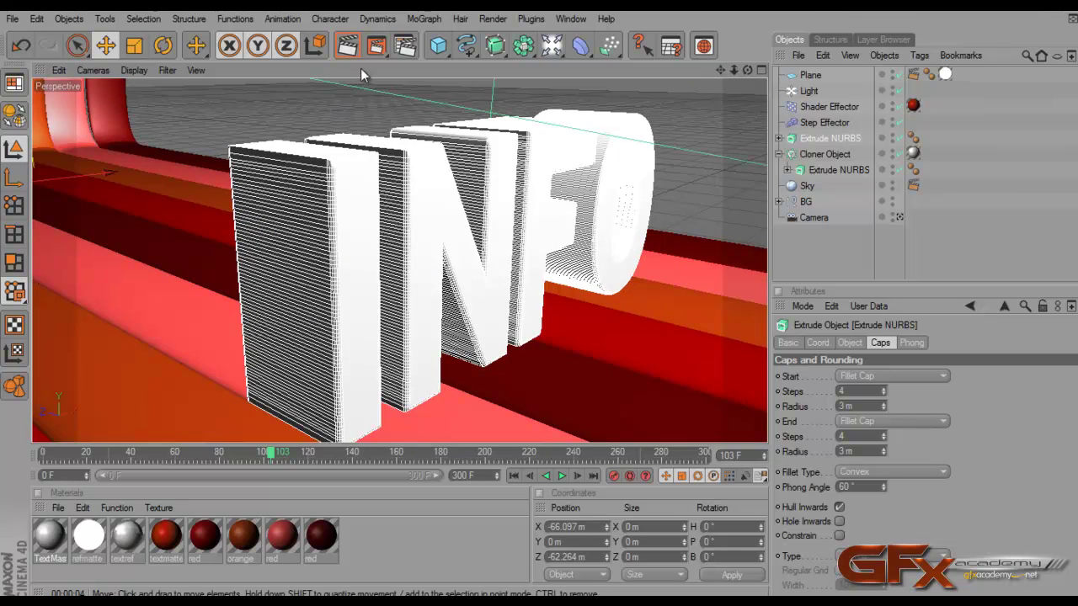
{"action": "key", "text": "ctrl+r"}
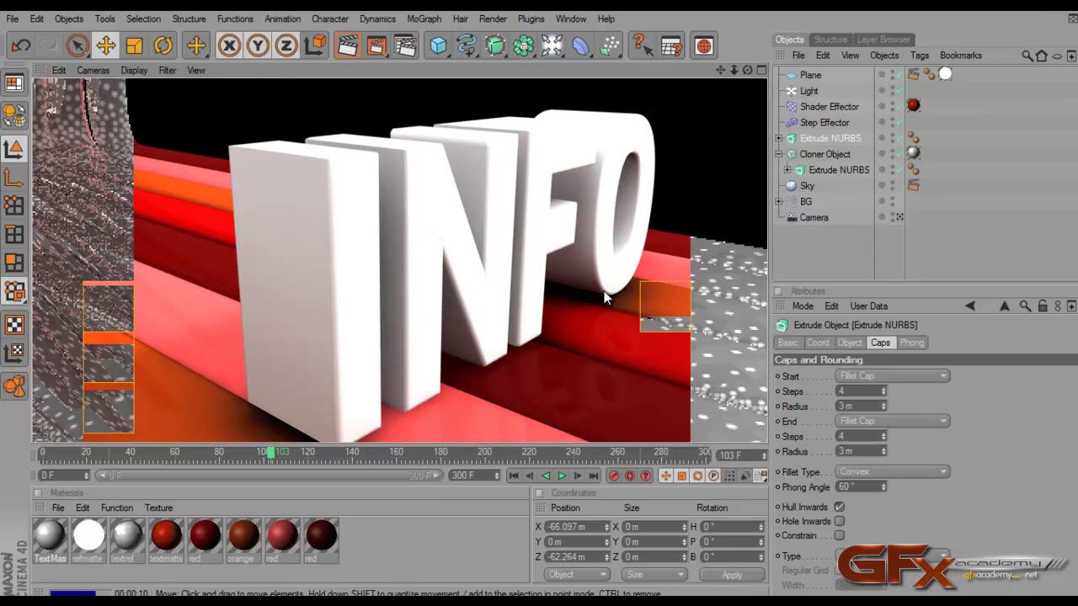
{"action": "left_click", "coordinate": [957, 244]}
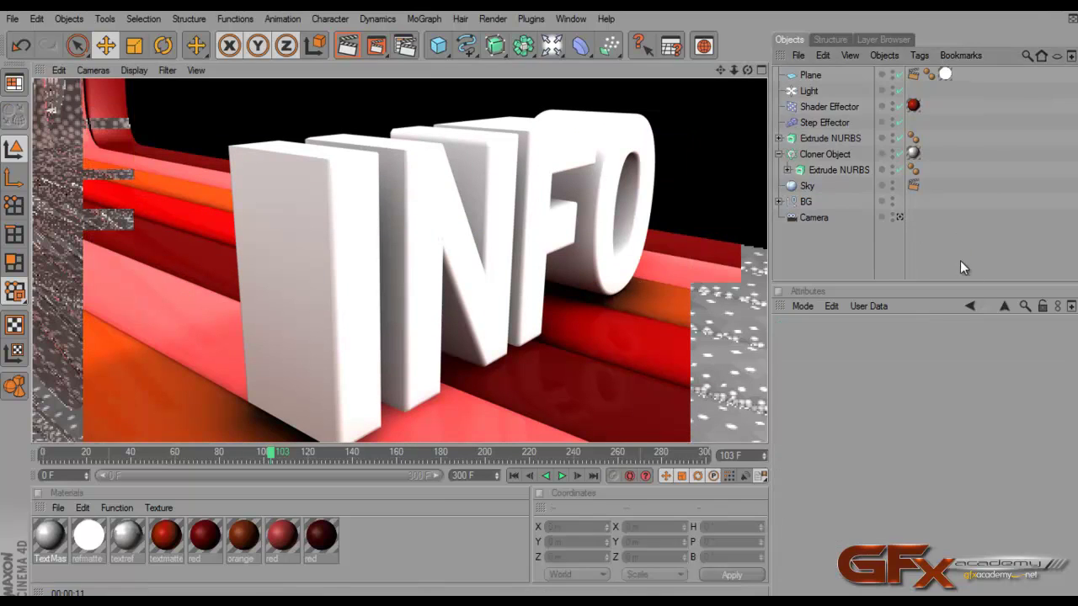
Step: Shift the enclosing Extrude NURBS's keys in the Timeline so that they start at frame 78 and end at frame 112
{"action": "left_click_drag", "start_coordinate": [272, 460], "coordinate": [221, 461]}
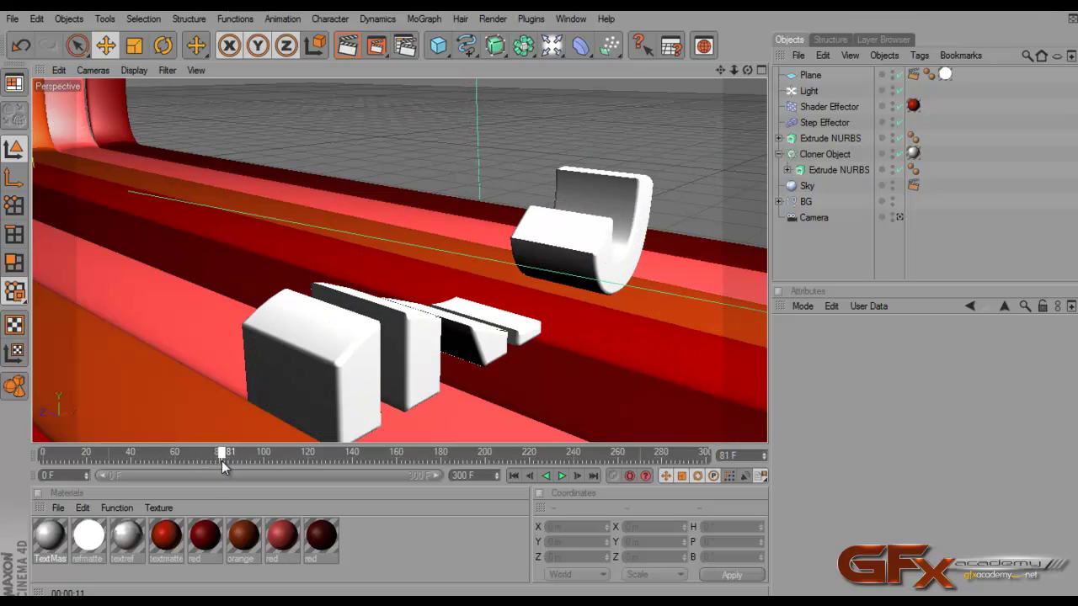
{"action": "left_click", "coordinate": [814, 143]}
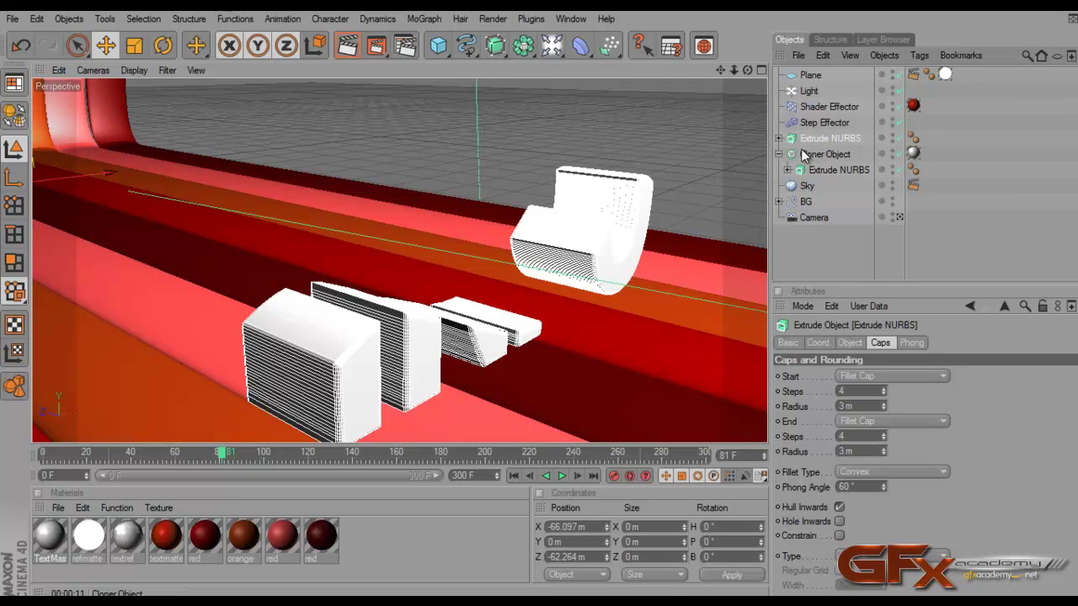
{"action": "left_click", "coordinate": [578, 20]}
{"action": "left_click", "coordinate": [627, 192]}
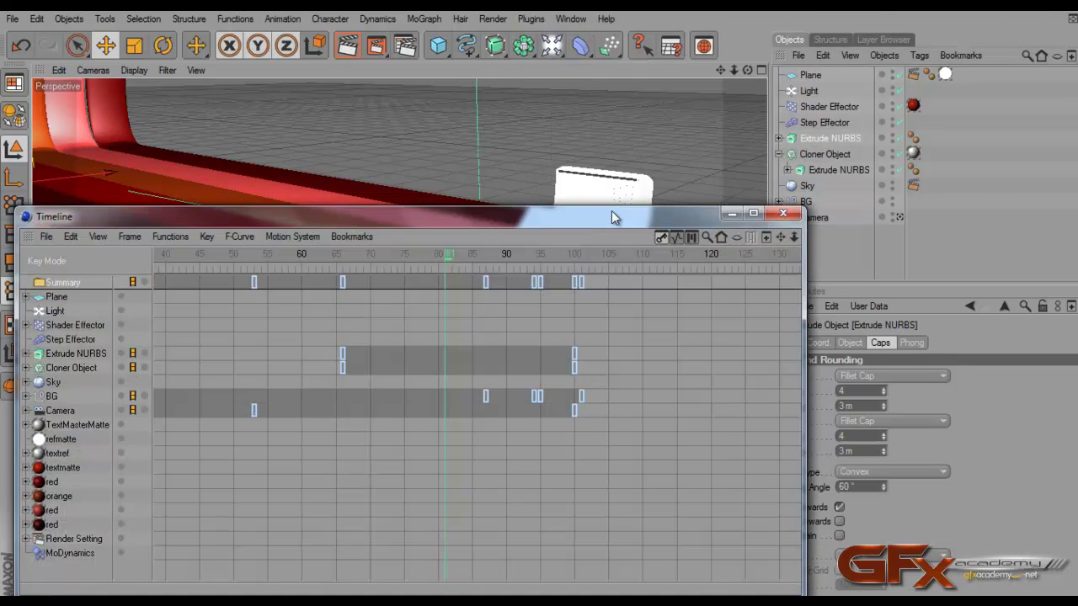
{"action": "left_click_drag", "start_coordinate": [611, 210], "coordinate": [1033, 201]}
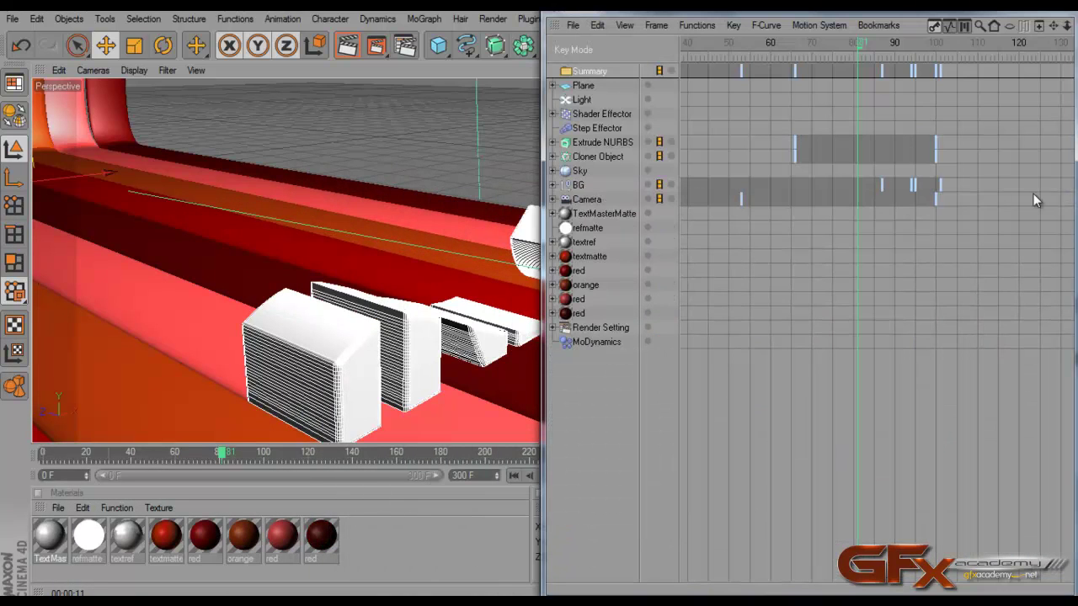
{"action": "left_click", "coordinate": [591, 147]}
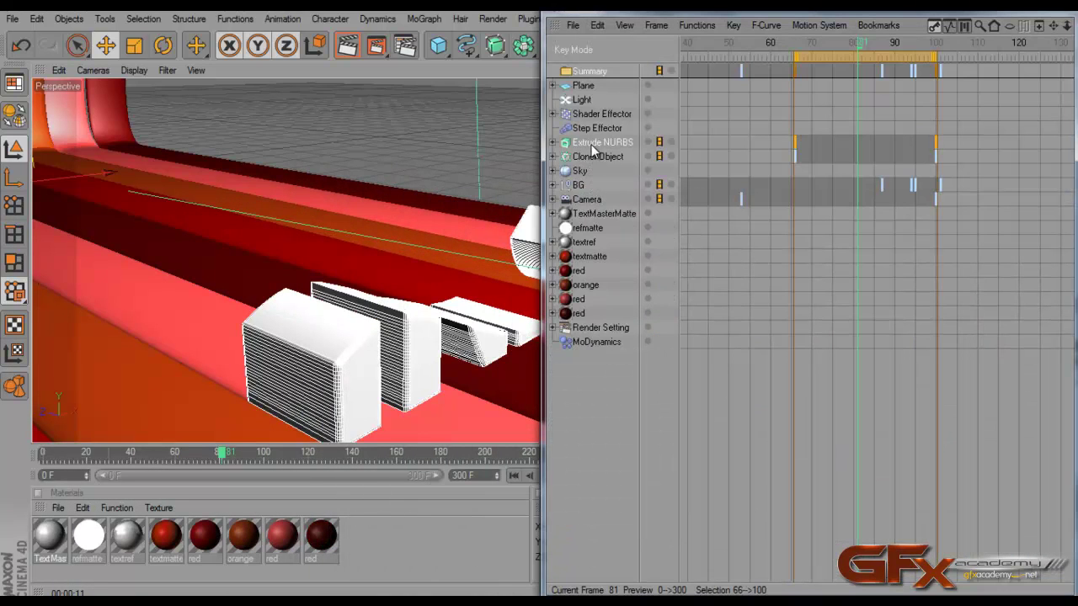
{"action": "left_click_drag", "start_coordinate": [712, 15], "coordinate": [584, 324]}
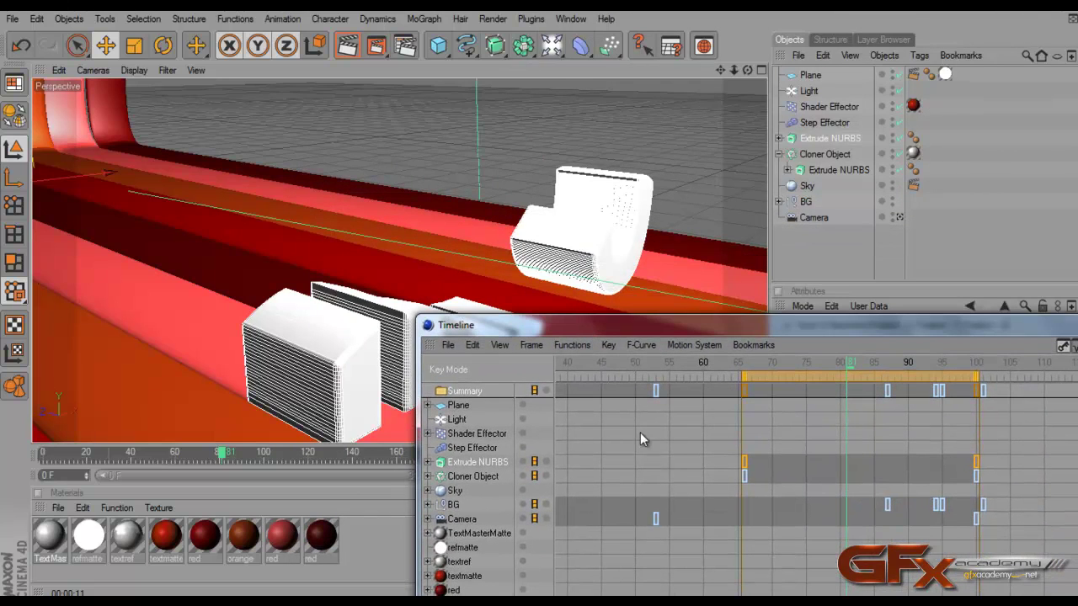
{"action": "left_click", "coordinate": [426, 462]}
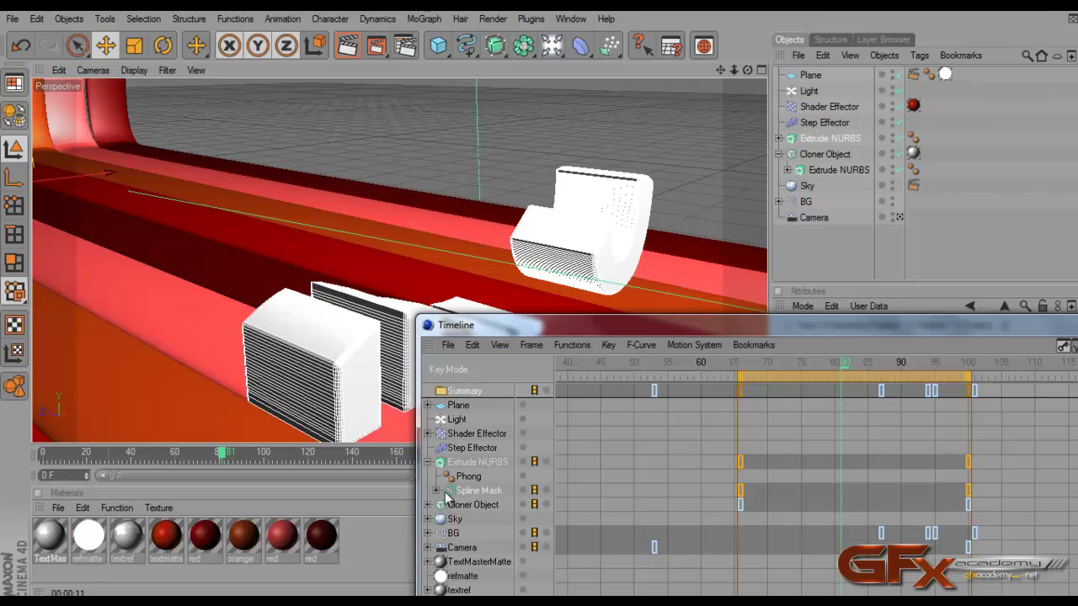
{"action": "left_click", "coordinate": [427, 462]}
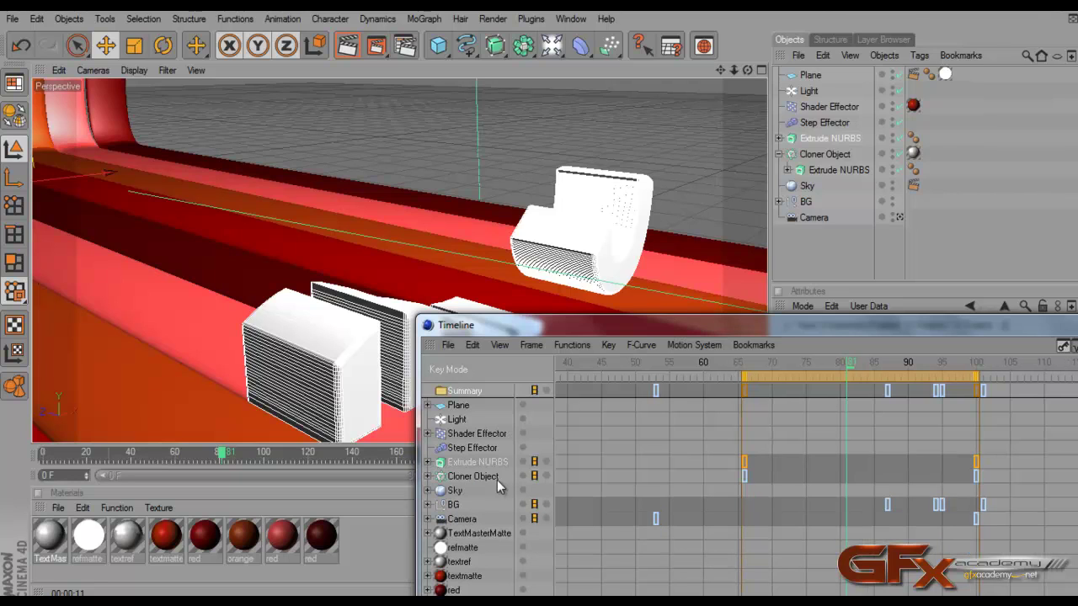
{"action": "left_click", "coordinate": [745, 463]}
{"action": "left_click_drag", "start_coordinate": [745, 469], "coordinate": [824, 473]}
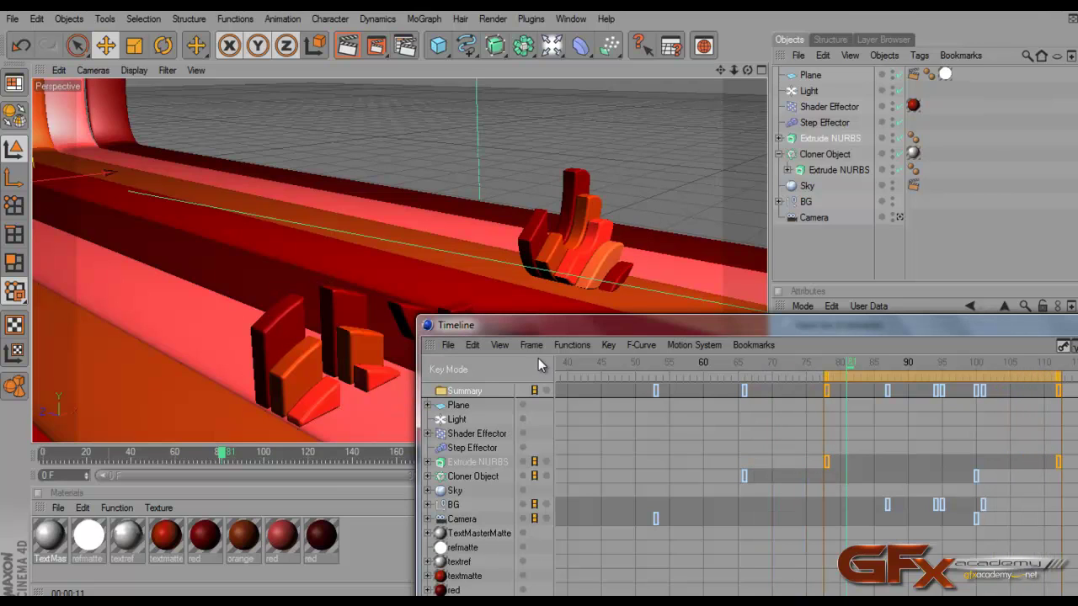
Step: Check the text reveal against the layers' animation up to frame 89 and close the Timeline
{"action": "left_click_drag", "start_coordinate": [532, 329], "coordinate": [532, 435]}
{"action": "left_click", "coordinate": [230, 455]}
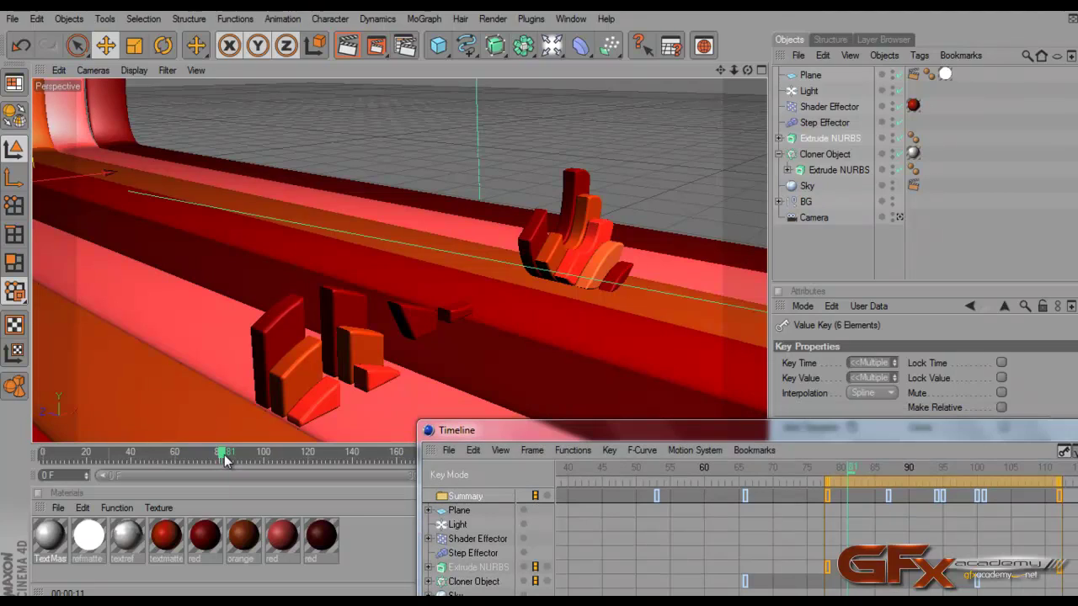
{"action": "mouse_move", "coordinate": [232, 454]}
{"action": "left_mouse_down"}
{"action": "mouse_move", "coordinate": [265, 454]}
{"action": "mouse_move", "coordinate": [226, 455]}
{"action": "mouse_move", "coordinate": [244, 457]}
{"action": "left_mouse_up"}
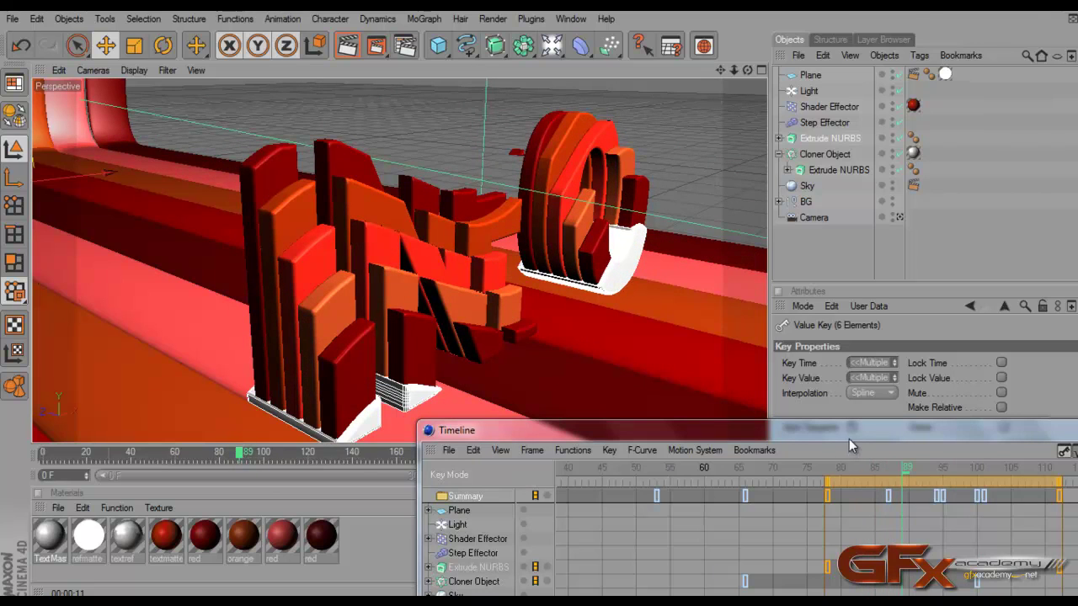
{"action": "left_click_drag", "start_coordinate": [849, 434], "coordinate": [430, 297]}
{"action": "left_click", "coordinate": [766, 289]}
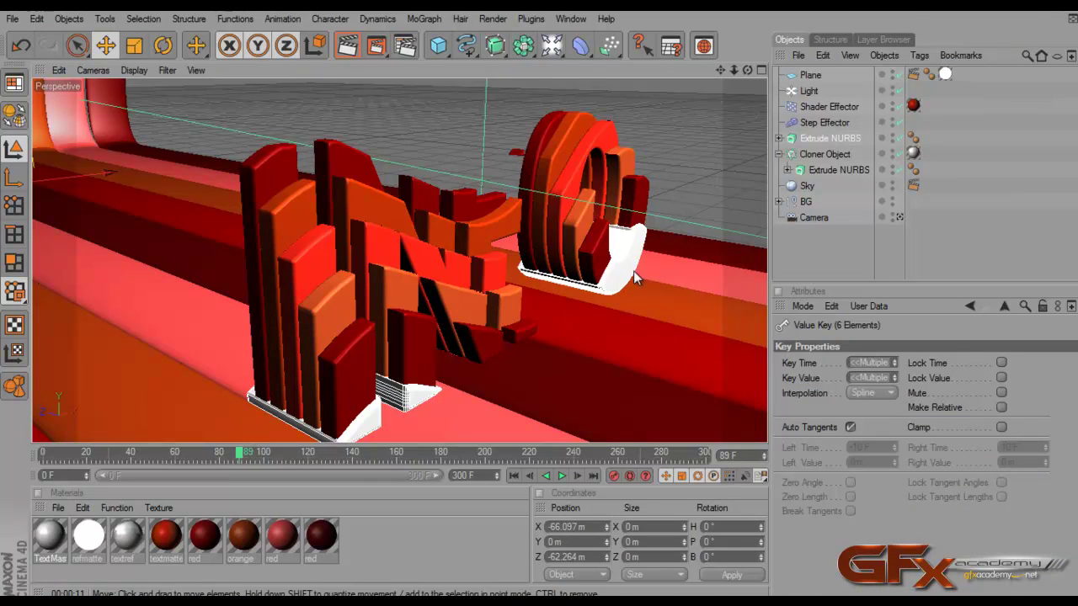
Step: Look through the scene camera and hide the GB Objects layer in the viewport
{"action": "left_click", "coordinate": [899, 217]}
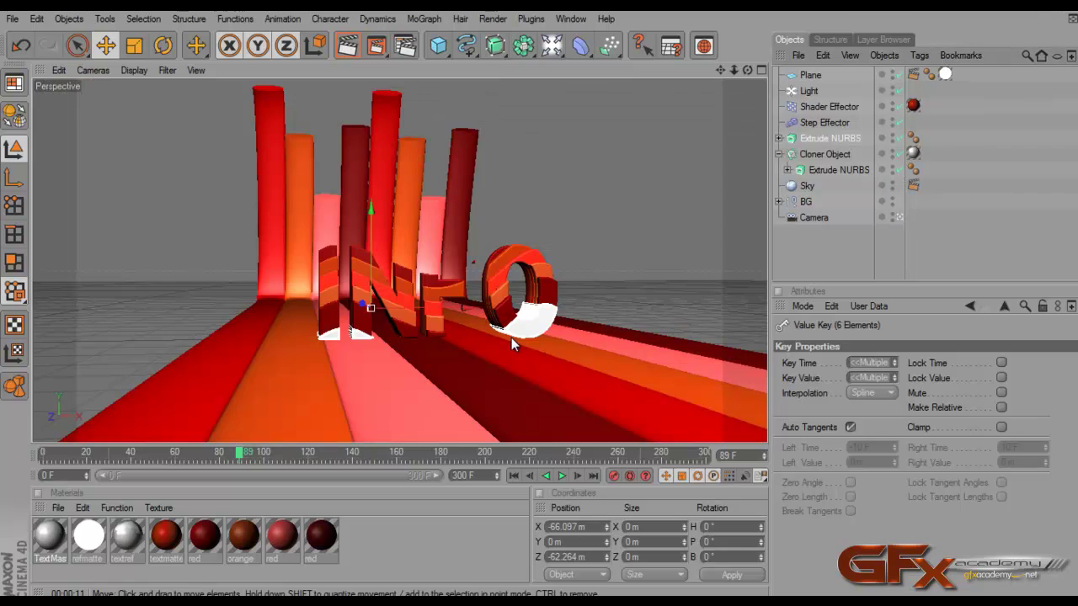
{"action": "left_click", "coordinate": [875, 40]}
{"action": "left_click", "coordinate": [878, 84]}
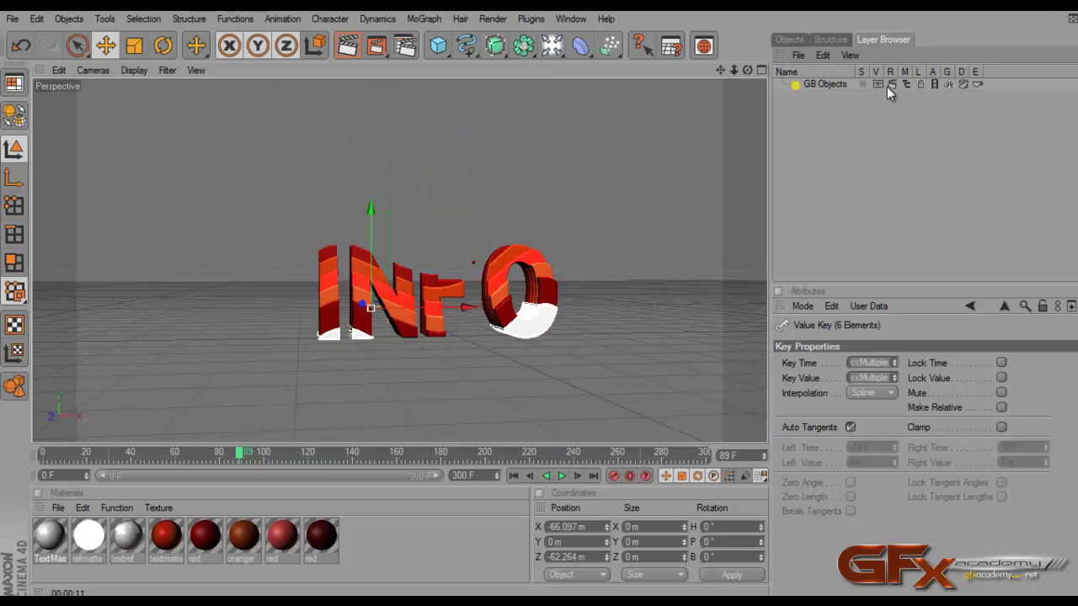
Step: Play the animation from frame 0 to frame 109, render that frame to check the result and return to the object list
{"action": "left_click", "coordinate": [513, 476]}
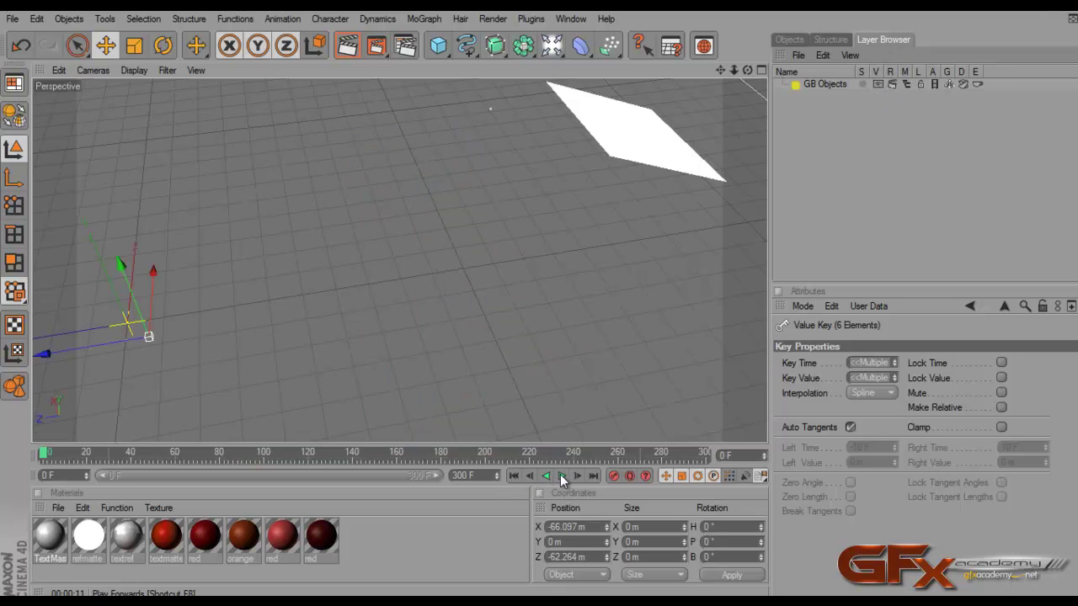
{"action": "left_click", "coordinate": [562, 476]}
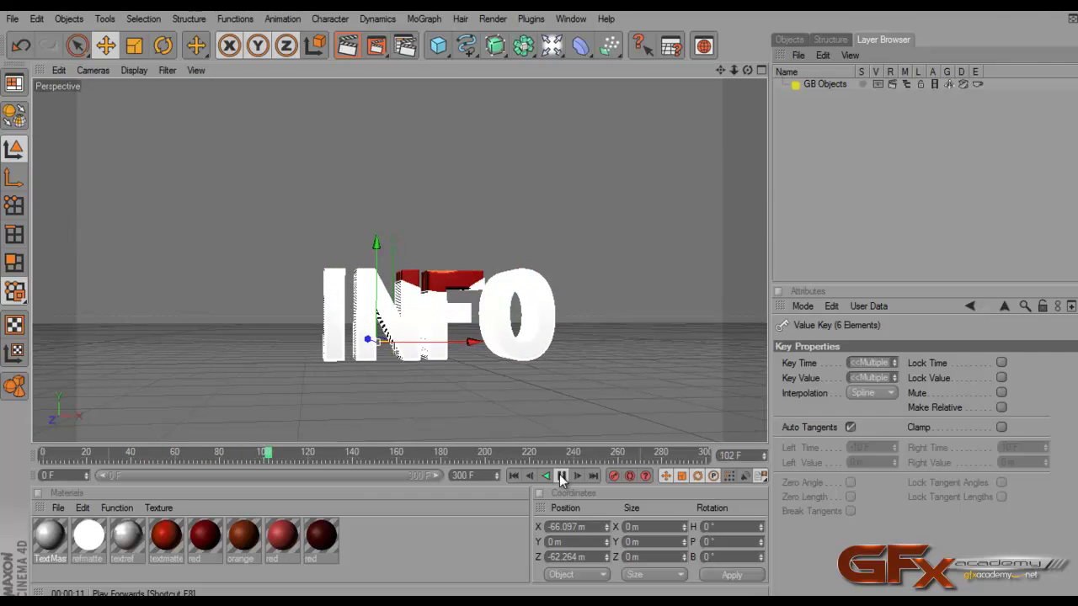
{"action": "left_click", "coordinate": [562, 477]}
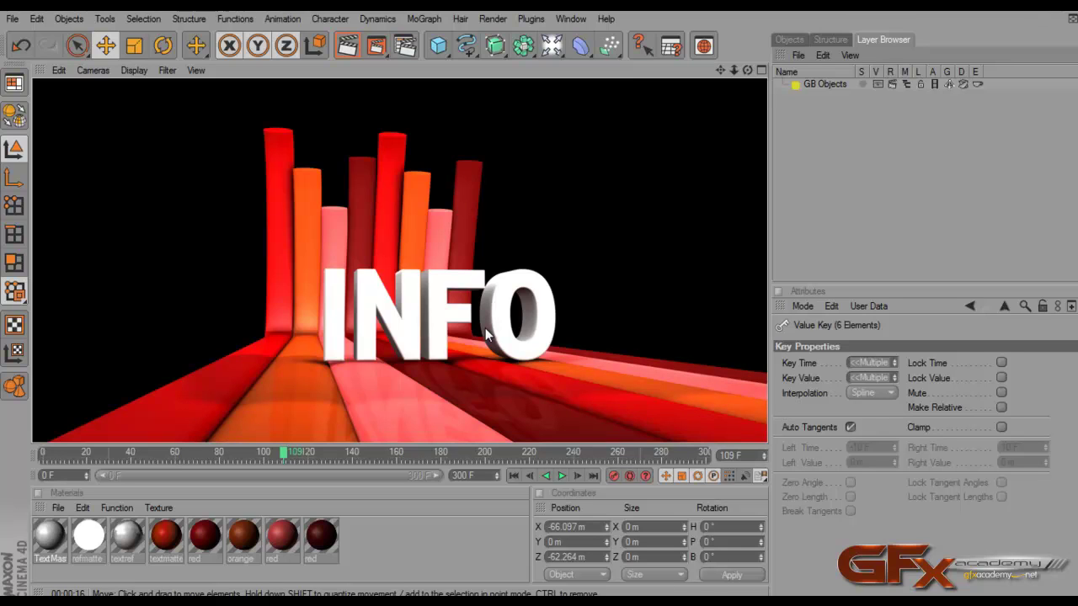
{"action": "left_click", "coordinate": [788, 40]}
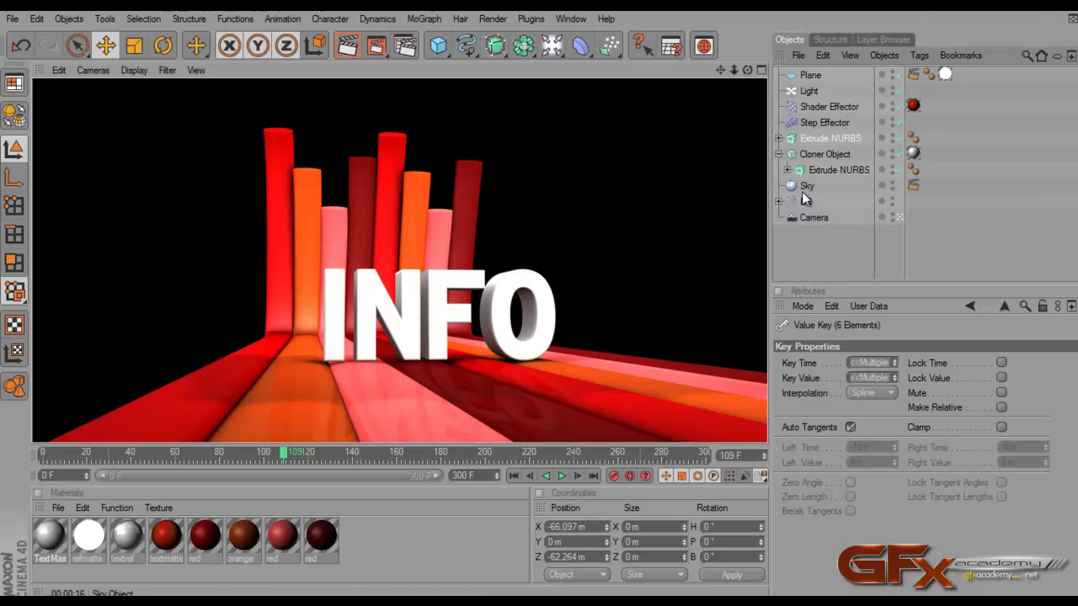
Step: Apply the TextMasterMatte material to the enclosing text's Extrude NURBS and review the material's Reflection settings
{"action": "left_click", "coordinate": [832, 142]}
{"action": "left_click", "coordinate": [831, 139]}
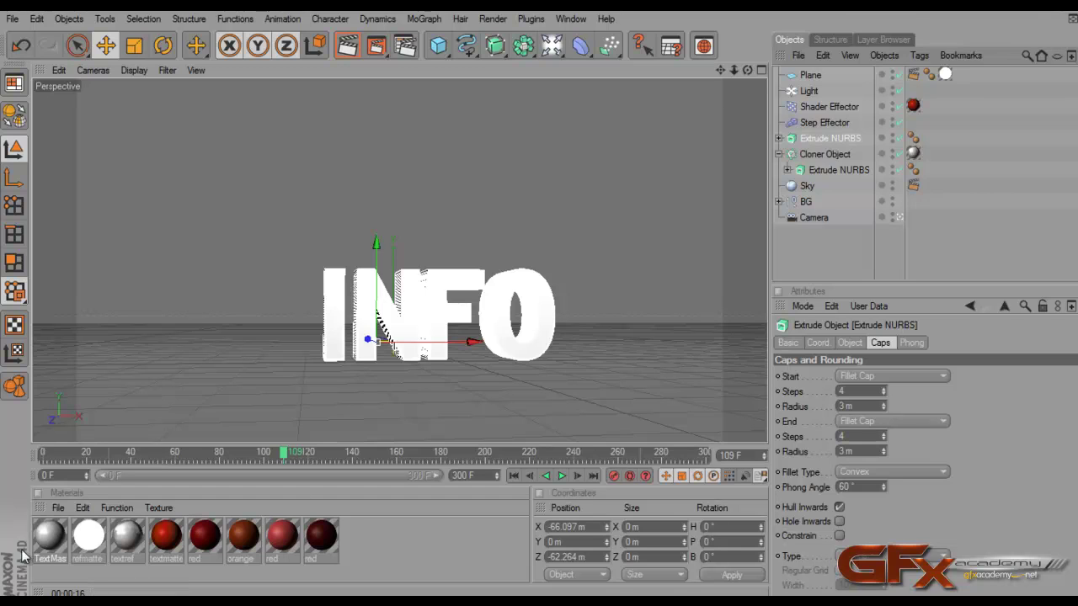
{"action": "left_click_drag", "start_coordinate": [50, 539], "coordinate": [849, 147]}
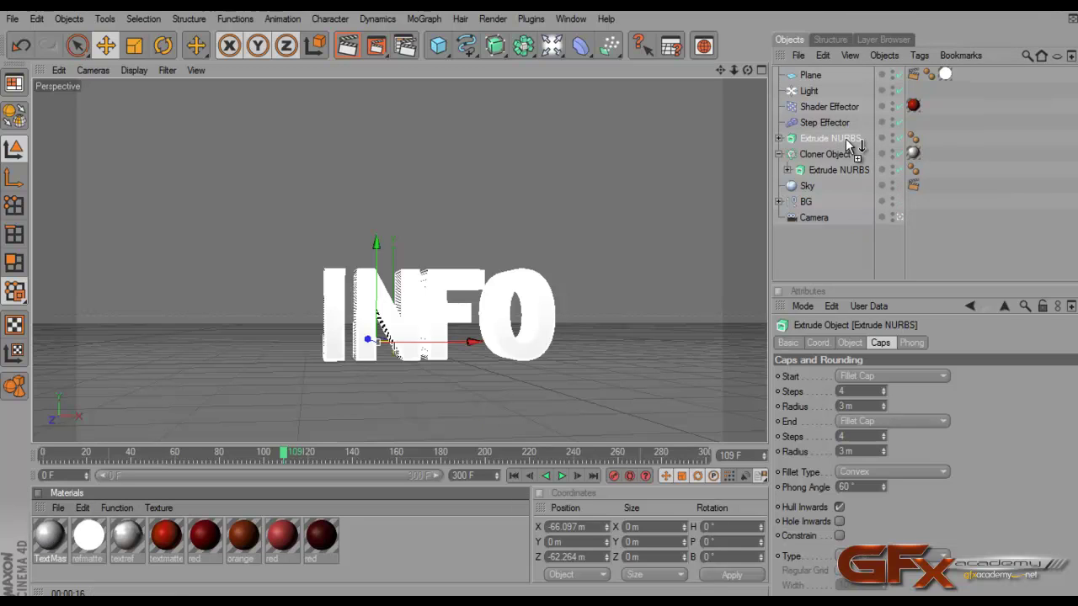
{"action": "left_click_drag", "start_coordinate": [849, 147], "coordinate": [849, 143]}
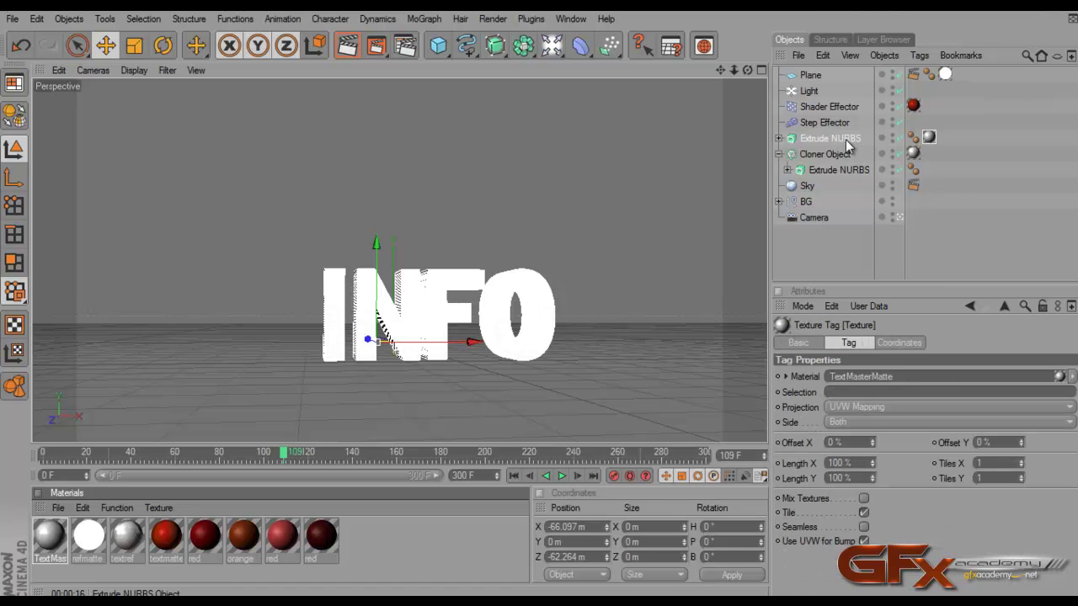
{"action": "double_click", "coordinate": [59, 533]}
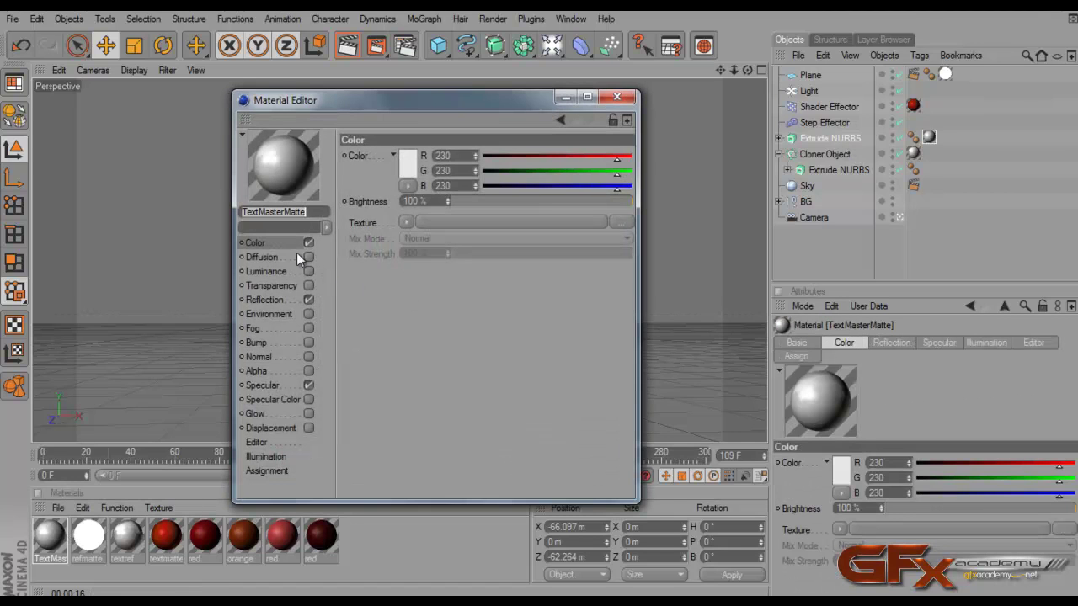
{"action": "left_click", "coordinate": [281, 301]}
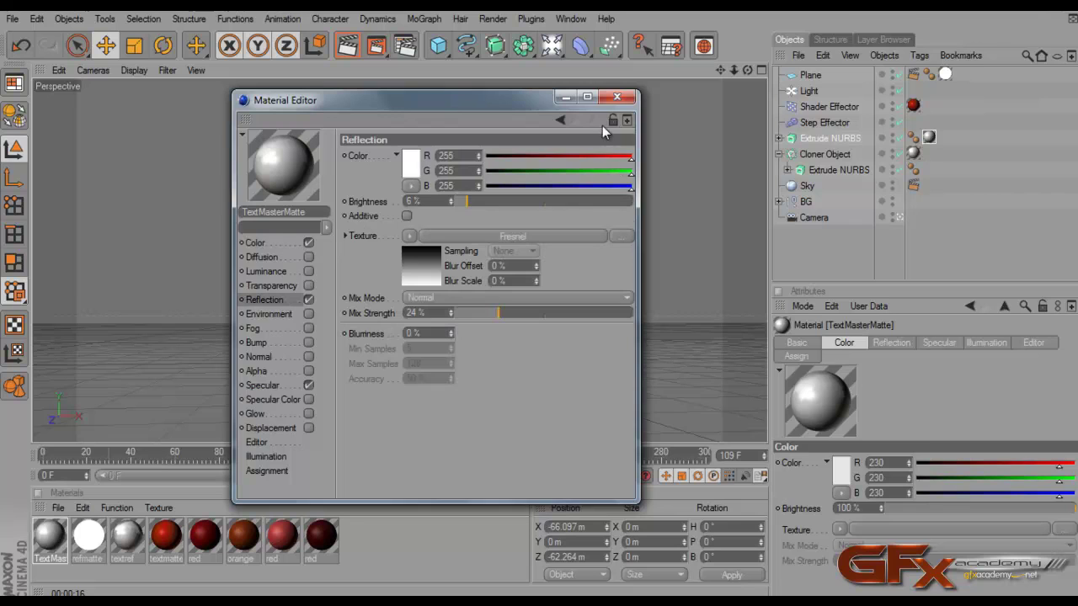
{"action": "left_click", "coordinate": [617, 97]}
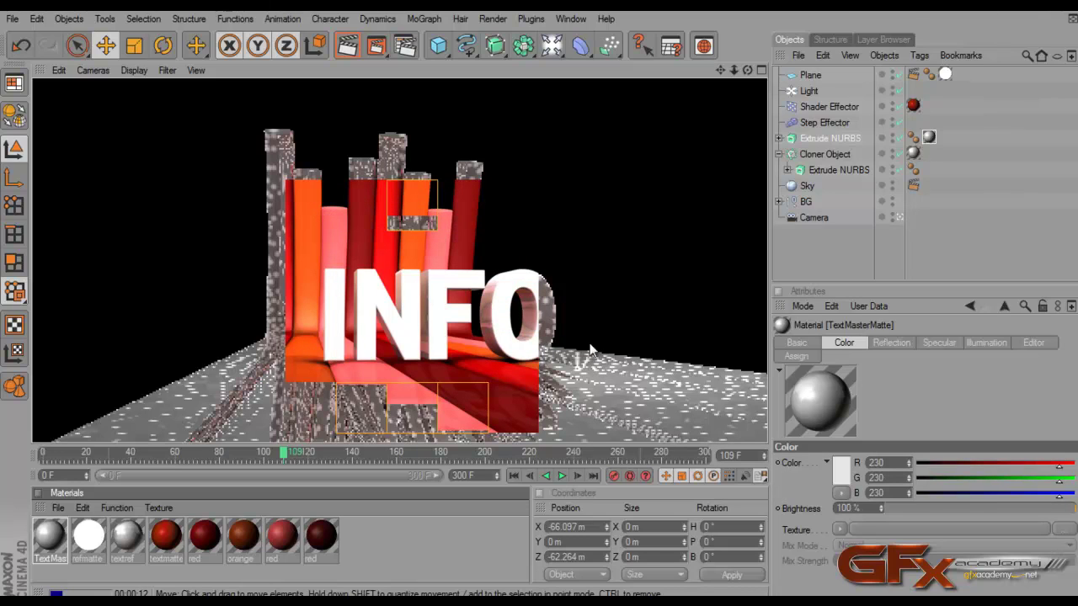
Step: Set the TextMasterMatte reflection blurriness to 10% and render the region around the letter O to check it
{"action": "double_click", "coordinate": [50, 535]}
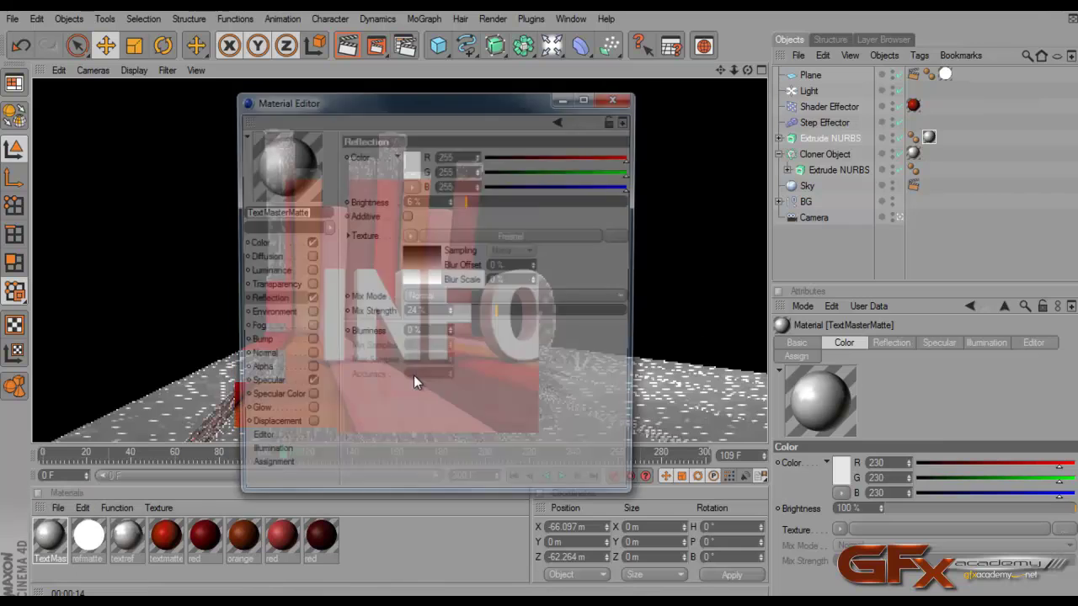
{"action": "left_click", "coordinate": [429, 334]}
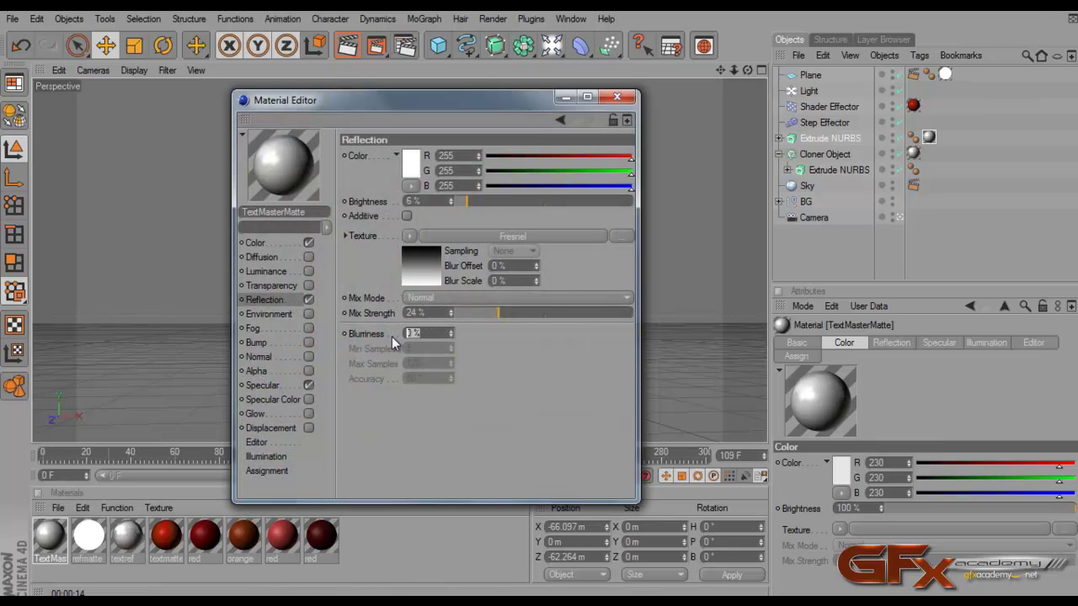
{"action": "type", "text": "10"}
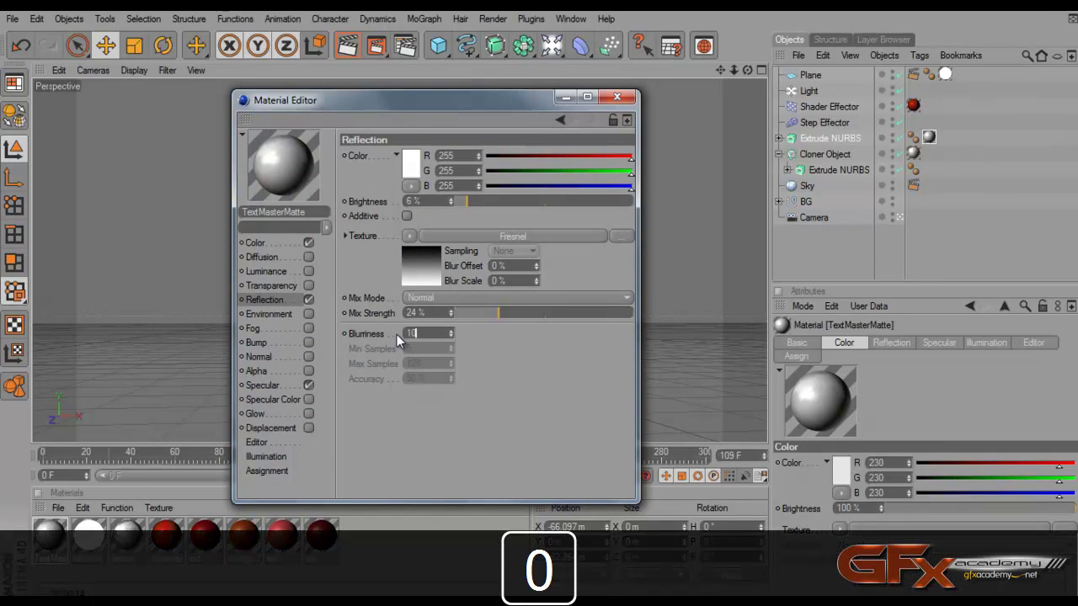
{"action": "key", "text": "Return"}
{"action": "left_click", "coordinate": [616, 96]}
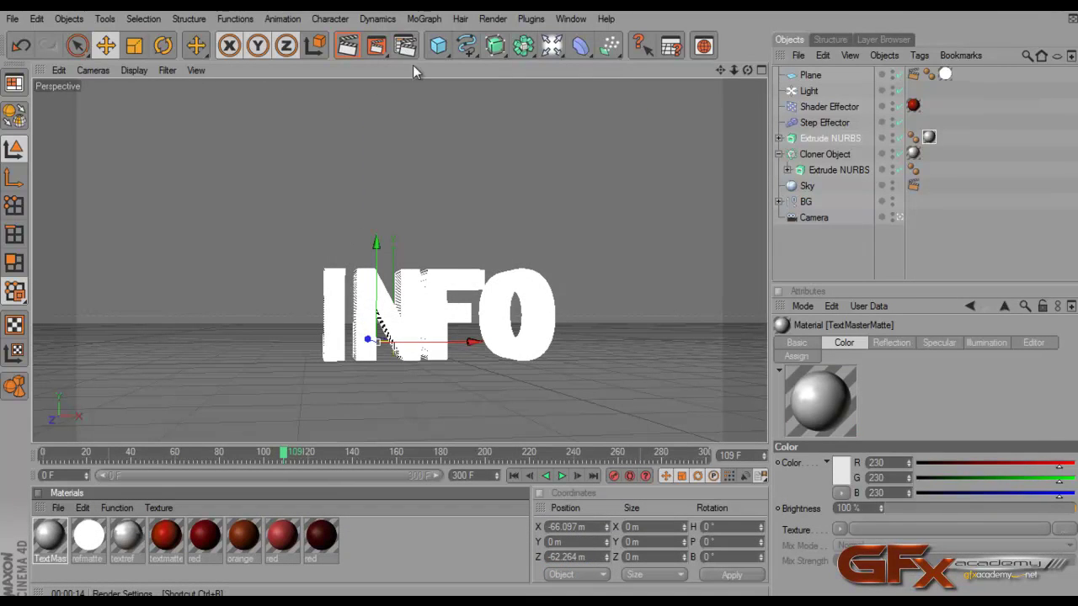
{"action": "mouse_move", "coordinate": [377, 45]}
{"action": "left_mouse_down"}
{"action": "mouse_move", "coordinate": [421, 84]}
{"action": "mouse_move", "coordinate": [421, 59]}
{"action": "left_mouse_up"}
{"action": "left_click_drag", "start_coordinate": [551, 252], "coordinate": [465, 374]}
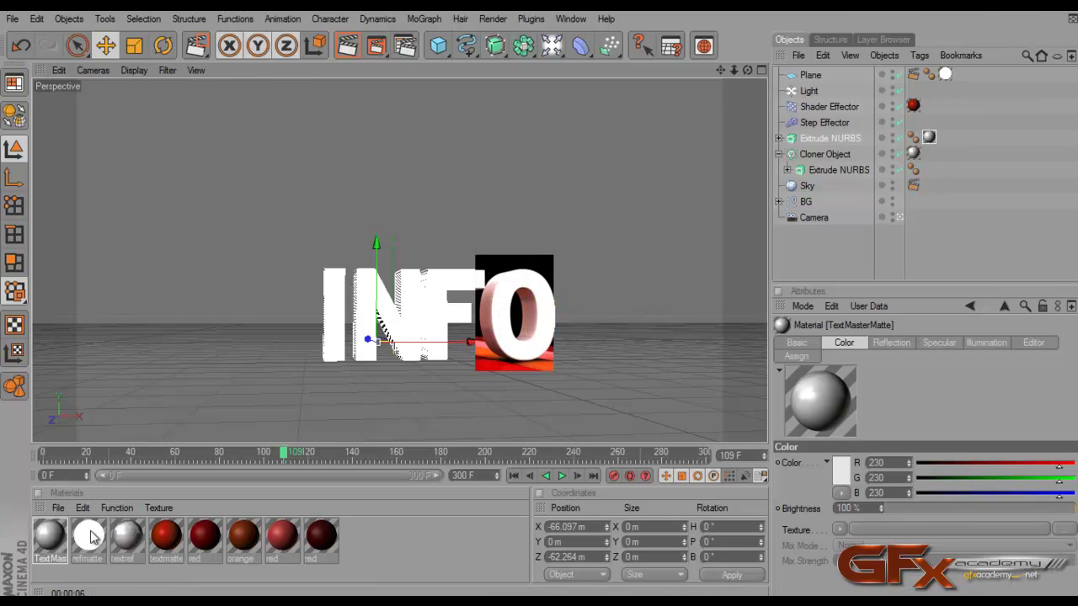
Step: Set the TextMasterMatte reflection blurriness to 3% and render the region around the letter O again
{"action": "double_click", "coordinate": [44, 545]}
{"action": "left_click", "coordinate": [421, 313]}
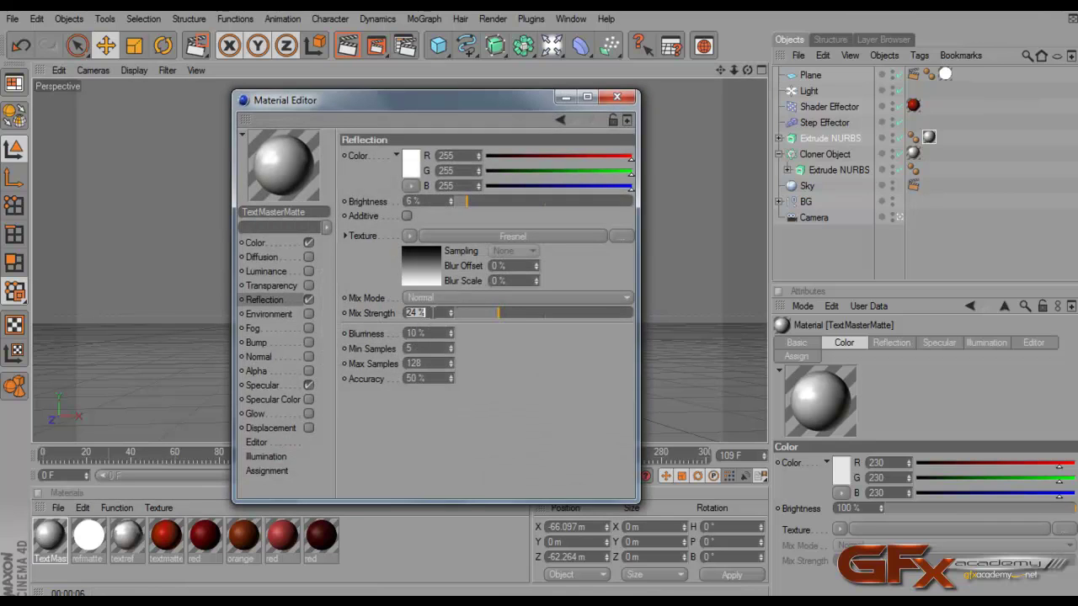
{"action": "left_click", "coordinate": [427, 330]}
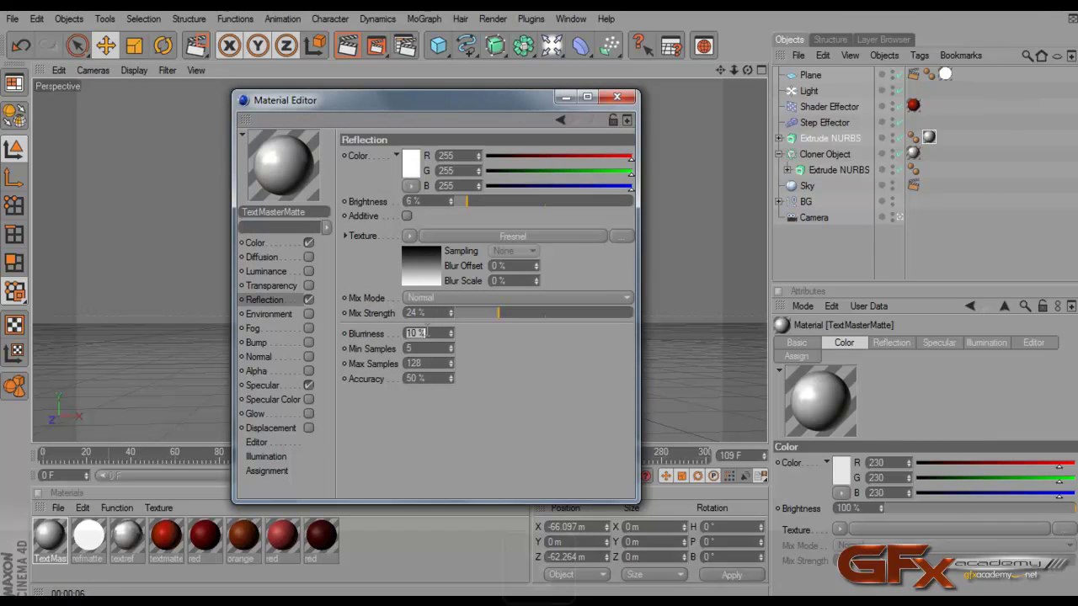
{"action": "type", "text": "3"}
{"action": "key", "text": "Return"}
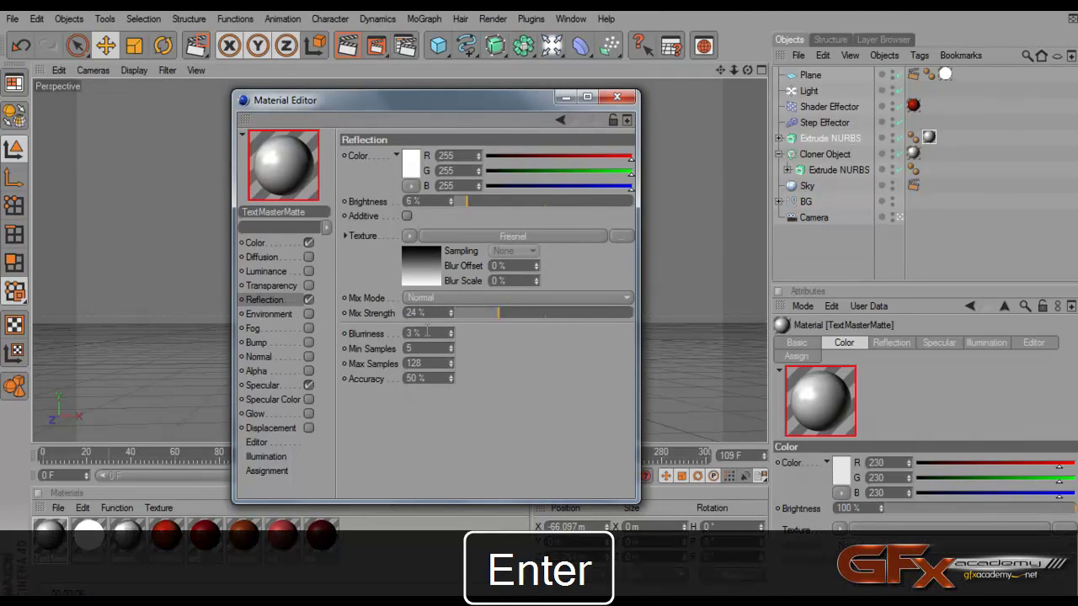
{"action": "left_click", "coordinate": [618, 96]}
{"action": "left_click_drag", "start_coordinate": [374, 52], "coordinate": [429, 58]}
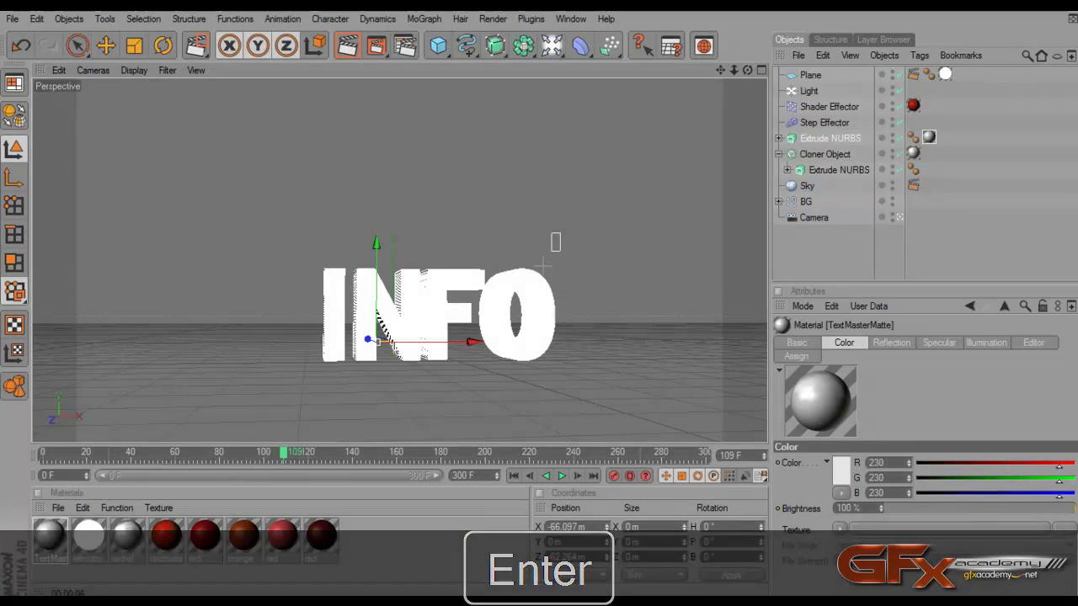
{"action": "left_click_drag", "start_coordinate": [555, 236], "coordinate": [474, 378]}
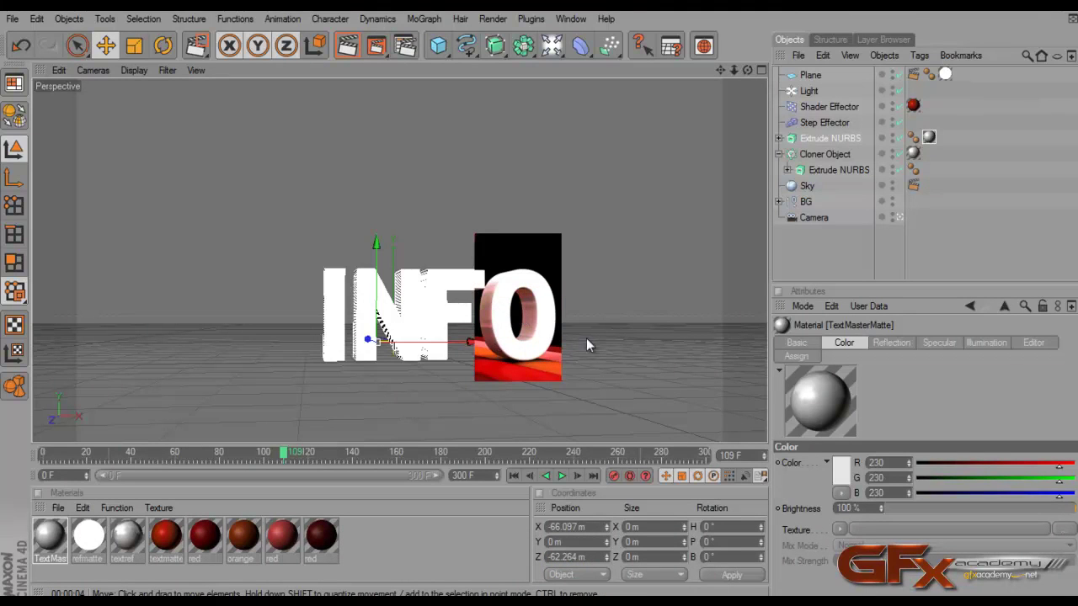
{"action": "left_click", "coordinate": [824, 267]}
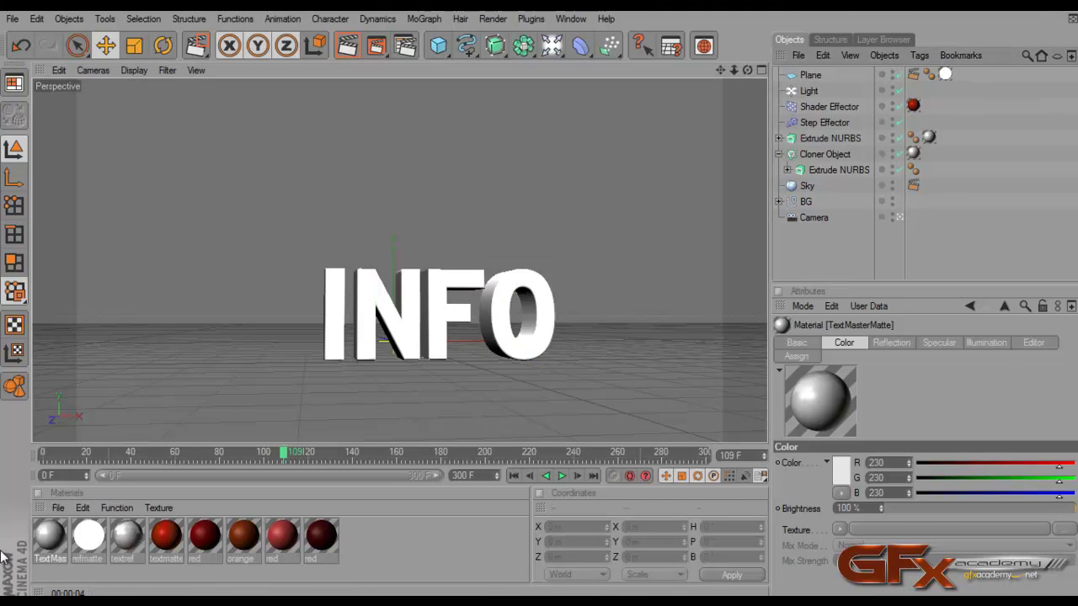
Step: Enable Diffusion on TextMasterMatte with Affect Reflection and an Ambient Occlusion texture, and enlarge the material preview to Huge
{"action": "double_click", "coordinate": [47, 539]}
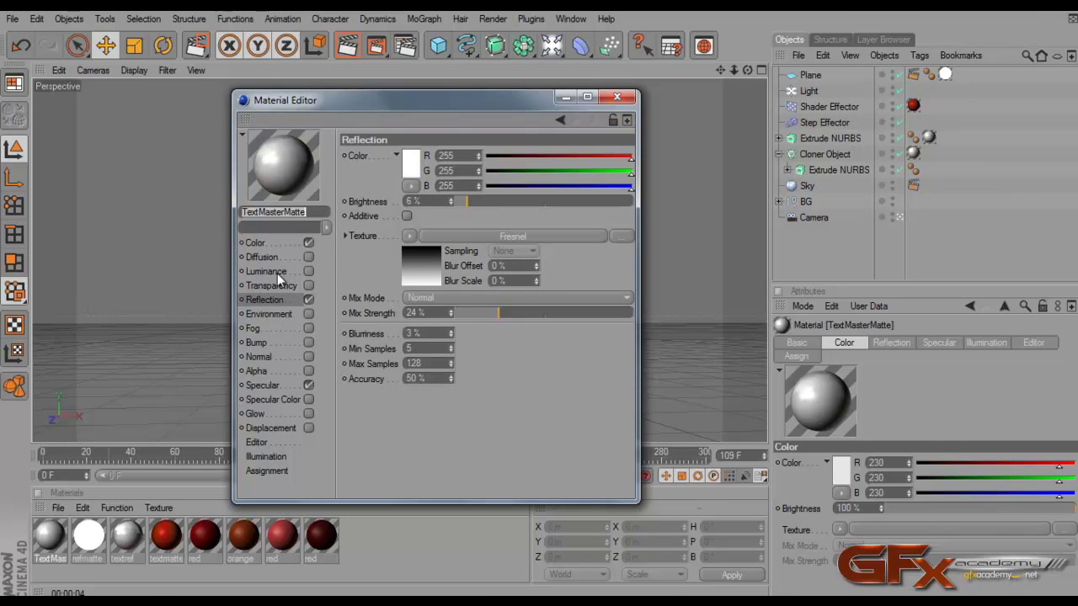
{"action": "left_click", "coordinate": [309, 257]}
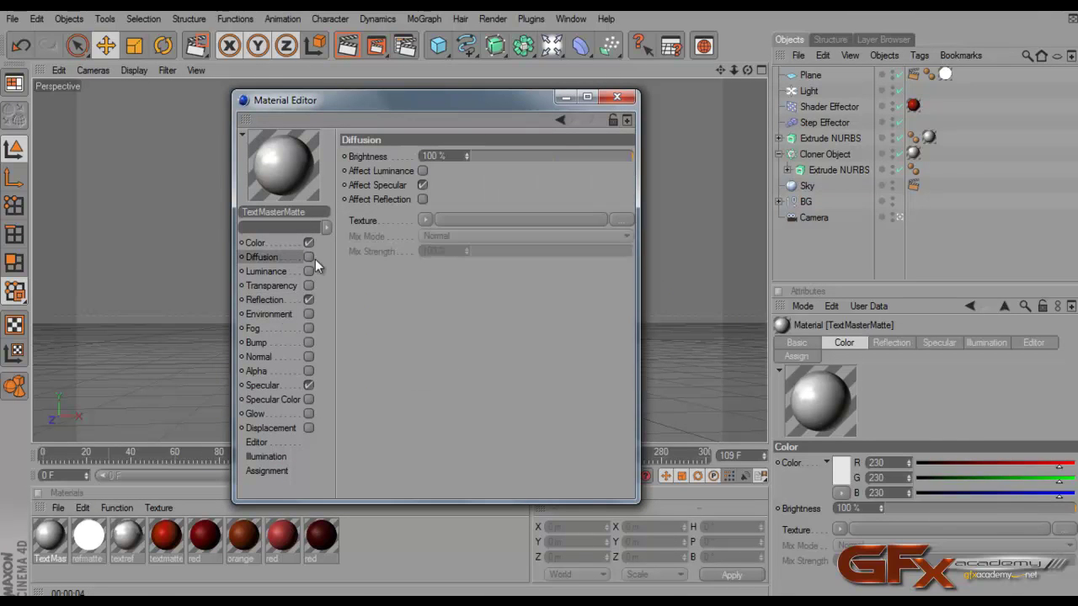
{"action": "left_click", "coordinate": [422, 200]}
{"action": "left_click", "coordinate": [425, 220]}
{"action": "mouse_move", "coordinate": [459, 494]}
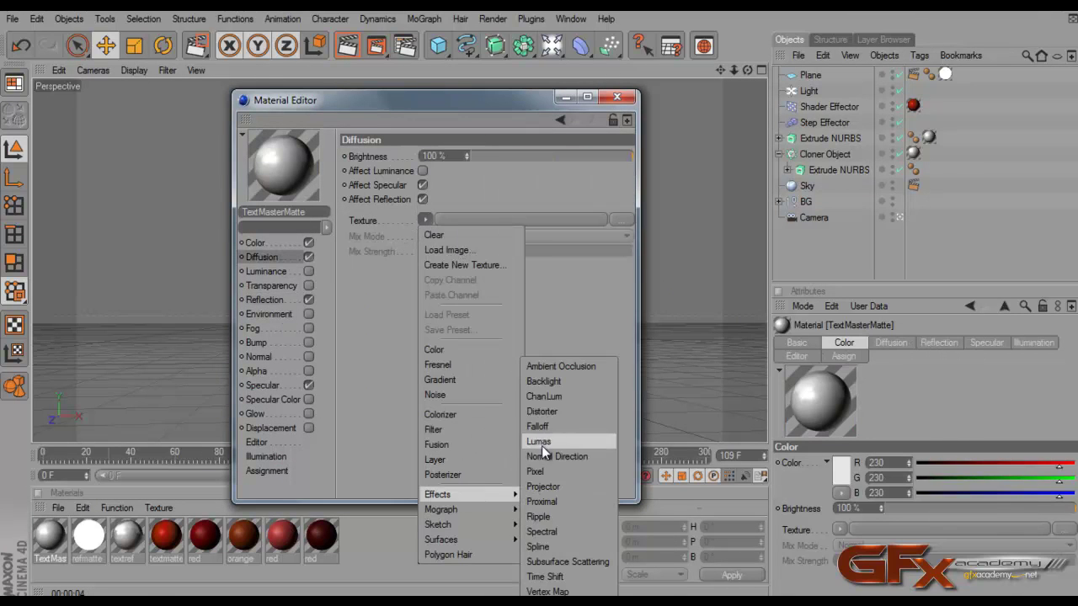
{"action": "left_click", "coordinate": [564, 367]}
{"action": "right_click", "coordinate": [281, 171]}
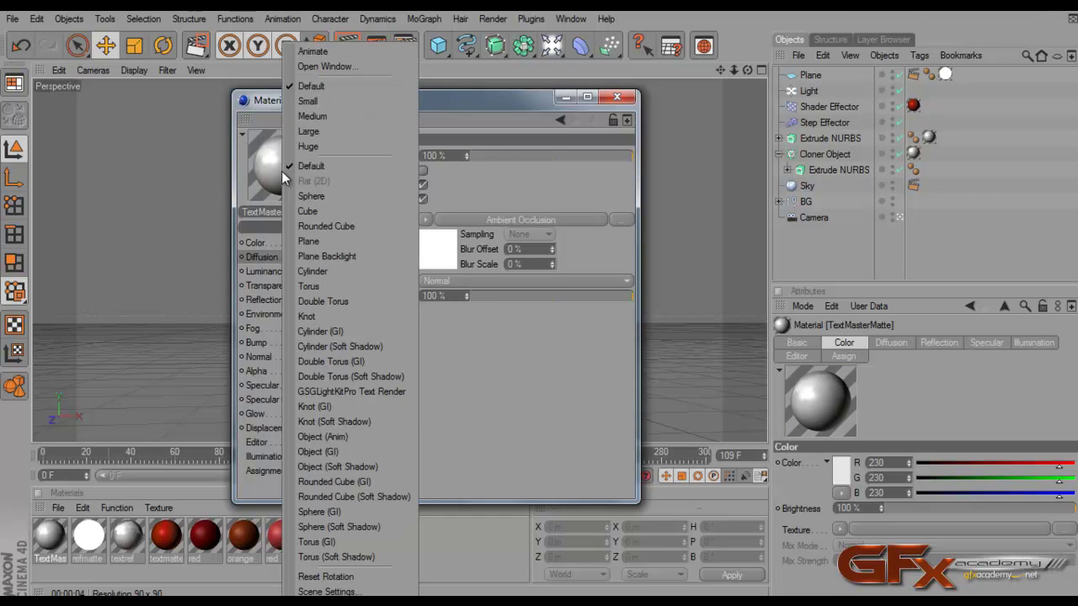
{"action": "left_click", "coordinate": [330, 150]}
{"action": "left_click", "coordinate": [617, 99]}
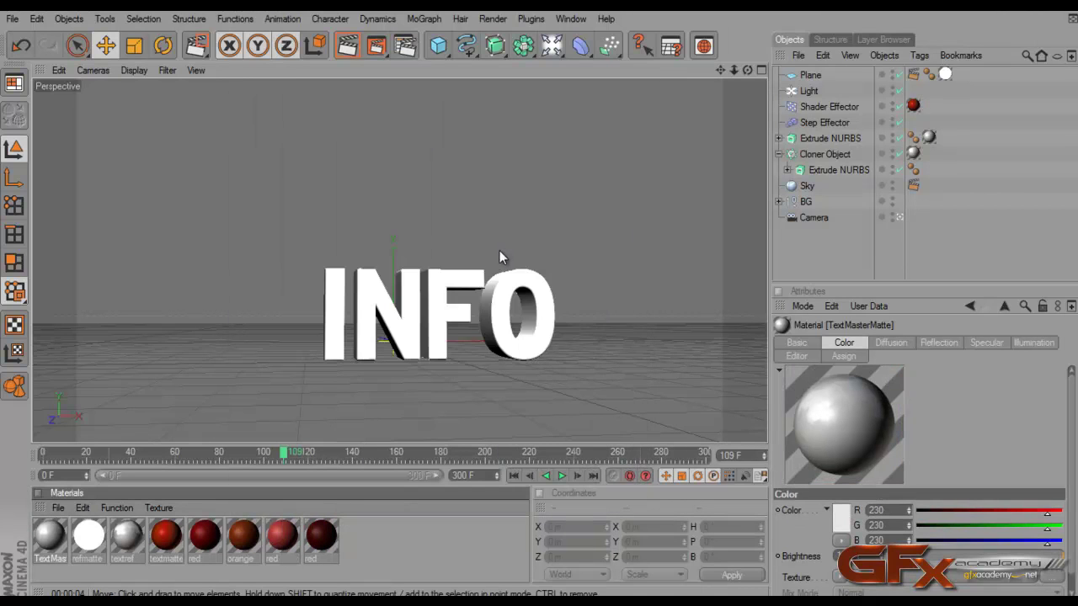
Step: Leave the scene camera and render the close-up editor view of the text to check its shading
{"action": "key", "text": "F9"}
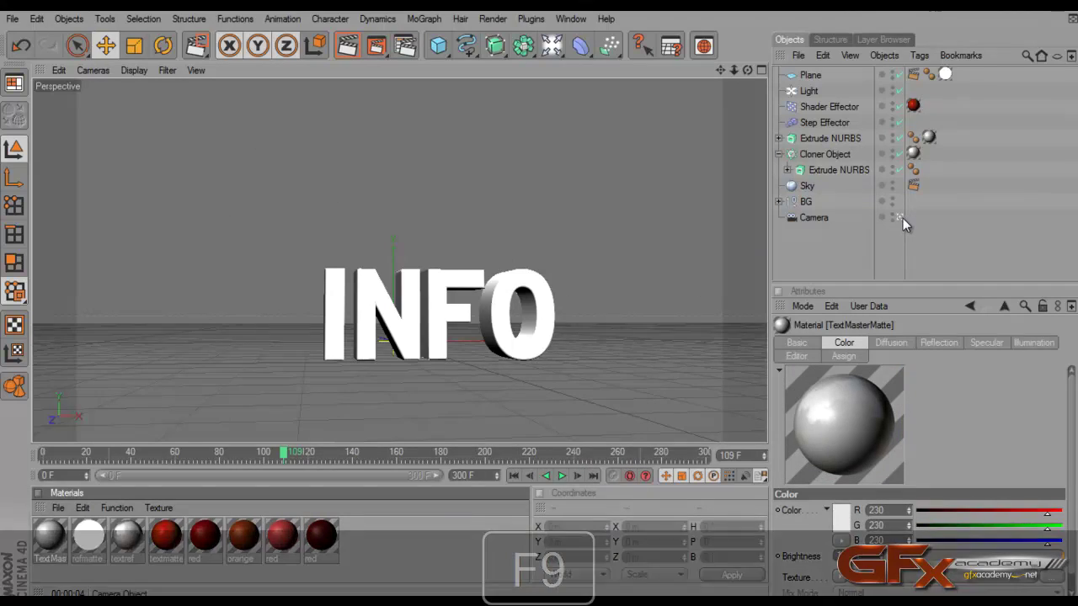
{"action": "left_click", "coordinate": [900, 217]}
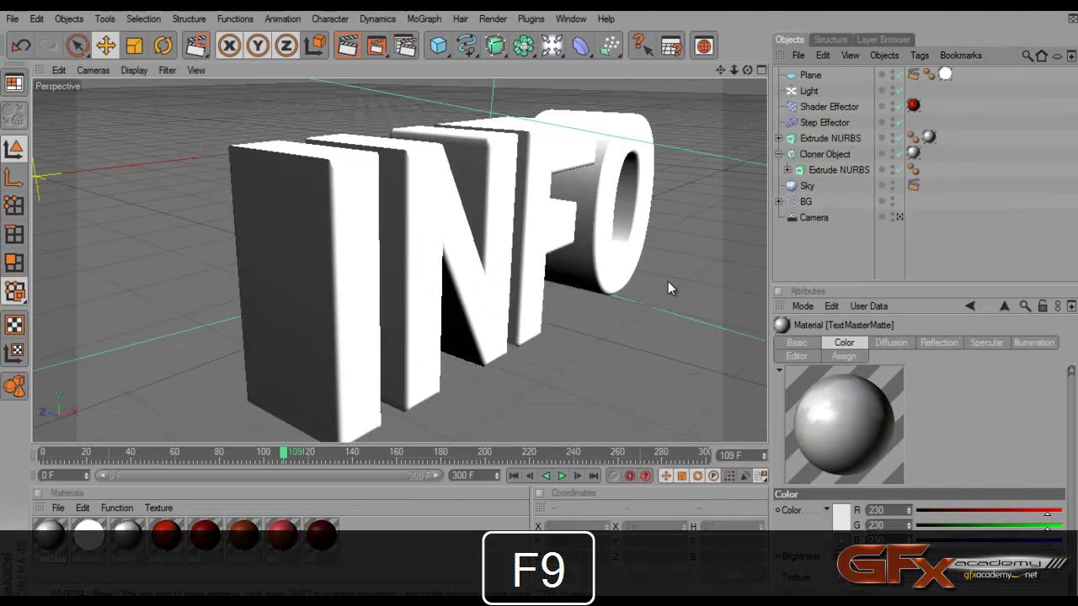
{"action": "left_click", "coordinate": [355, 51]}
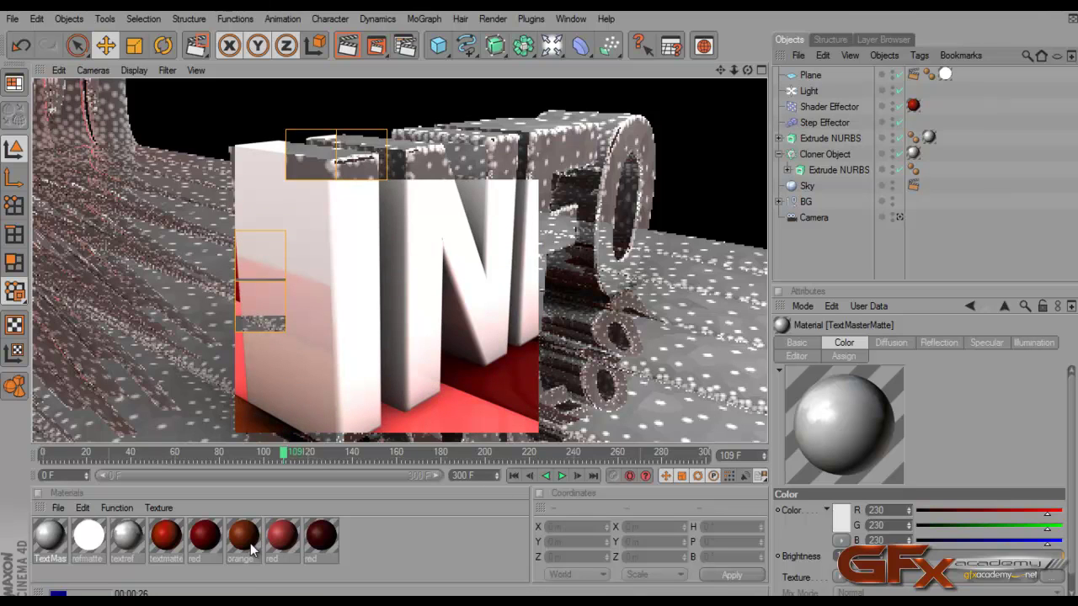
Step: Disable the Diffusion channel of TextMasterMatte and look through the scene camera again
{"action": "double_click", "coordinate": [50, 536]}
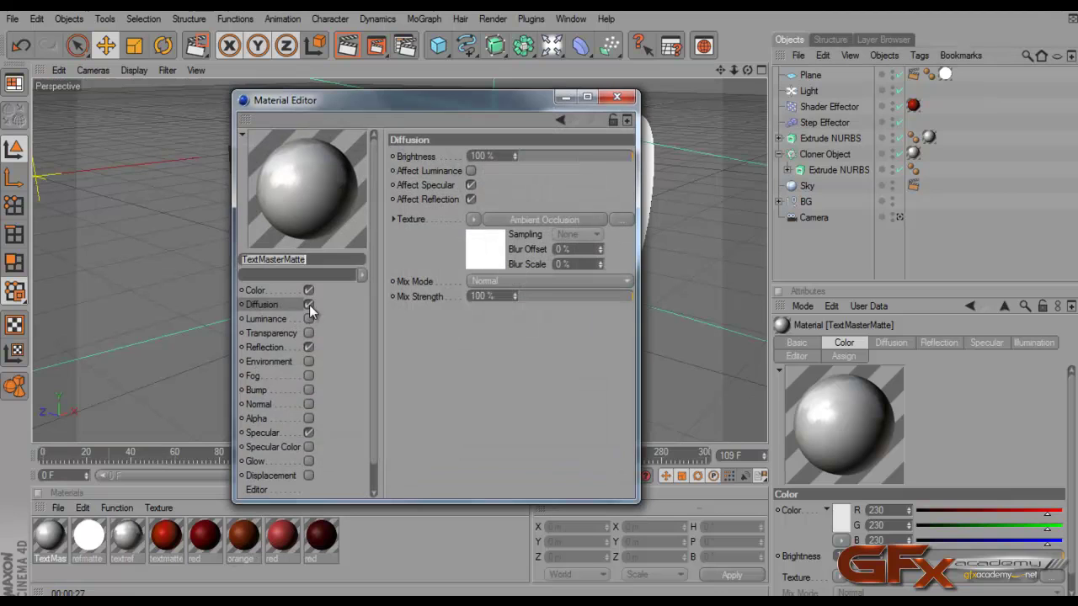
{"action": "left_click", "coordinate": [309, 305]}
{"action": "left_click", "coordinate": [624, 100]}
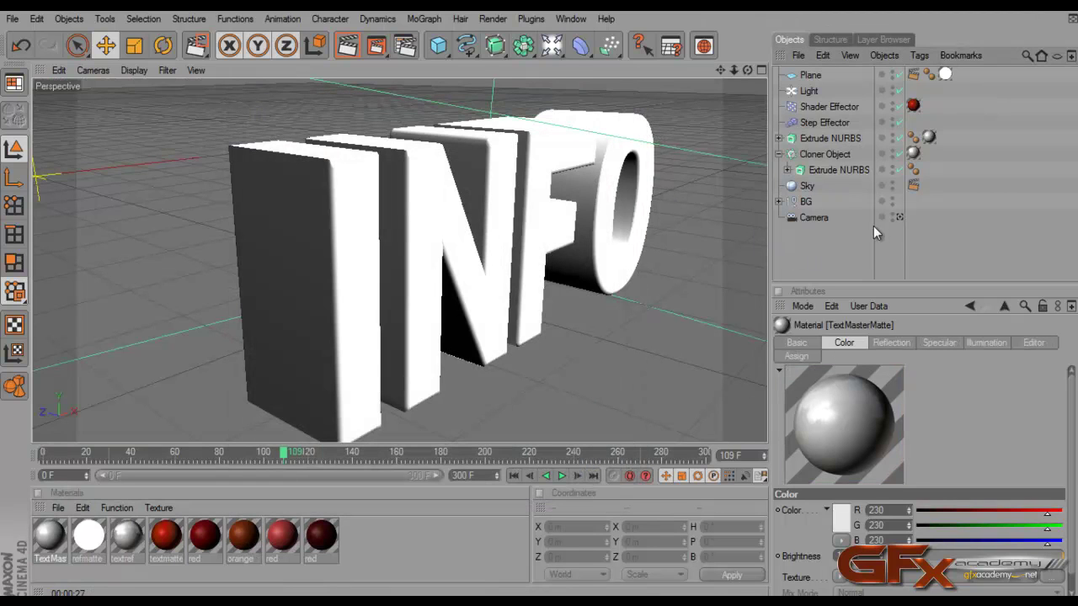
{"action": "left_click", "coordinate": [898, 217]}
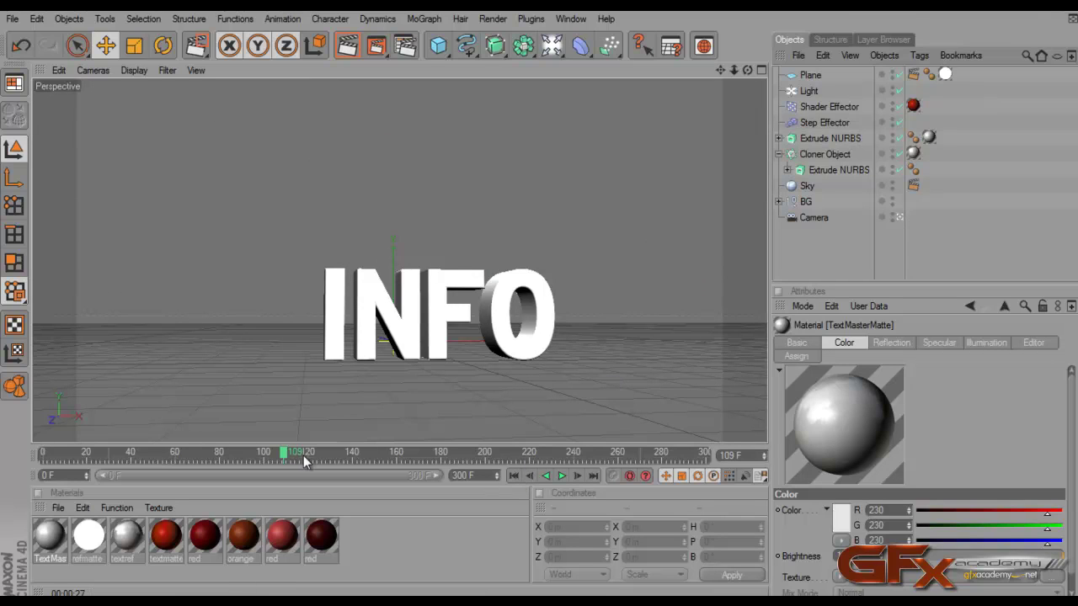
Step: Make the GB Objects layer visible in the viewport and play the animation from frame 0 to frame 92
{"action": "left_click_drag", "start_coordinate": [286, 452], "coordinate": [42, 461]}
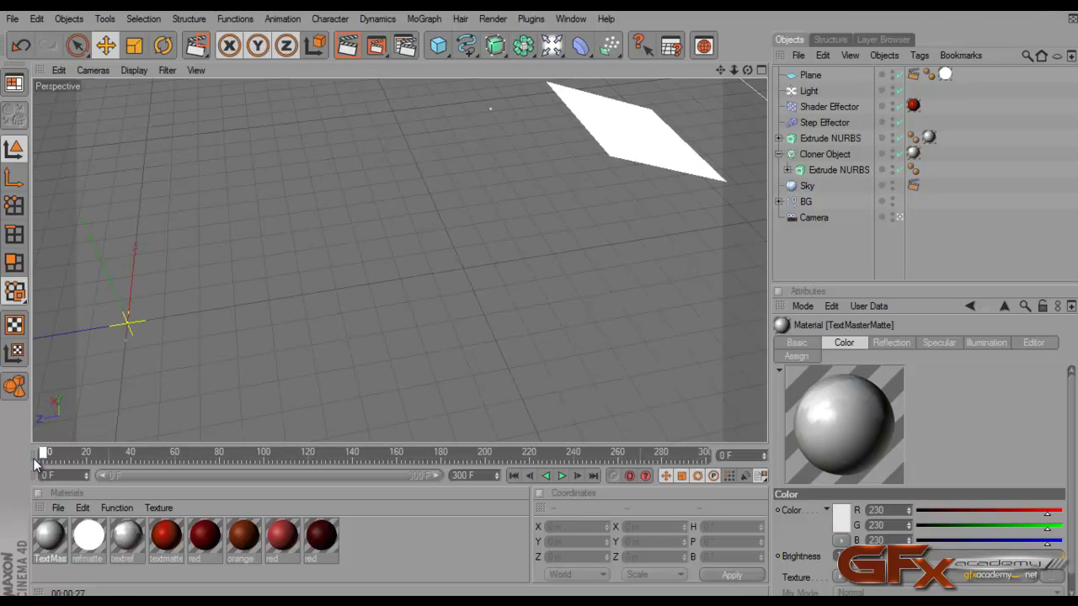
{"action": "left_click", "coordinate": [865, 40]}
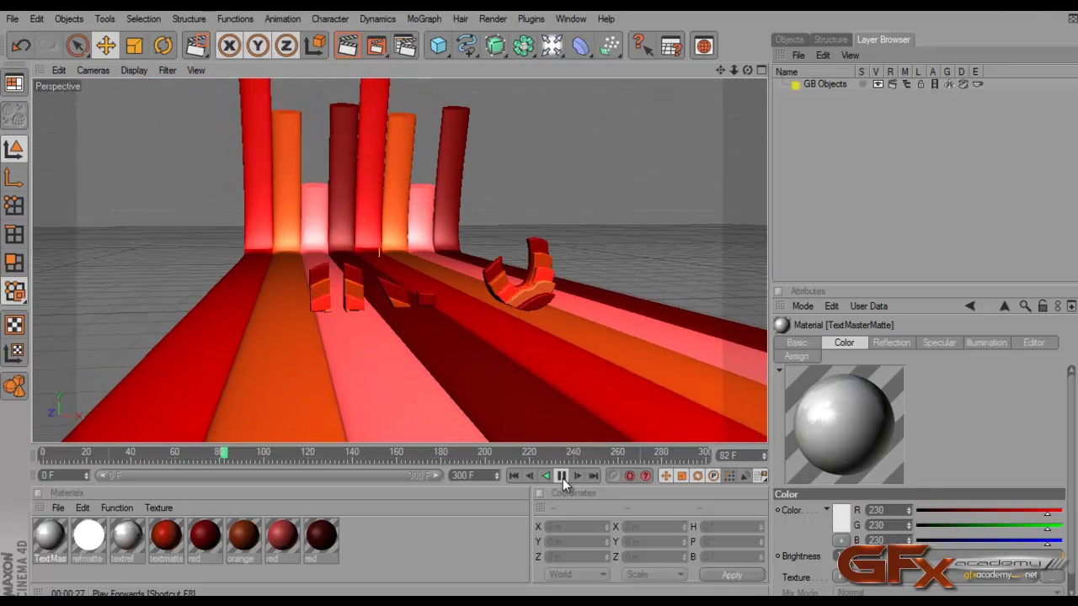
{"action": "left_click", "coordinate": [563, 476]}
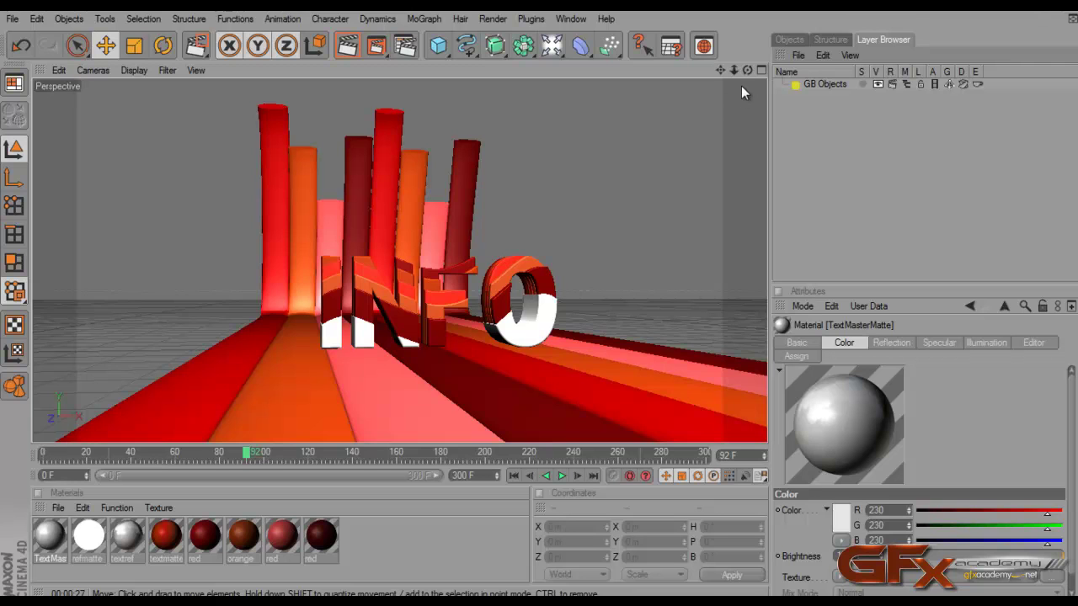
Step: Maximize the Top view, frame the text and background stripes, and add another light object to the scene
{"action": "left_click", "coordinate": [761, 70]}
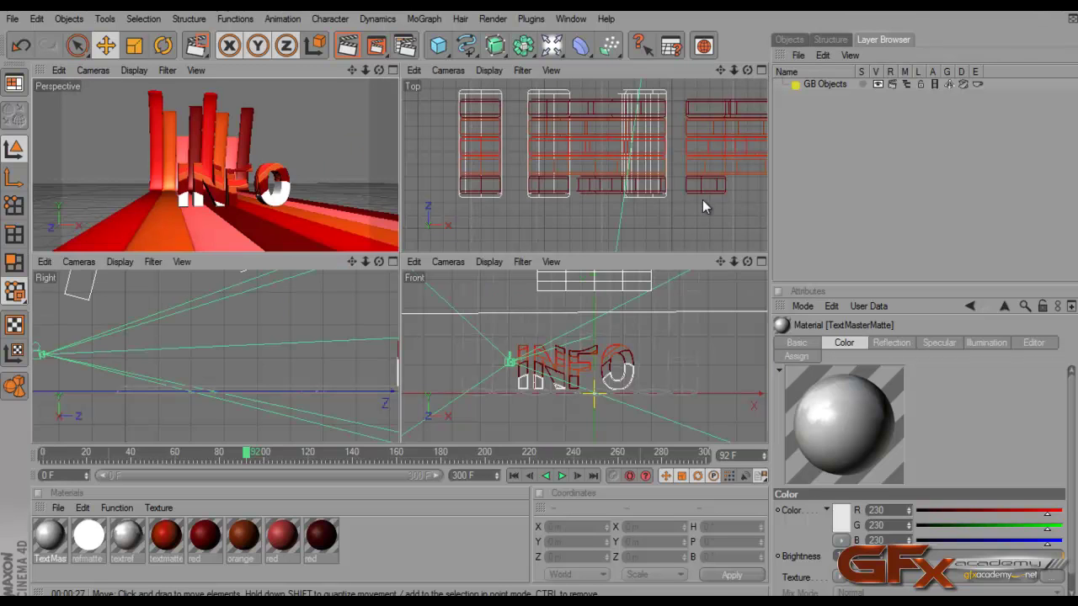
{"action": "left_click", "coordinate": [761, 70]}
{"action": "scroll", "coordinate": [579, 165], "scroll_direction": "down", "scroll_amount": 5}
{"action": "scroll", "coordinate": [579, 165], "scroll_direction": "down", "scroll_amount": 4}
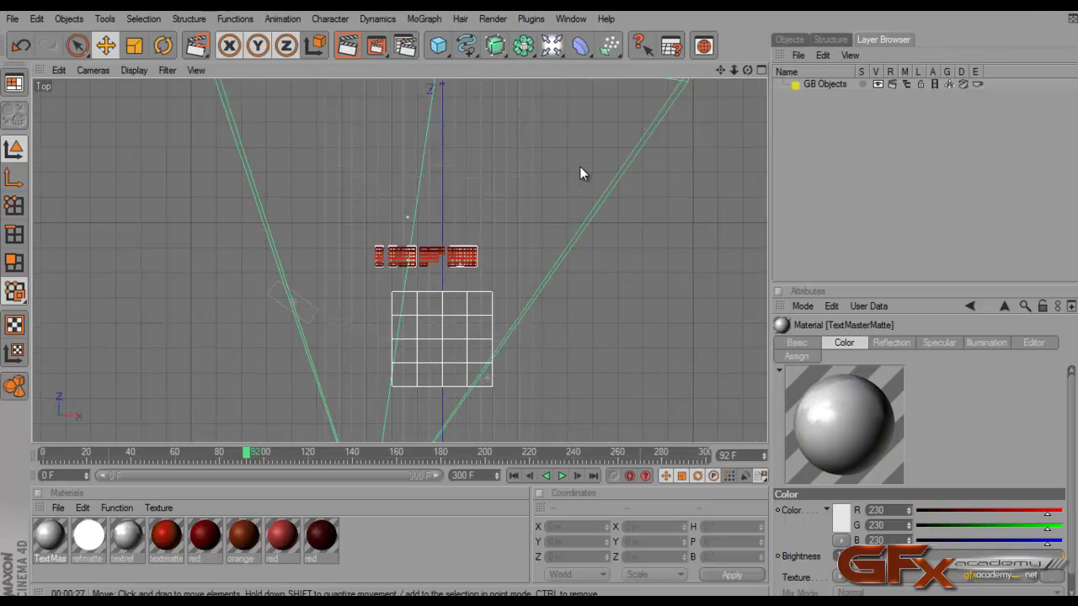
{"action": "left_click_drag", "start_coordinate": [721, 72], "coordinate": [540, 297]}
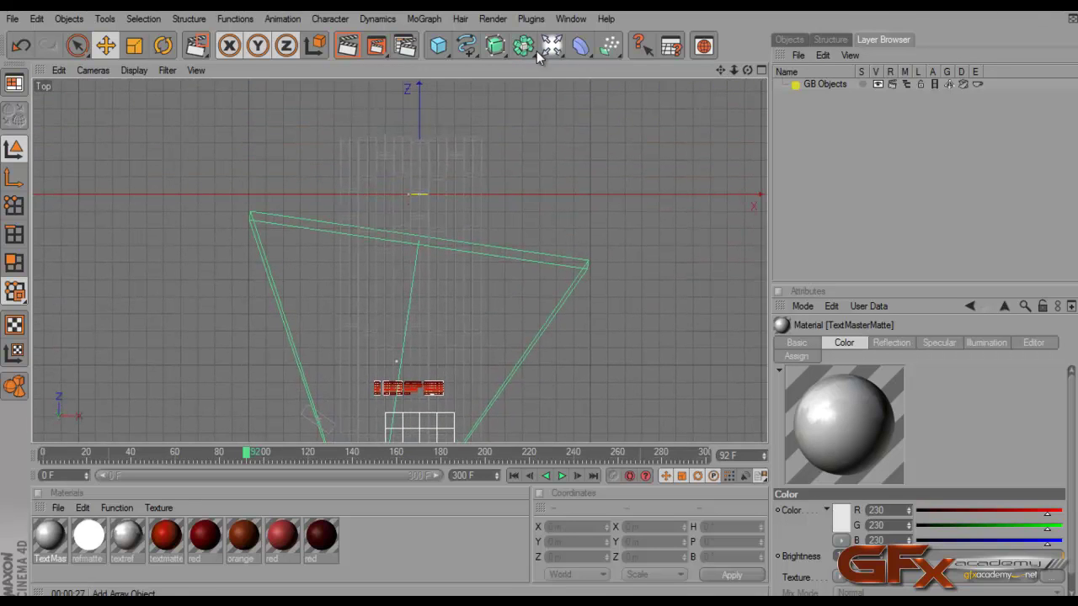
{"action": "left_click_drag", "start_coordinate": [552, 45], "coordinate": [596, 60]}
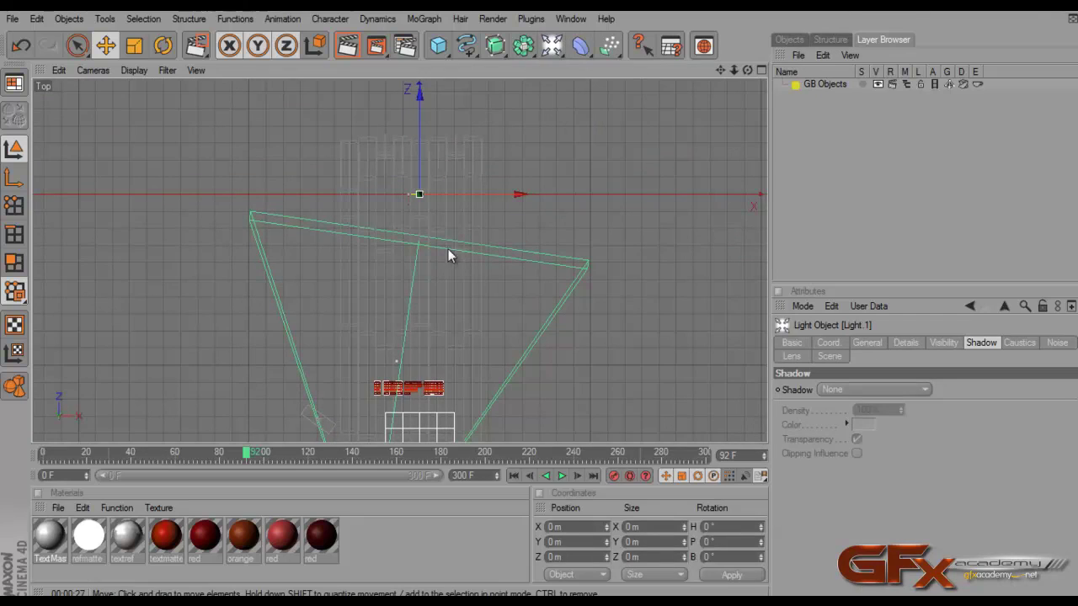
Step: Move the new light behind the text to about X 426 m, Y 465 m and Z 157 m
{"action": "left_click_drag", "start_coordinate": [421, 168], "coordinate": [541, 302]}
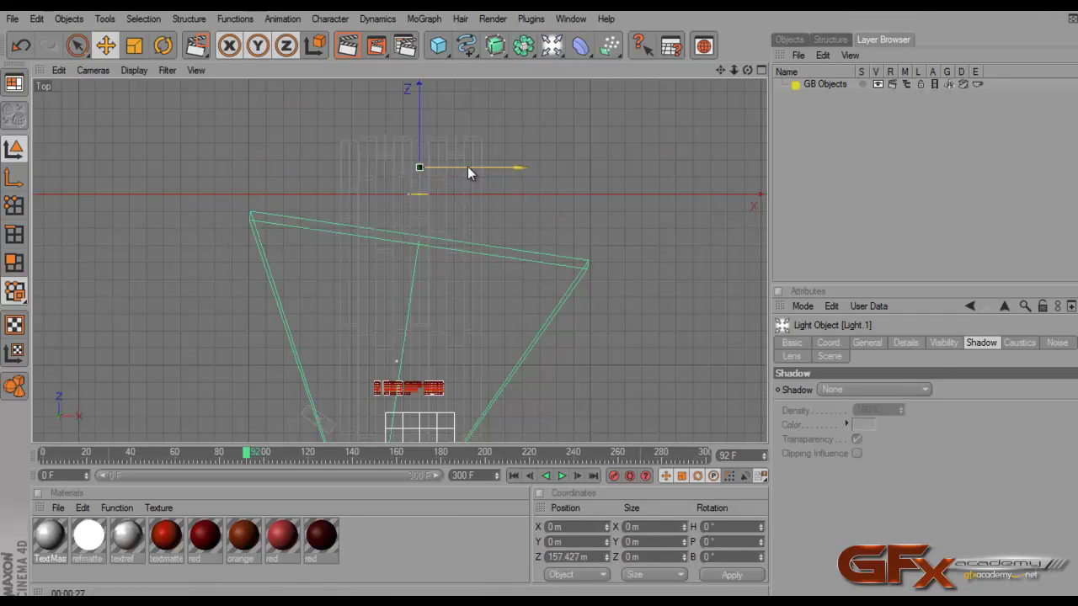
{"action": "left_click_drag", "start_coordinate": [468, 166], "coordinate": [600, 138]}
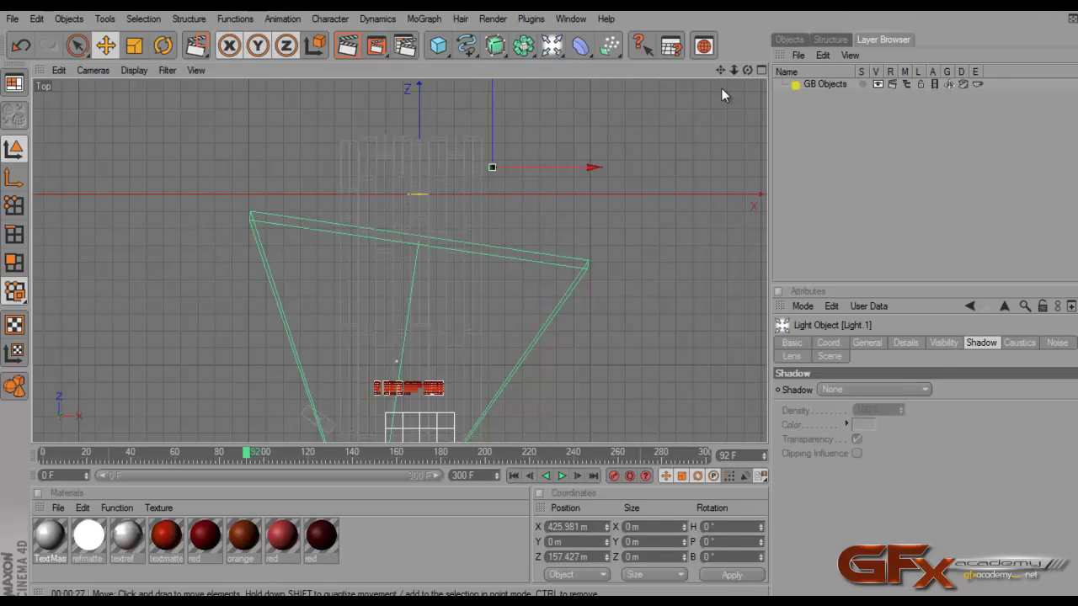
{"action": "left_click", "coordinate": [760, 70]}
{"action": "left_click", "coordinate": [392, 70]}
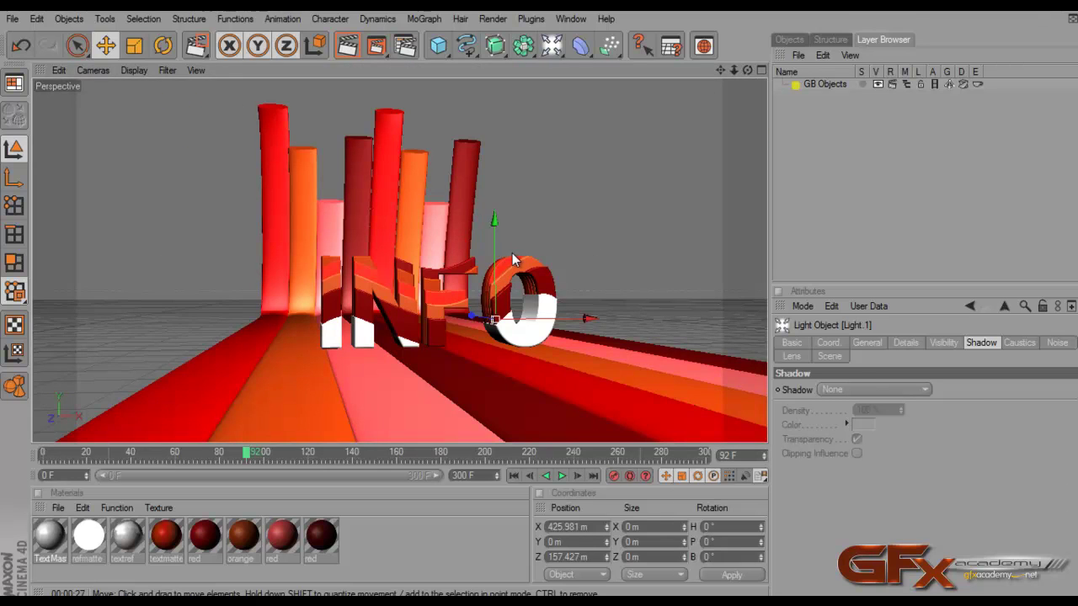
{"action": "left_click_drag", "start_coordinate": [495, 253], "coordinate": [494, 199]}
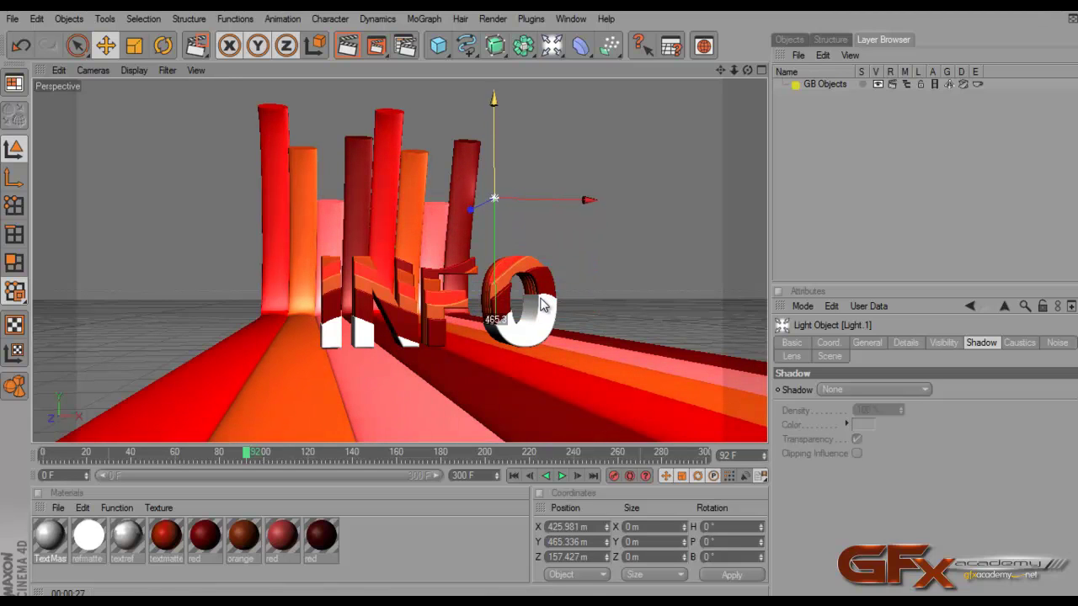
Step: Shift the light to about X 613 m and Z 371 m, and render the camera view to check the lighting
{"action": "left_click", "coordinate": [760, 73]}
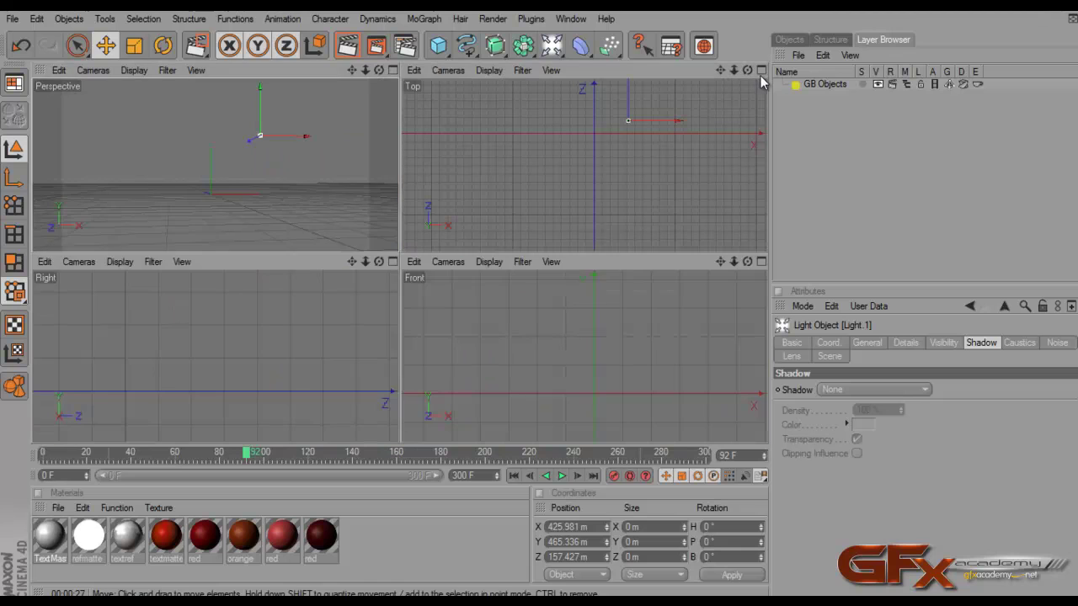
{"action": "left_click_drag", "start_coordinate": [633, 117], "coordinate": [538, 254]}
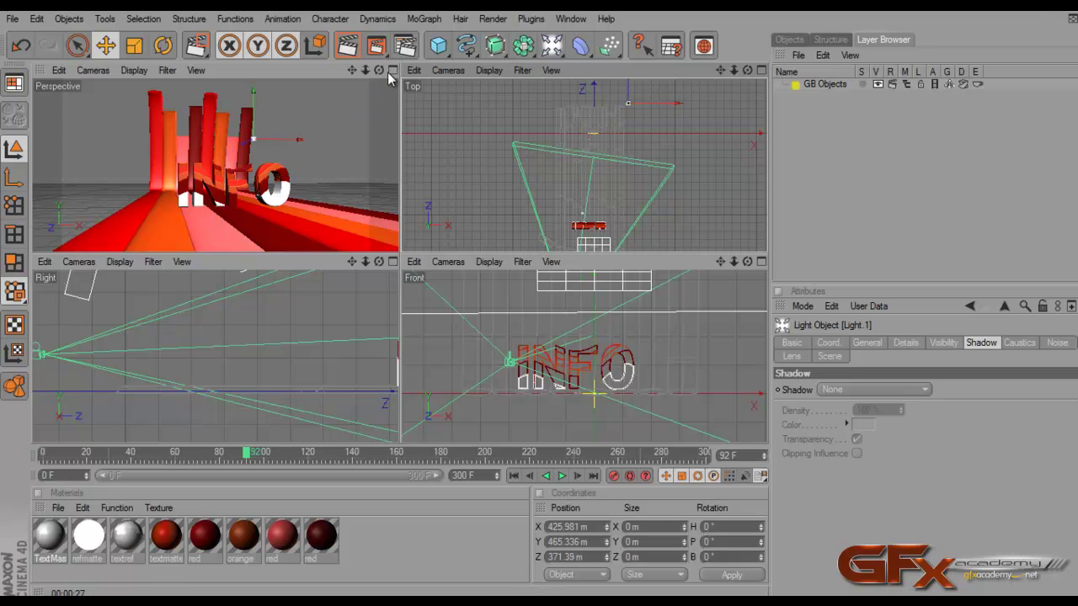
{"action": "middle_click", "coordinate": [359, 119]}
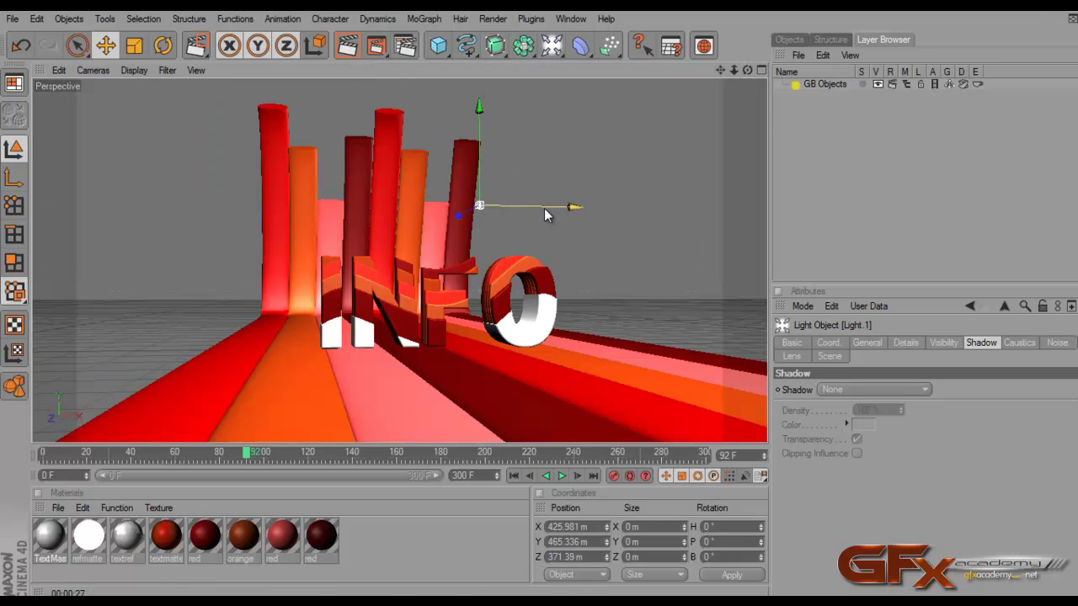
{"action": "left_click_drag", "start_coordinate": [543, 209], "coordinate": [547, 300]}
{"action": "left_click", "coordinate": [344, 54]}
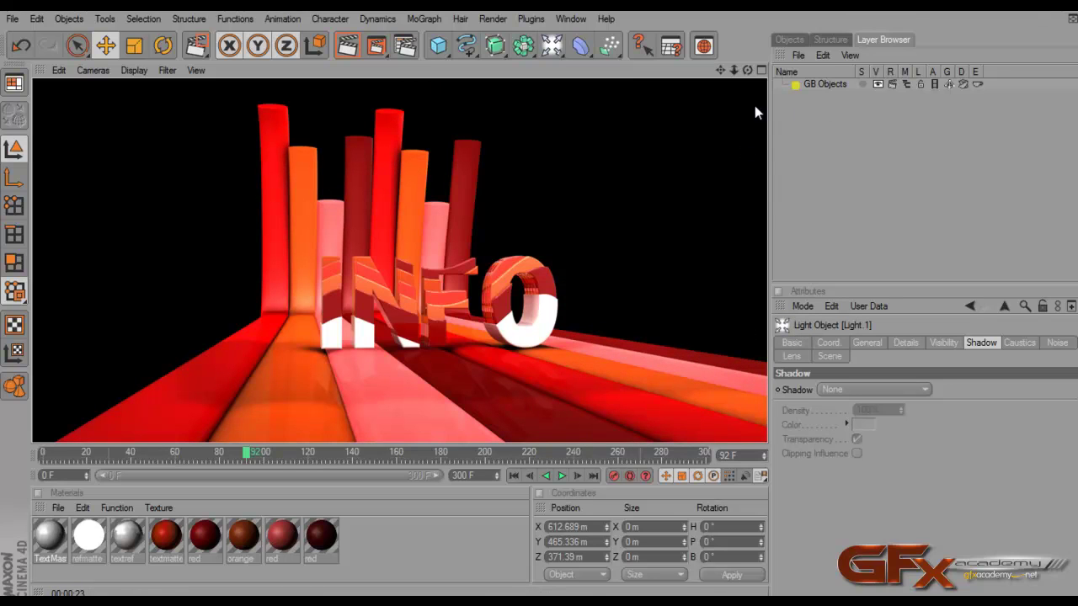
{"action": "left_click", "coordinate": [721, 212]}
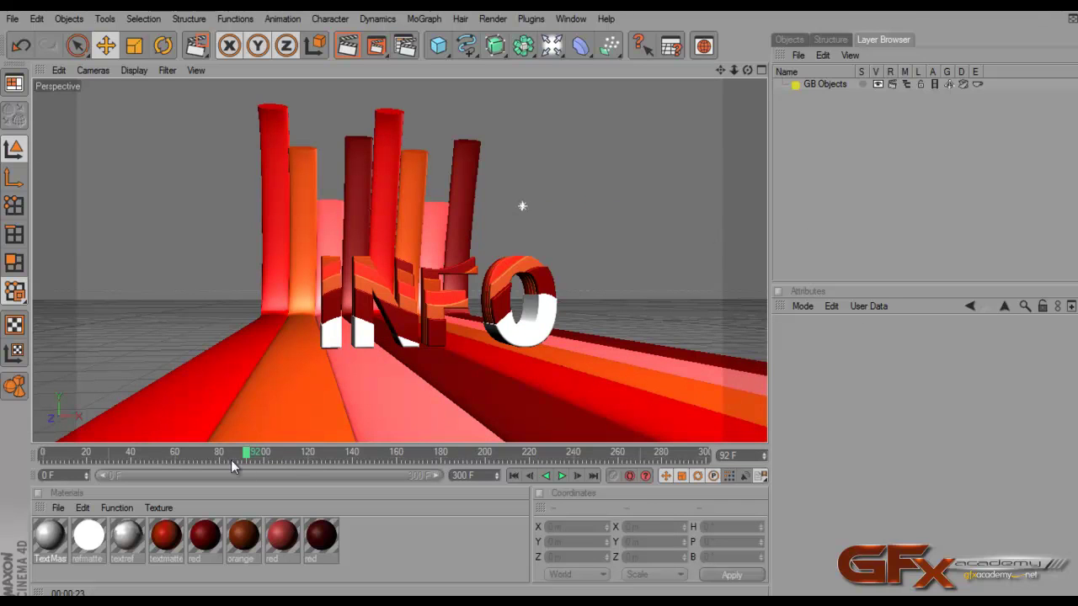
Step: Go to frame 95 and select Light.1 in the object list
{"action": "mouse_move", "coordinate": [246, 455]}
{"action": "left_mouse_down"}
{"action": "mouse_move", "coordinate": [193, 456]}
{"action": "mouse_move", "coordinate": [253, 458]}
{"action": "left_mouse_up"}
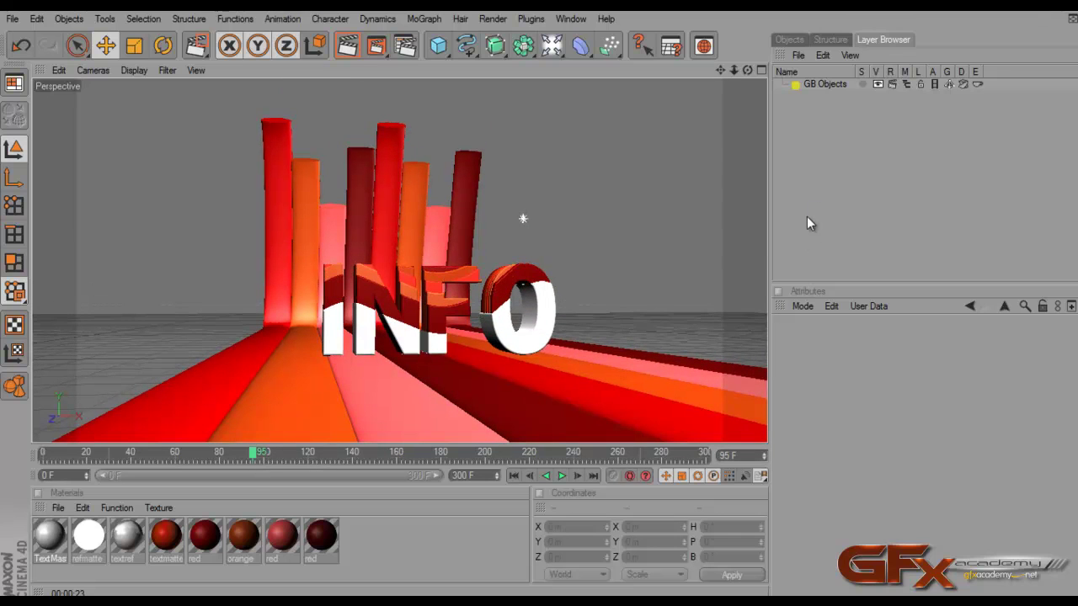
{"action": "left_click", "coordinate": [523, 219]}
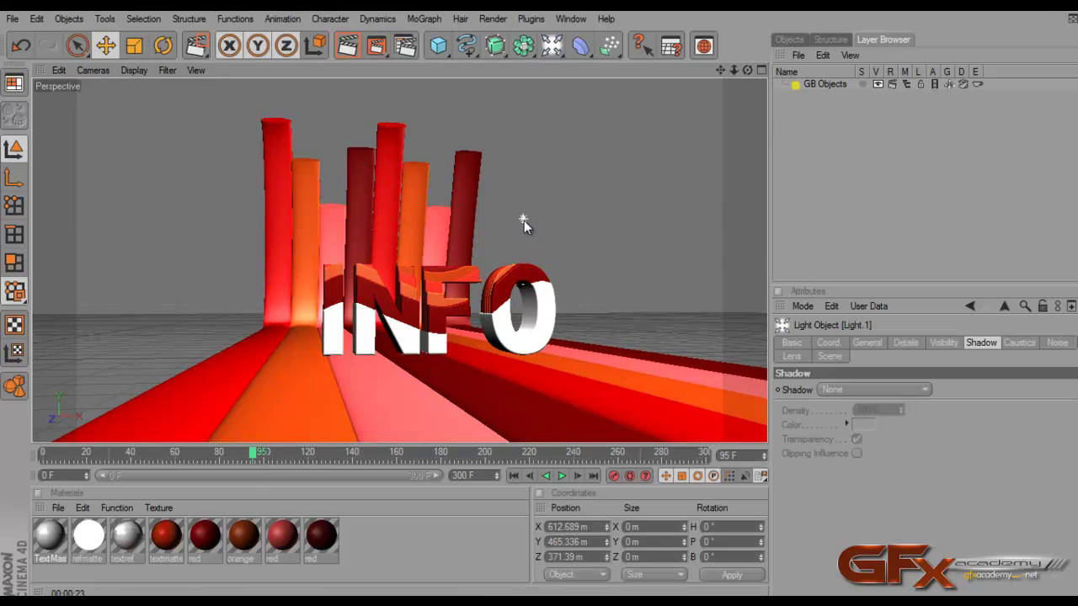
{"action": "left_click", "coordinate": [799, 38]}
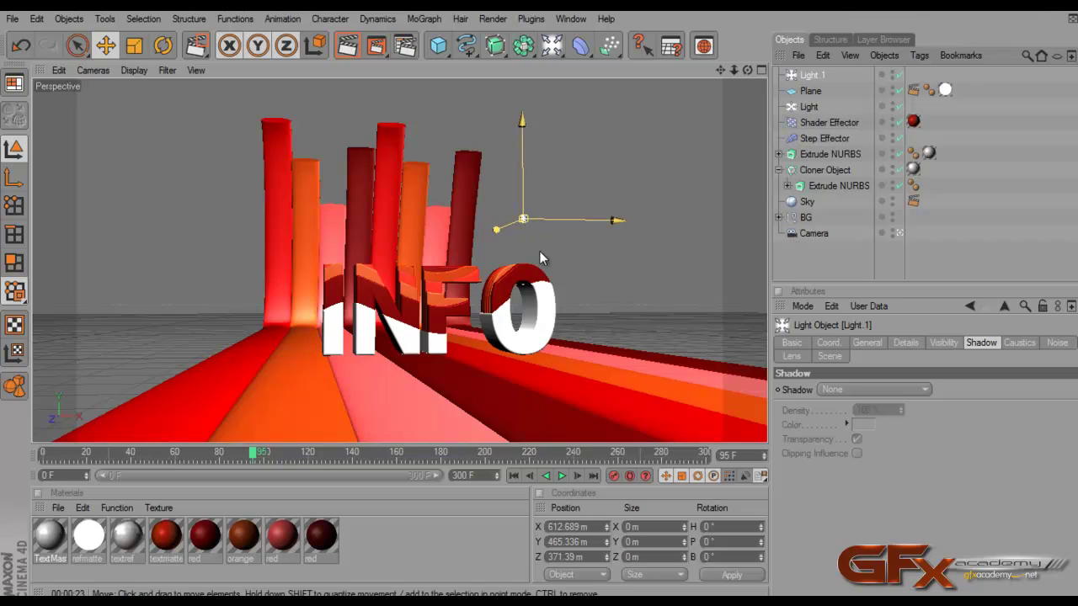
{"action": "left_click", "coordinate": [472, 162]}
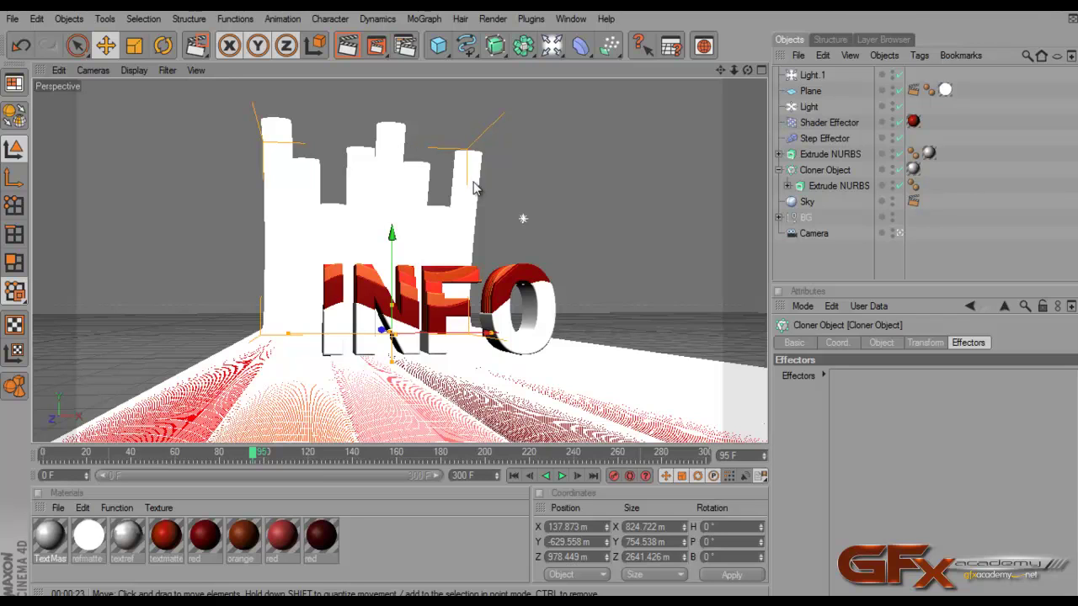
{"action": "left_click", "coordinate": [812, 77]}
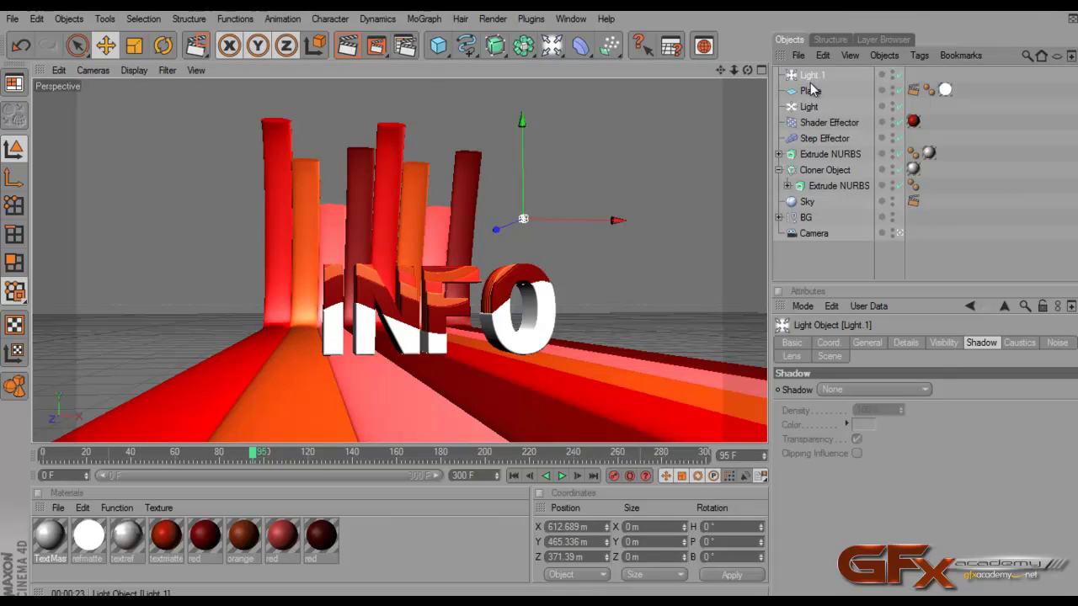
{"action": "left_click", "coordinate": [609, 257]}
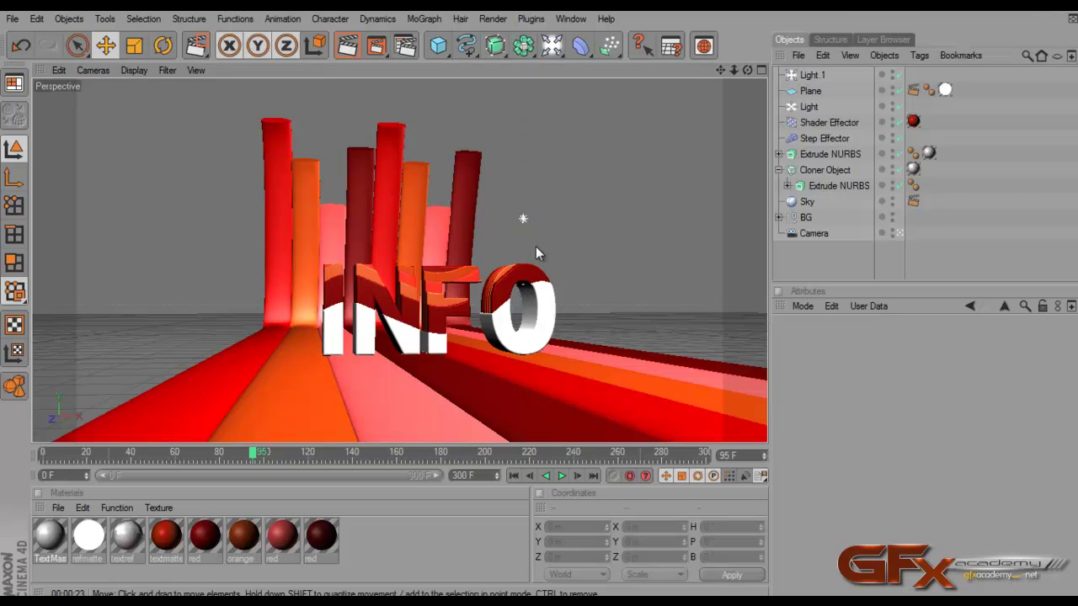
{"action": "left_click", "coordinate": [524, 221]}
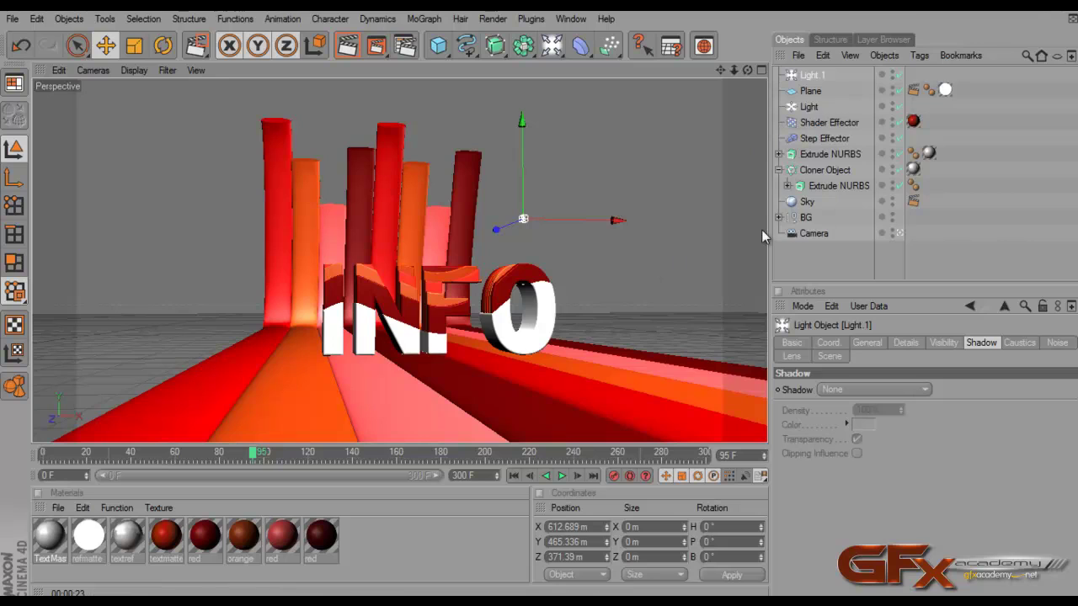
{"action": "left_click", "coordinate": [884, 56]}
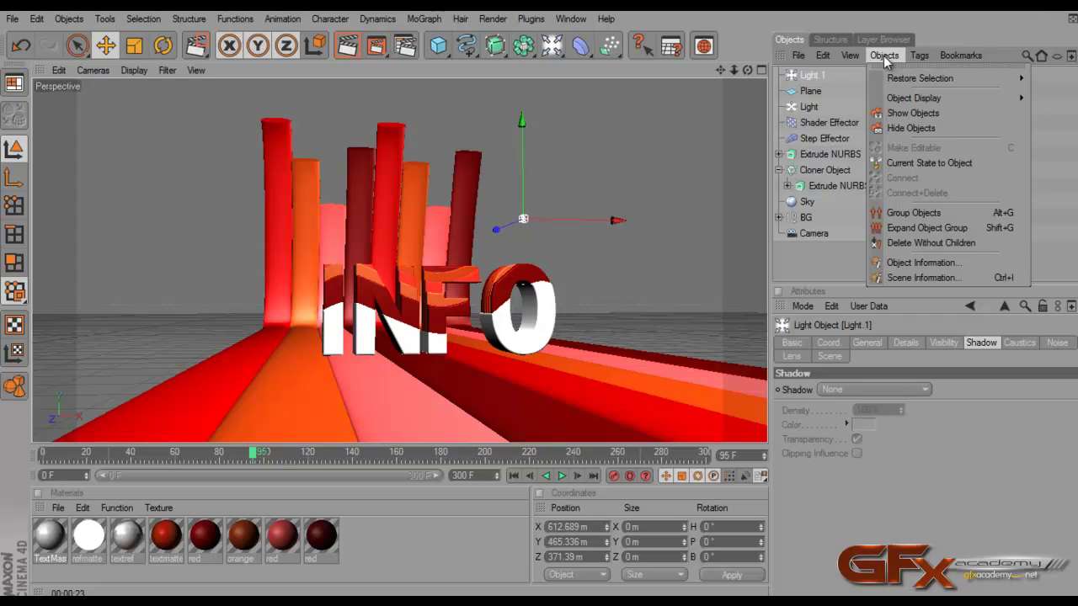
{"action": "mouse_move", "coordinate": [863, 63]}
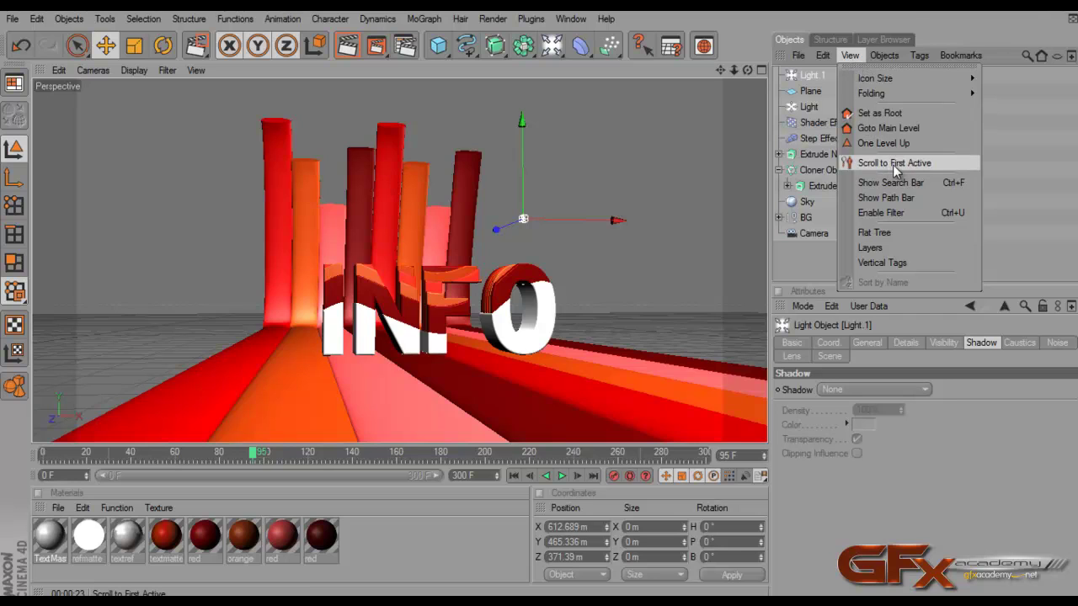
{"action": "left_click", "coordinate": [895, 166]}
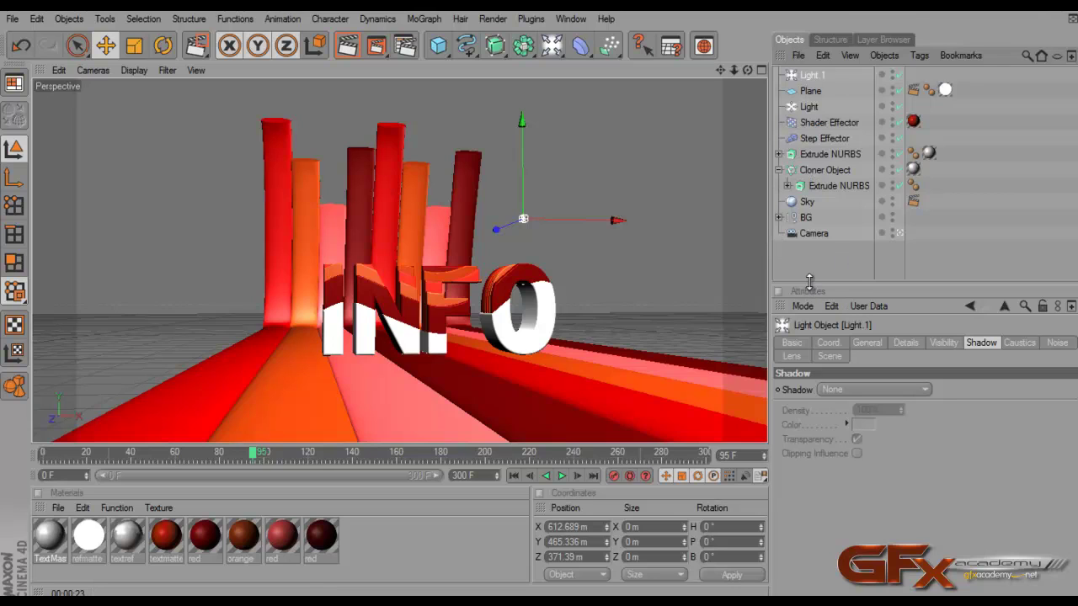
Step: Set keyframes for the X, Y and Z position of Light.1 at frame 95
{"action": "left_click", "coordinate": [826, 343]}
{"action": "left_click", "coordinate": [869, 343]}
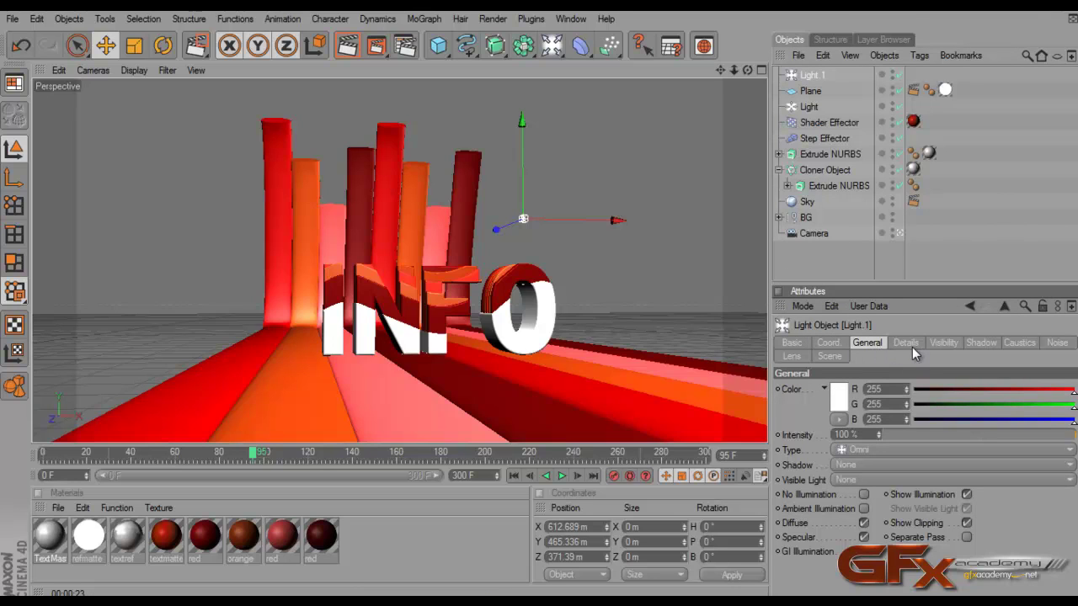
{"action": "left_click", "coordinate": [828, 343]}
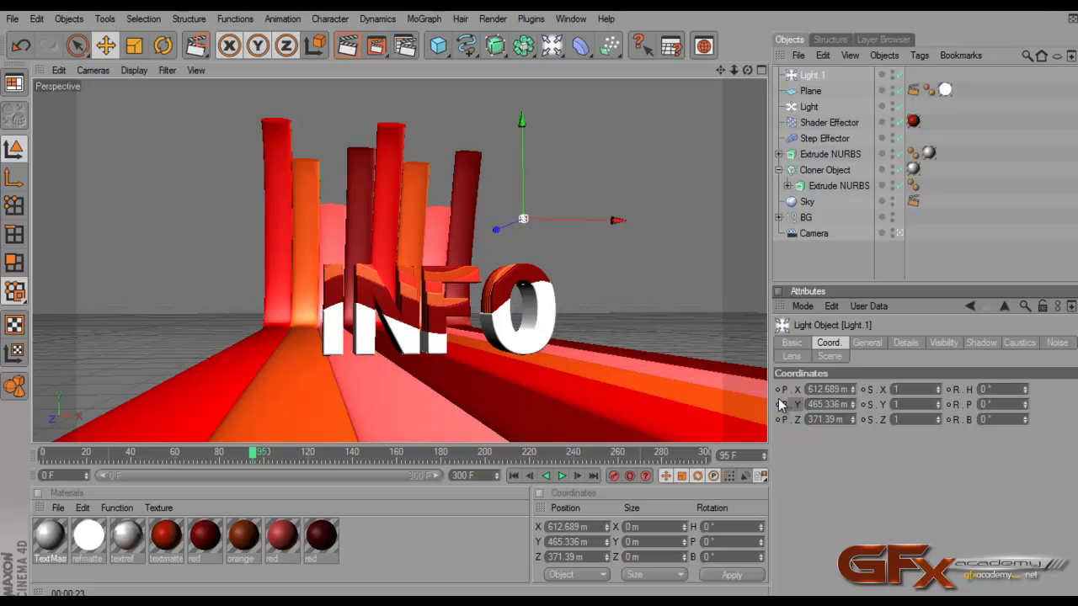
{"action": "left_click", "coordinate": [778, 390]}
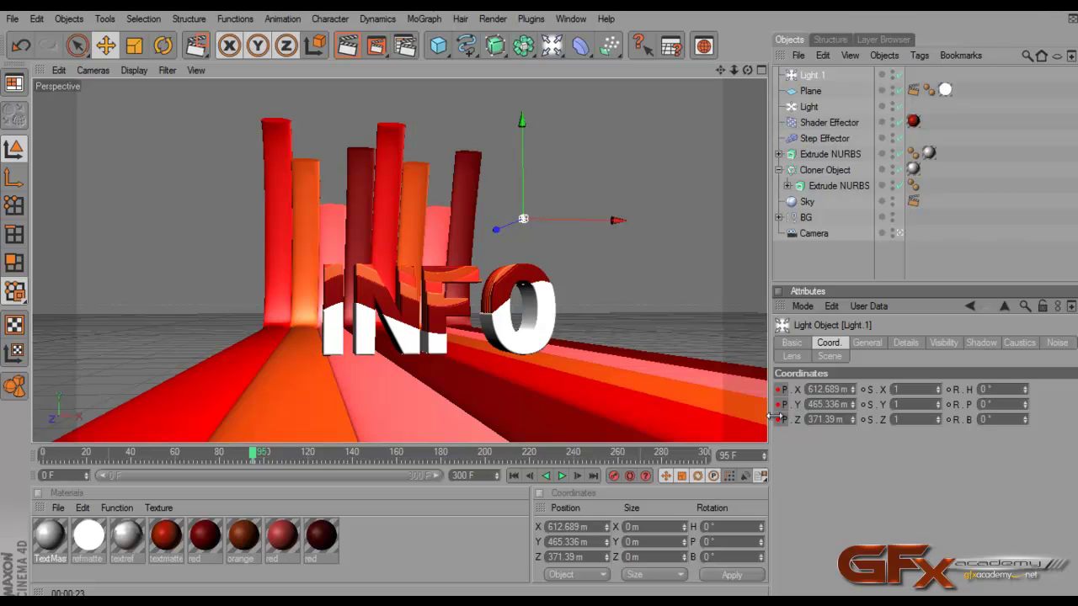
Step: Go to frame 141, move Light.1 to about X 295 m and Y 559 m, and keyframe its position
{"action": "left_click", "coordinate": [256, 455]}
{"action": "left_click_drag", "start_coordinate": [256, 455], "coordinate": [310, 458]}
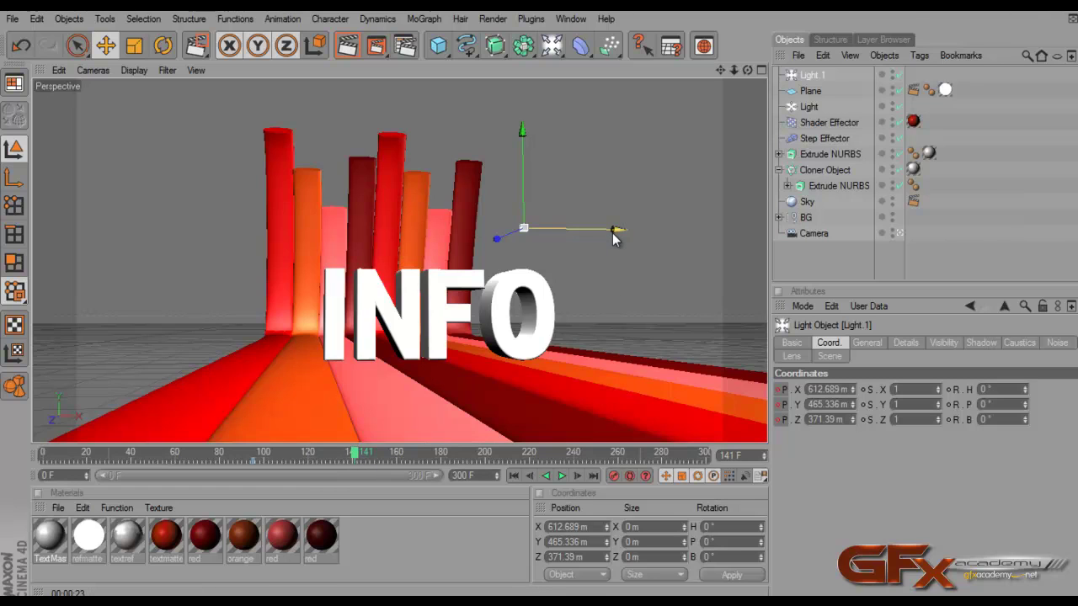
{"action": "left_click_drag", "start_coordinate": [614, 232], "coordinate": [540, 306]}
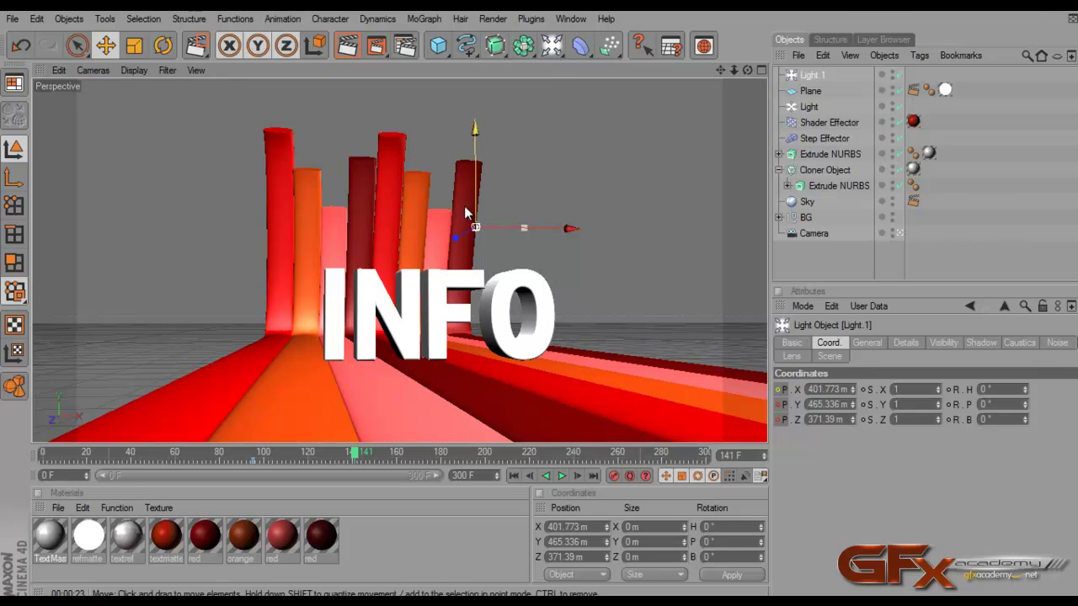
{"action": "left_click_drag", "start_coordinate": [474, 210], "coordinate": [540, 305]}
{"action": "left_click_drag", "start_coordinate": [524, 207], "coordinate": [539, 298]}
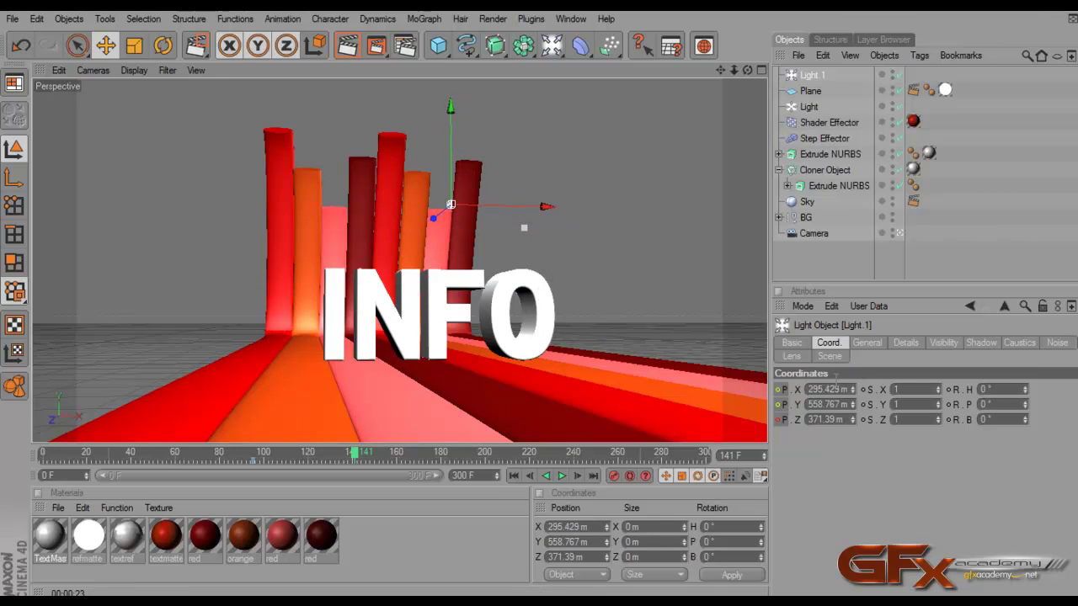
{"action": "left_click", "coordinate": [779, 404], "text": "ctrl"}
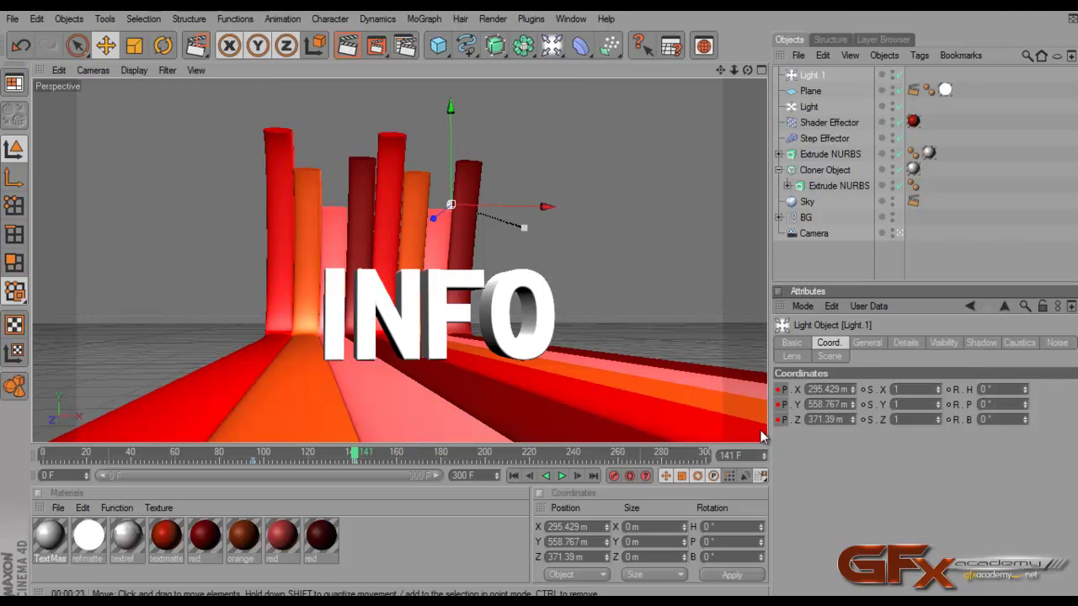
Step: Play the animation from about frame 93 to check the light's movement
{"action": "left_click_drag", "start_coordinate": [354, 455], "coordinate": [246, 455]}
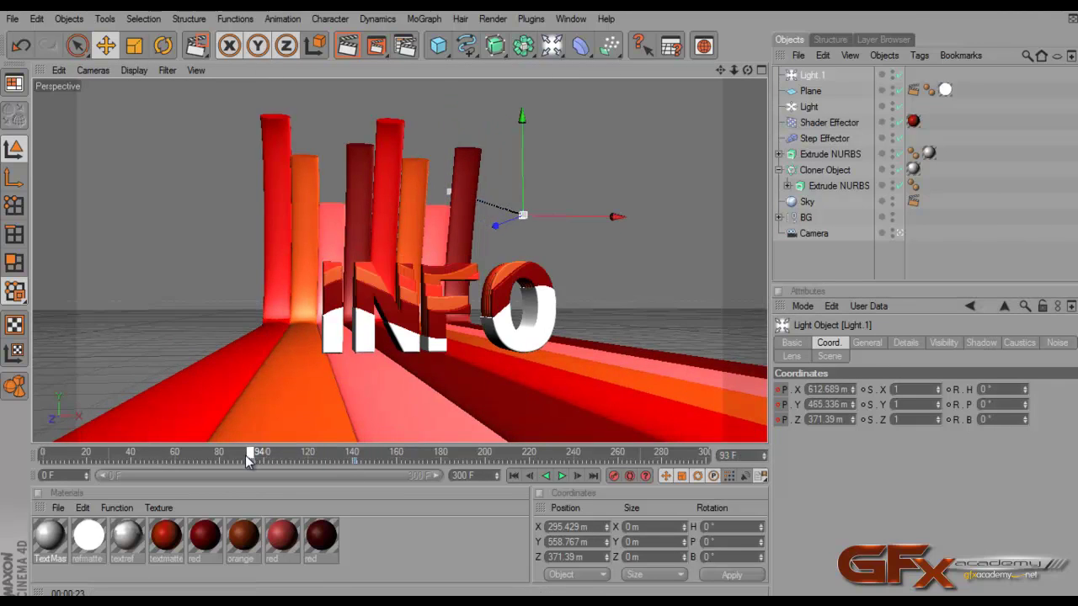
{"action": "left_click", "coordinate": [561, 476]}
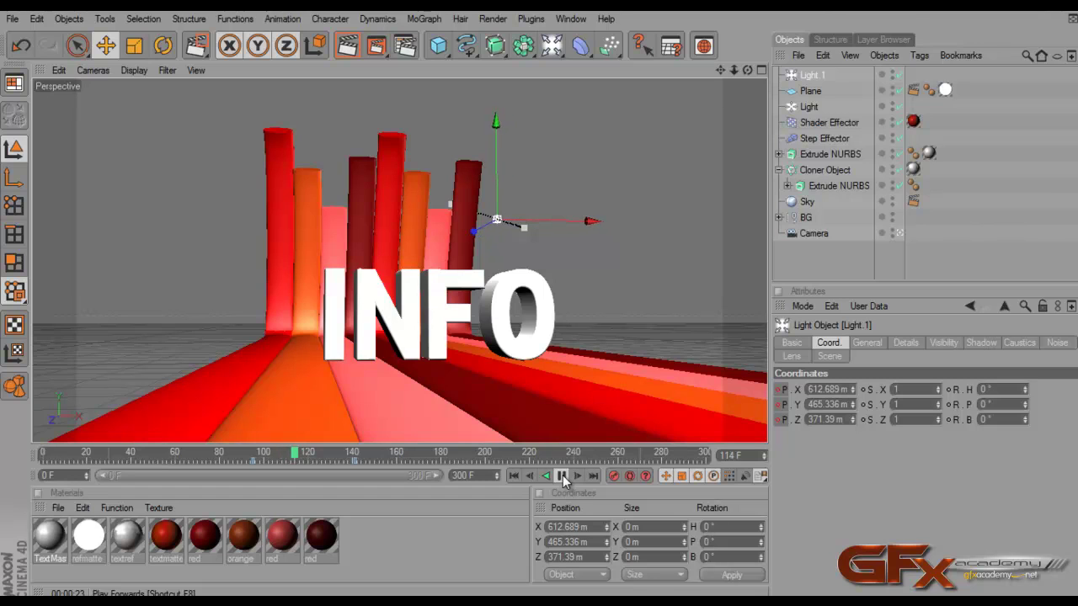
{"action": "left_click", "coordinate": [563, 477]}
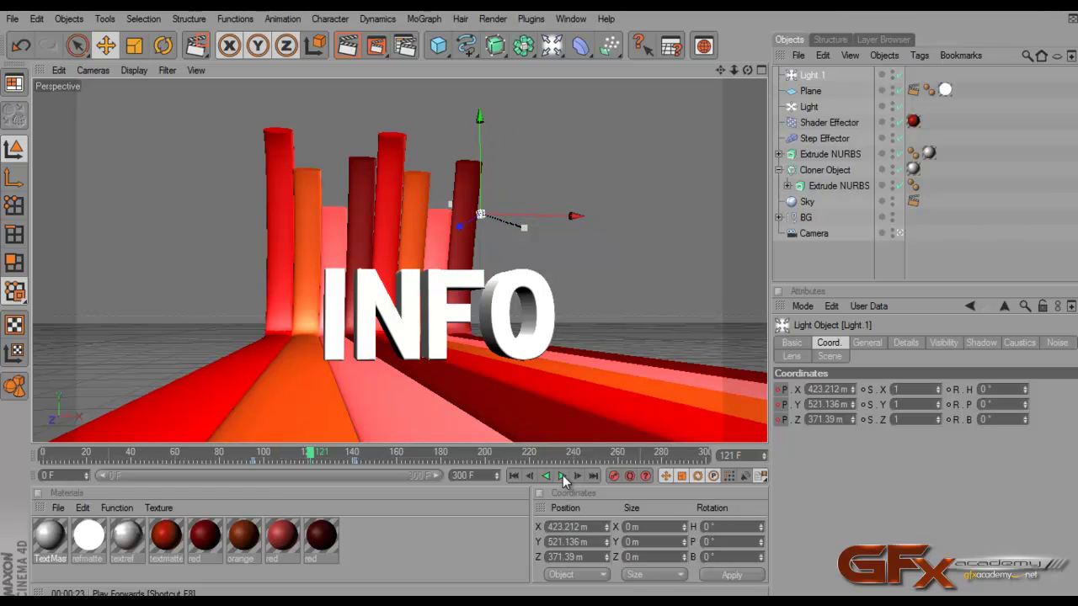
{"action": "left_click", "coordinate": [563, 477]}
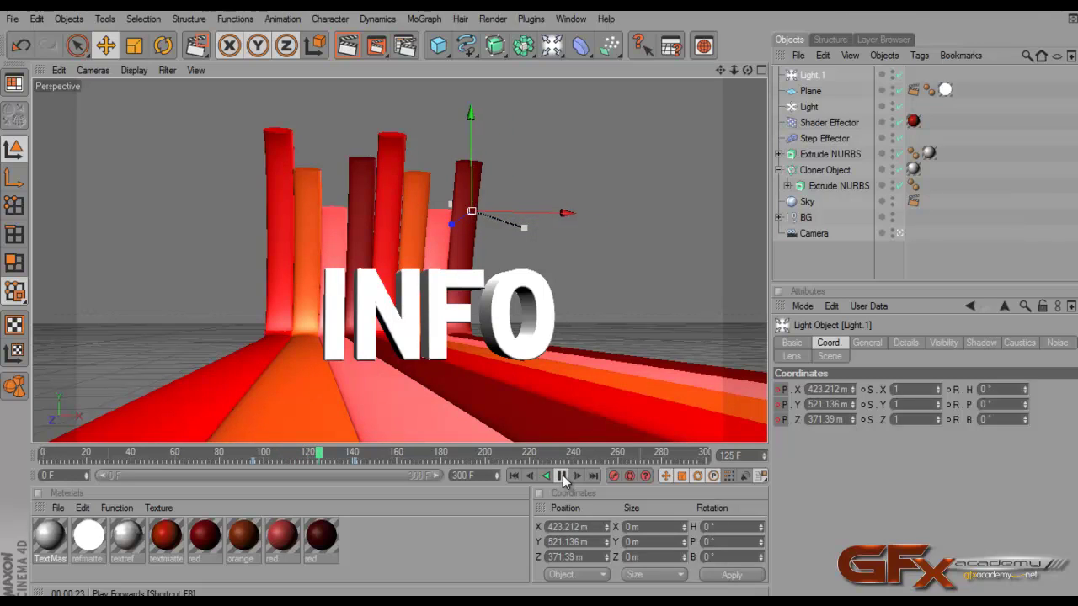
{"action": "left_click", "coordinate": [562, 477]}
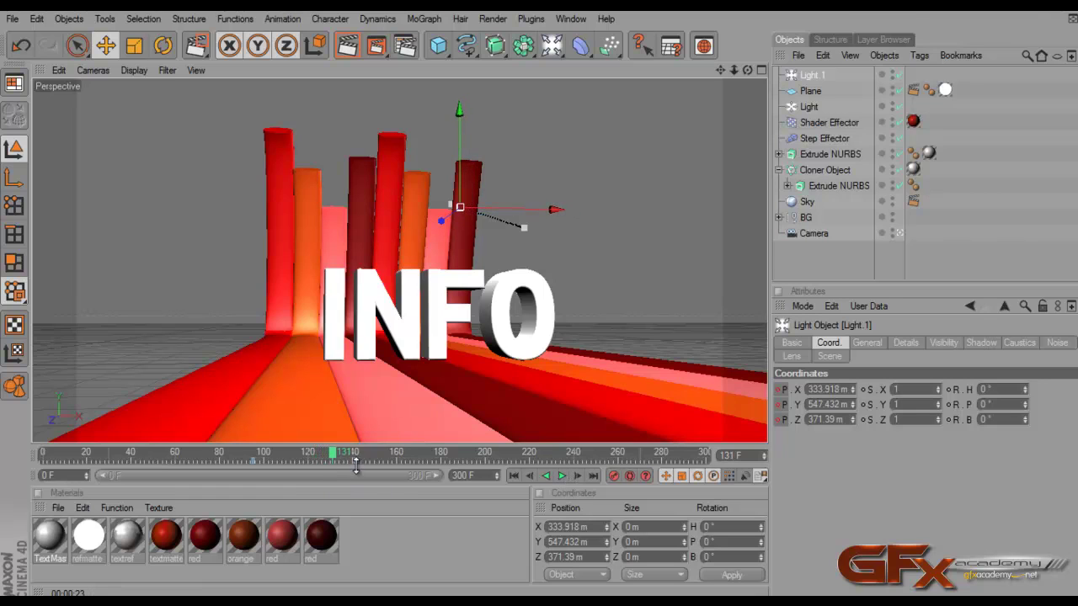
Step: Shift the light's end keyframe earlier to about frame 122 and play the animation from frame 90
{"action": "left_click_drag", "start_coordinate": [354, 460], "coordinate": [314, 471]}
{"action": "left_click", "coordinate": [246, 450]}
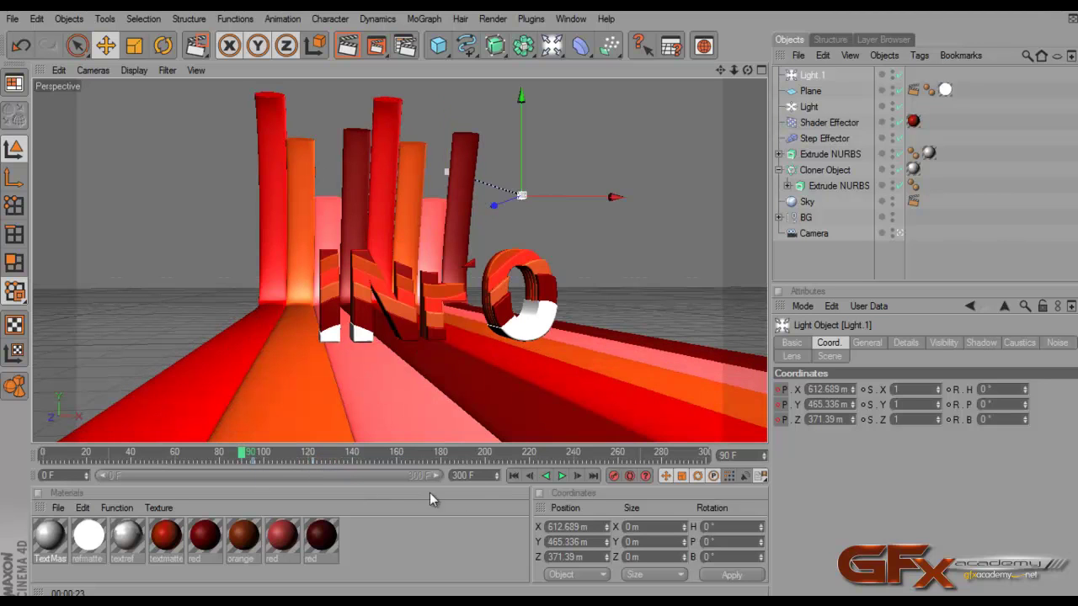
{"action": "left_click", "coordinate": [561, 476]}
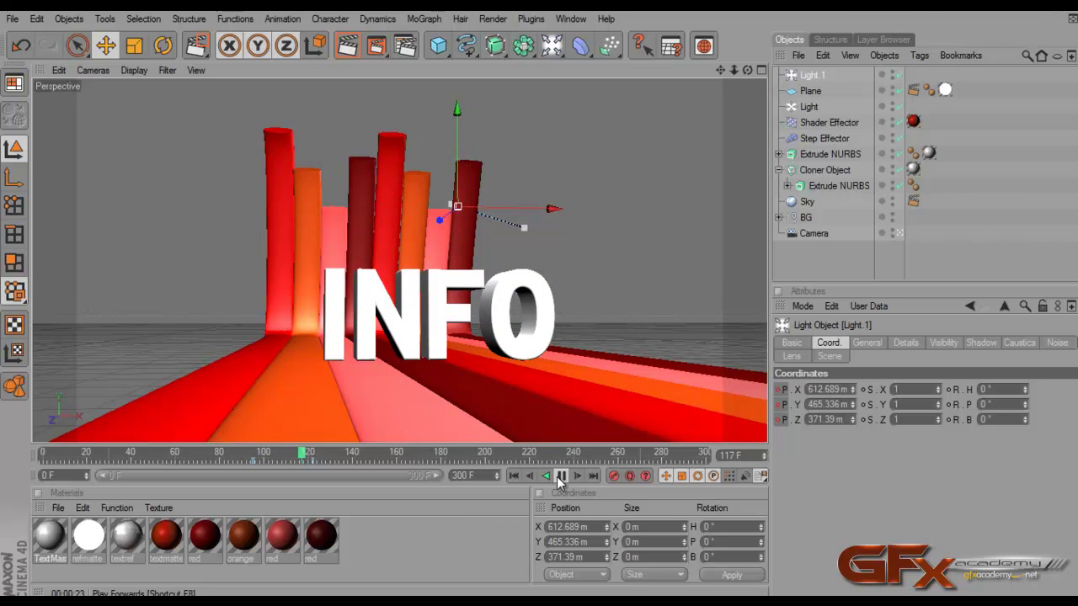
{"action": "left_click", "coordinate": [560, 477]}
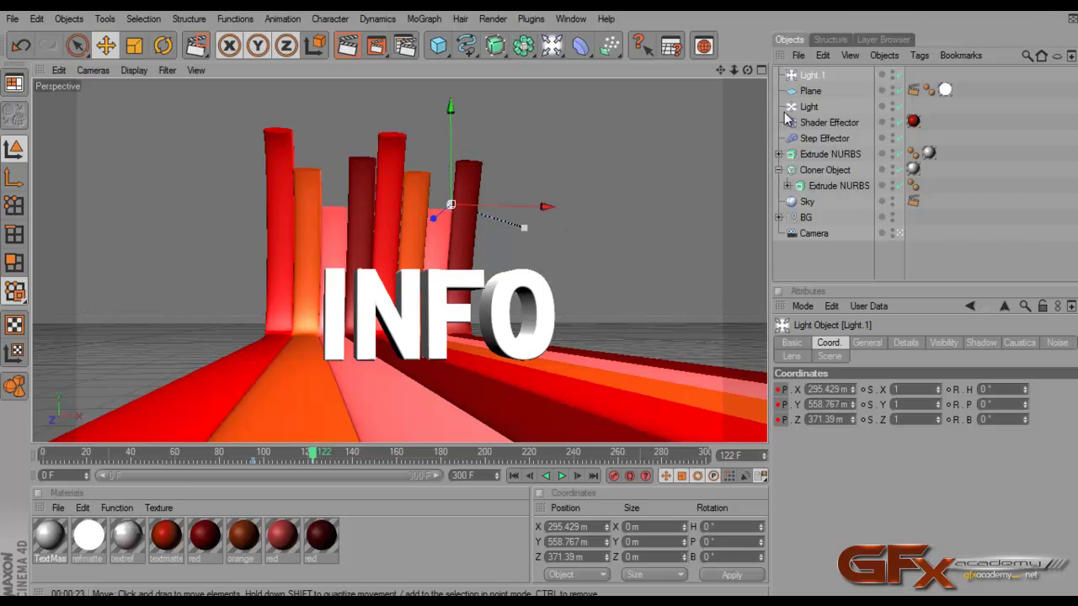
Step: Add an External Compositing tag to the top-level Light.1 object
{"action": "right_click", "coordinate": [810, 82]}
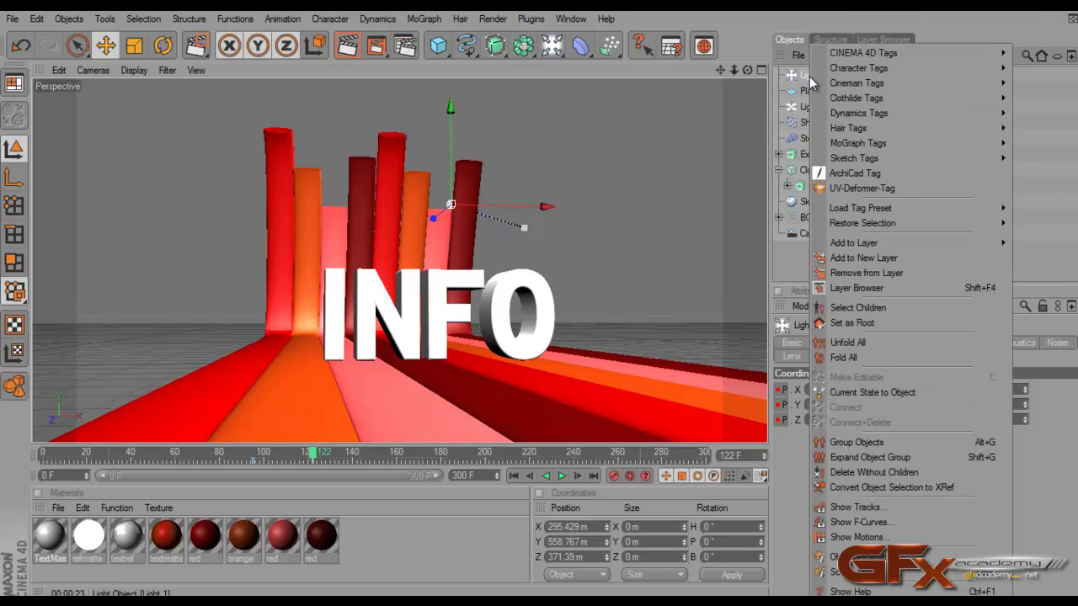
{"action": "mouse_move", "coordinate": [855, 53]}
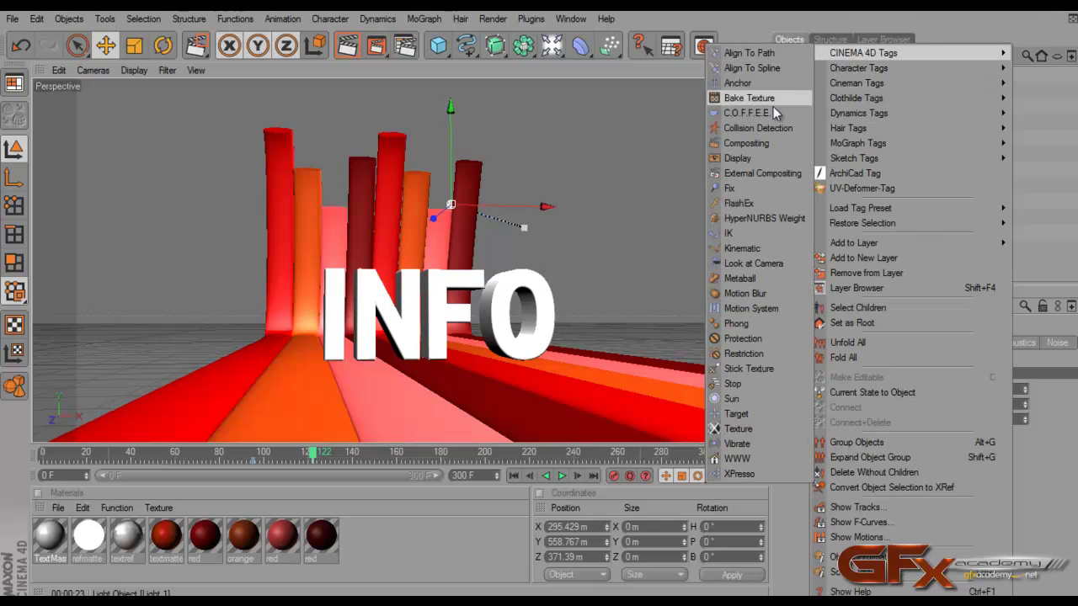
{"action": "left_click", "coordinate": [758, 174]}
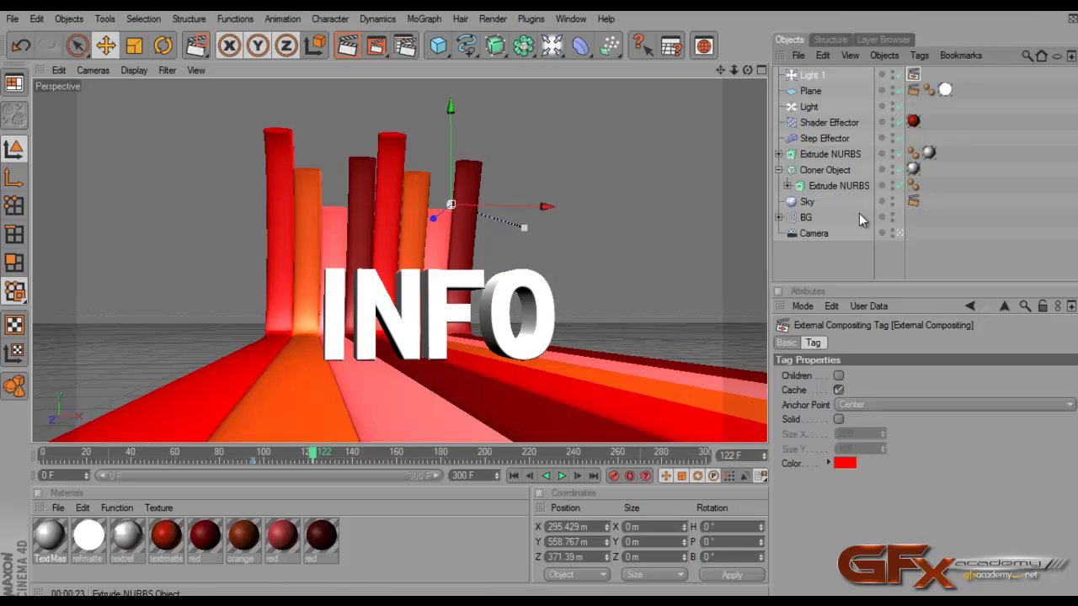
Step: Add a Compositing tag to the ribbons' Cloner Object inside the BG group
{"action": "left_click", "coordinate": [812, 171]}
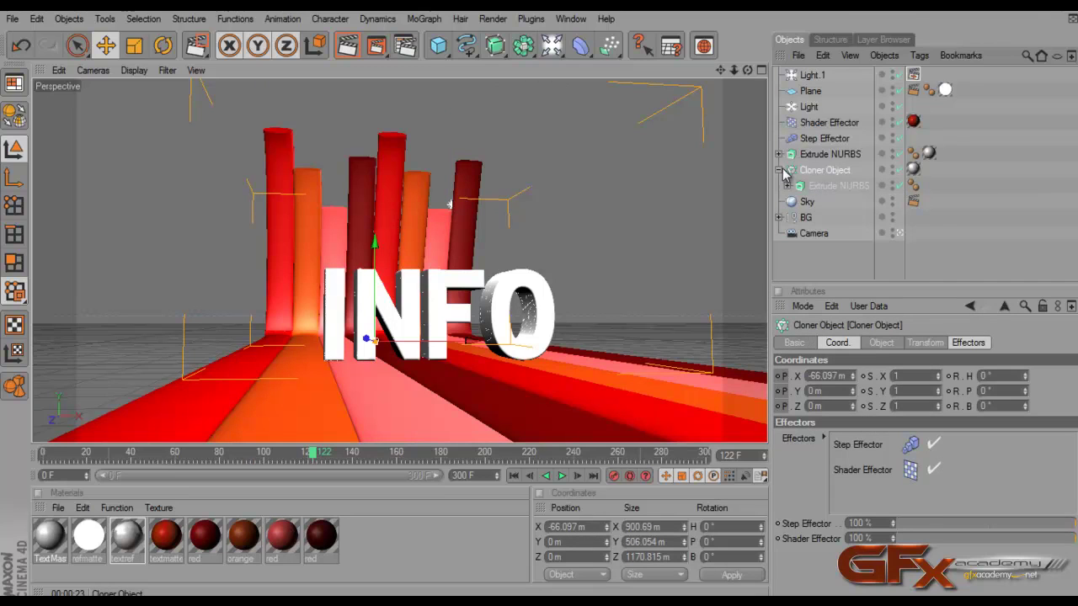
{"action": "left_click", "coordinate": [779, 170]}
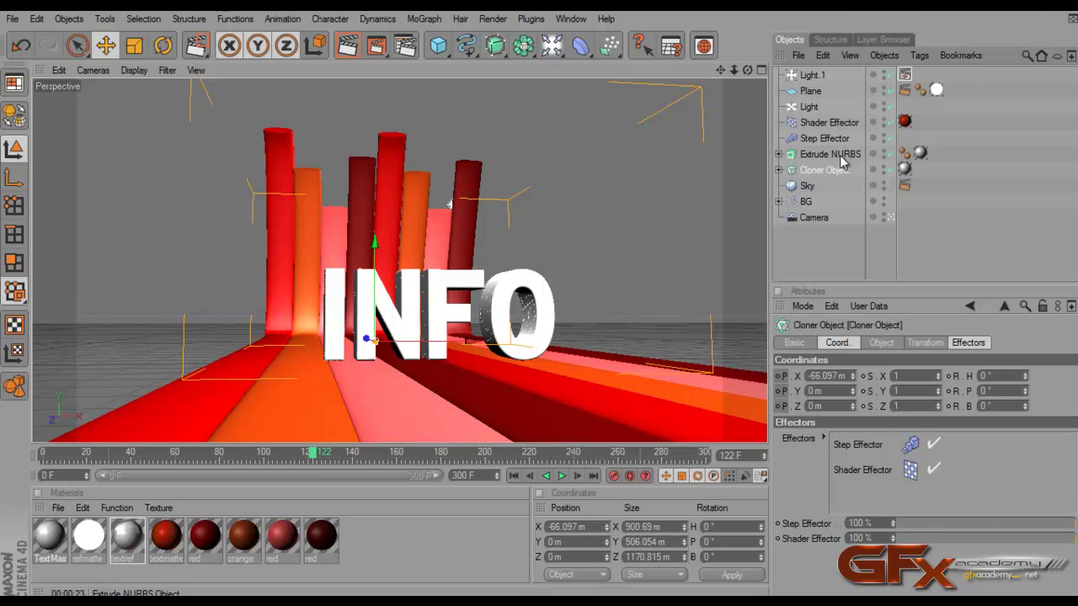
{"action": "left_click", "coordinate": [799, 202]}
{"action": "left_click", "coordinate": [779, 202]}
{"action": "left_click", "coordinate": [833, 249]}
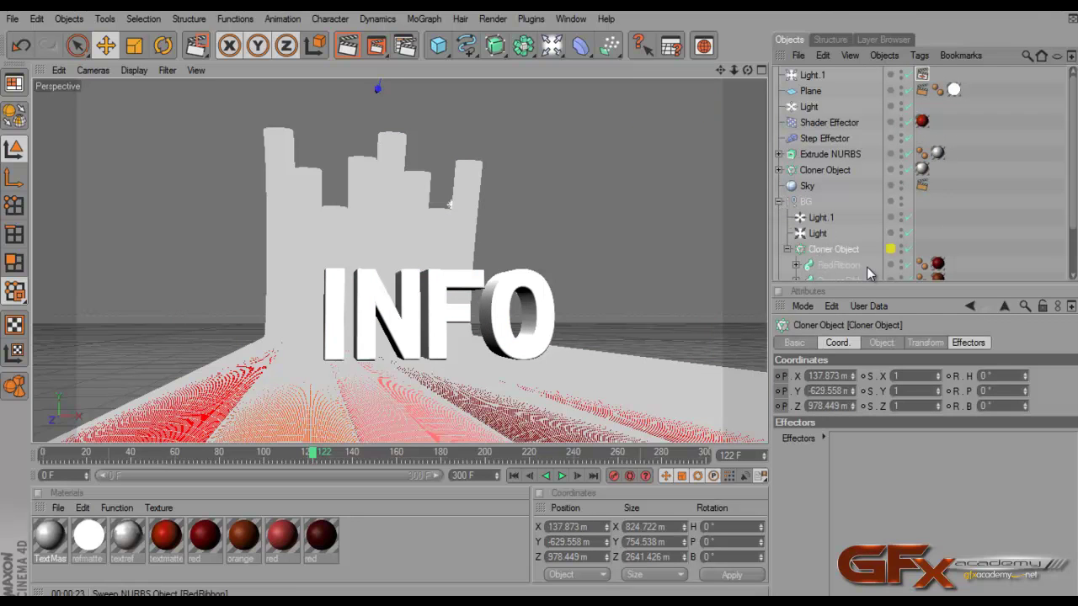
{"action": "scroll", "coordinate": [863, 261], "scroll_direction": "down", "scroll_amount": 1}
{"action": "left_click", "coordinate": [787, 206]}
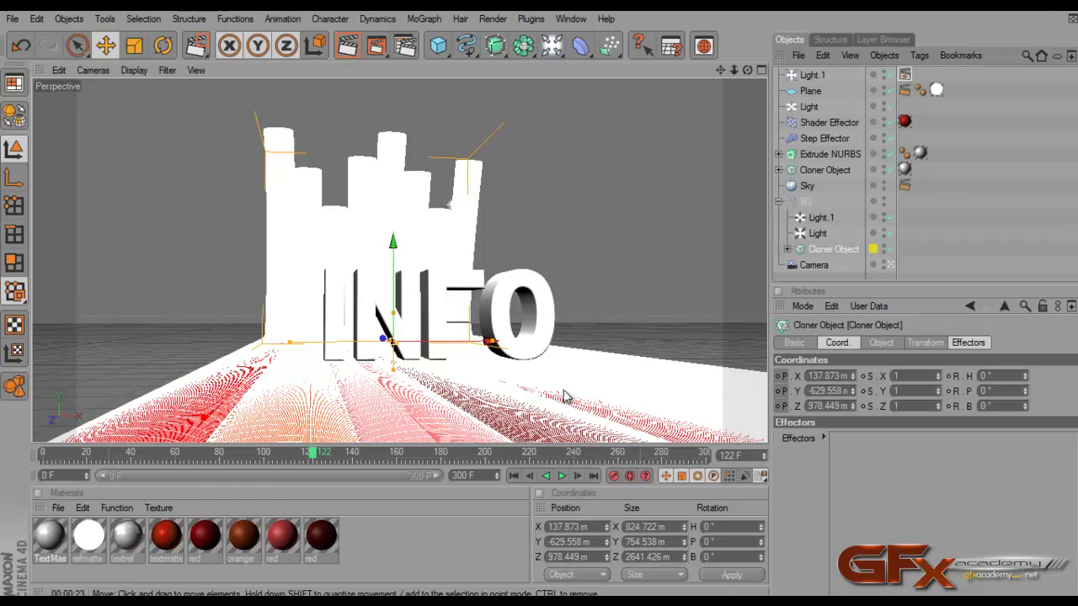
{"action": "right_click", "coordinate": [825, 259]}
{"action": "mouse_move", "coordinate": [892, 52]}
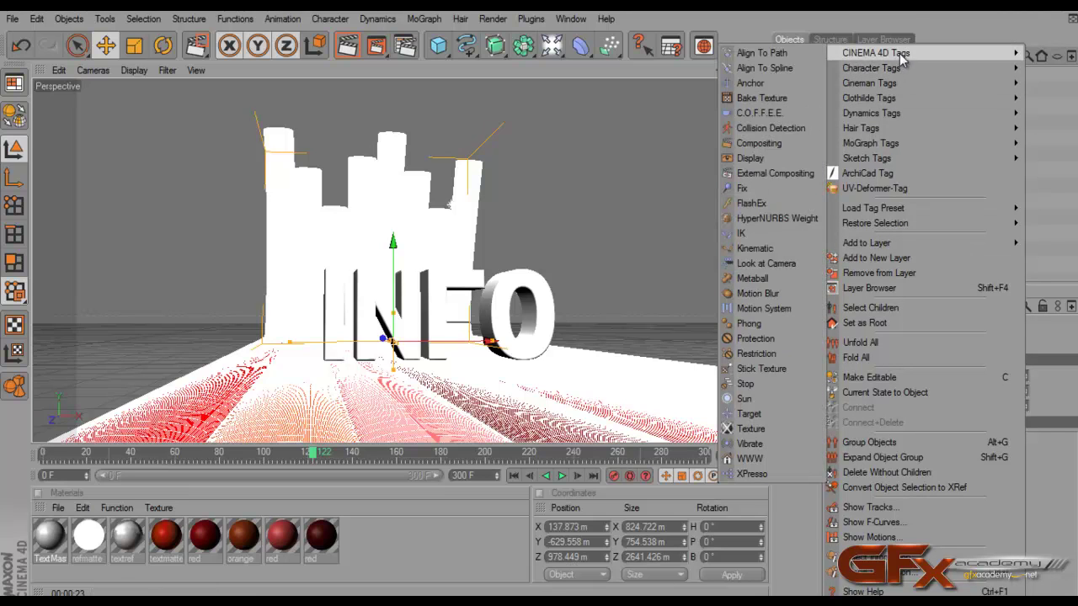
{"action": "left_click", "coordinate": [777, 144]}
Step: Enable object buffer 1 in the Compositing tag of the BG group's Cloner Object
{"action": "left_click", "coordinate": [1019, 342]}
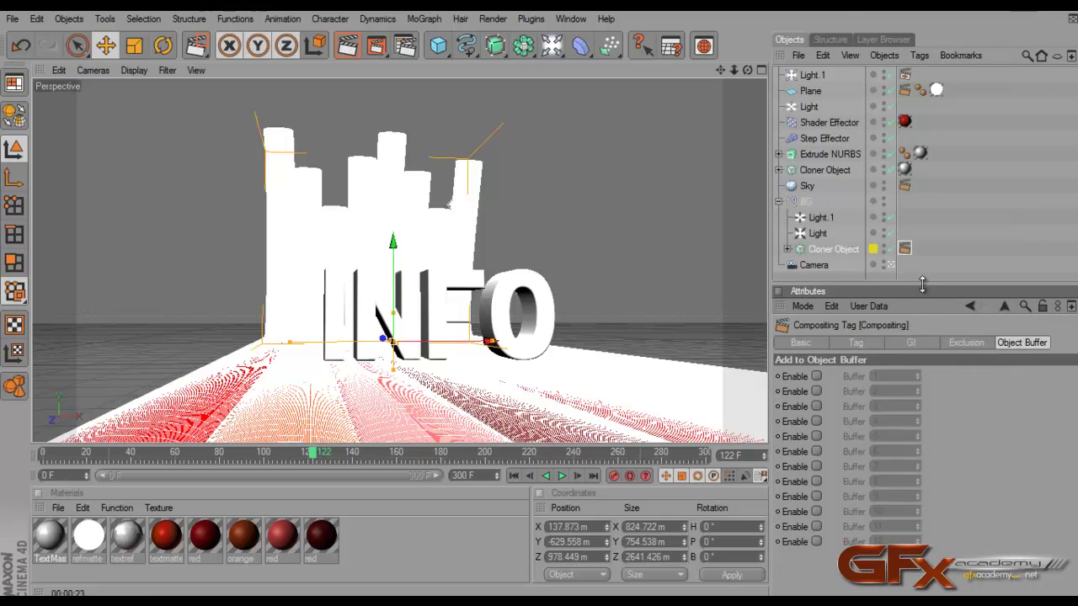
{"action": "left_click_drag", "start_coordinate": [924, 285], "coordinate": [912, 216]}
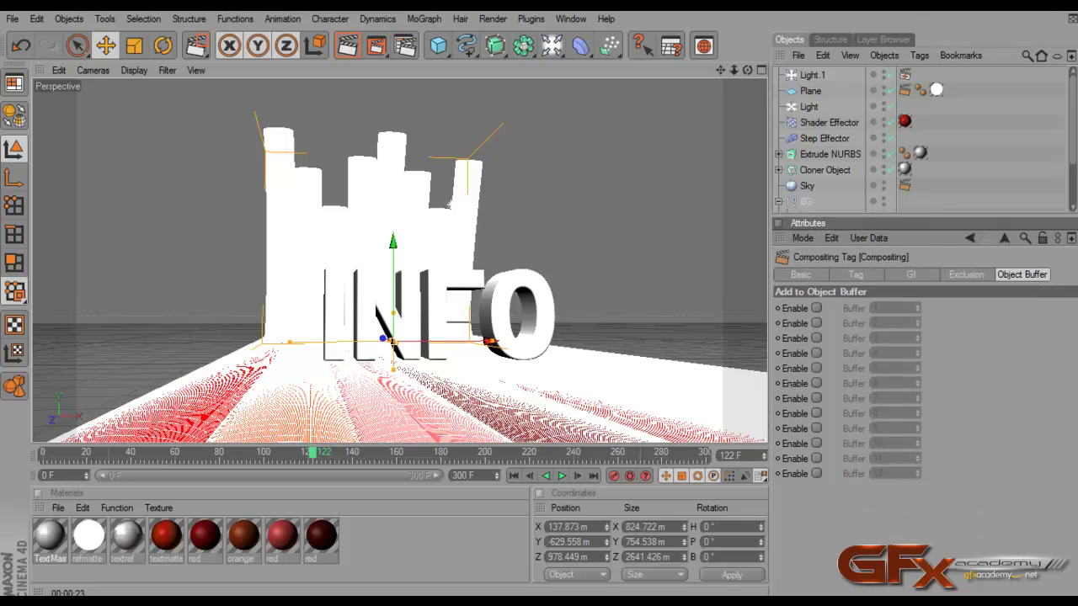
{"action": "left_click", "coordinate": [815, 308]}
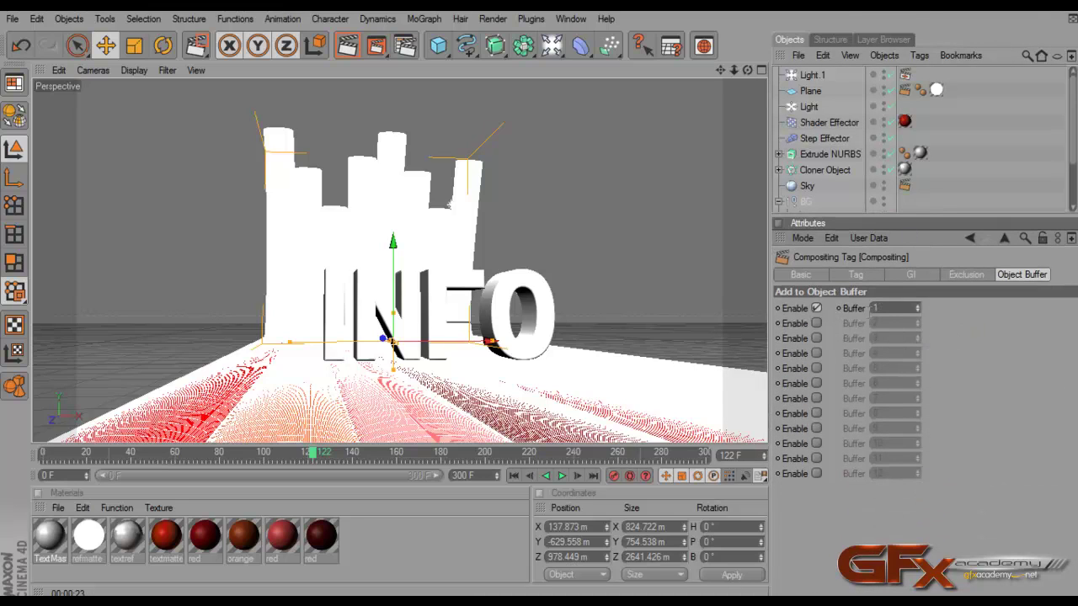
{"action": "left_click", "coordinate": [874, 308]}
{"action": "left_click_drag", "start_coordinate": [877, 220], "coordinate": [876, 291]}
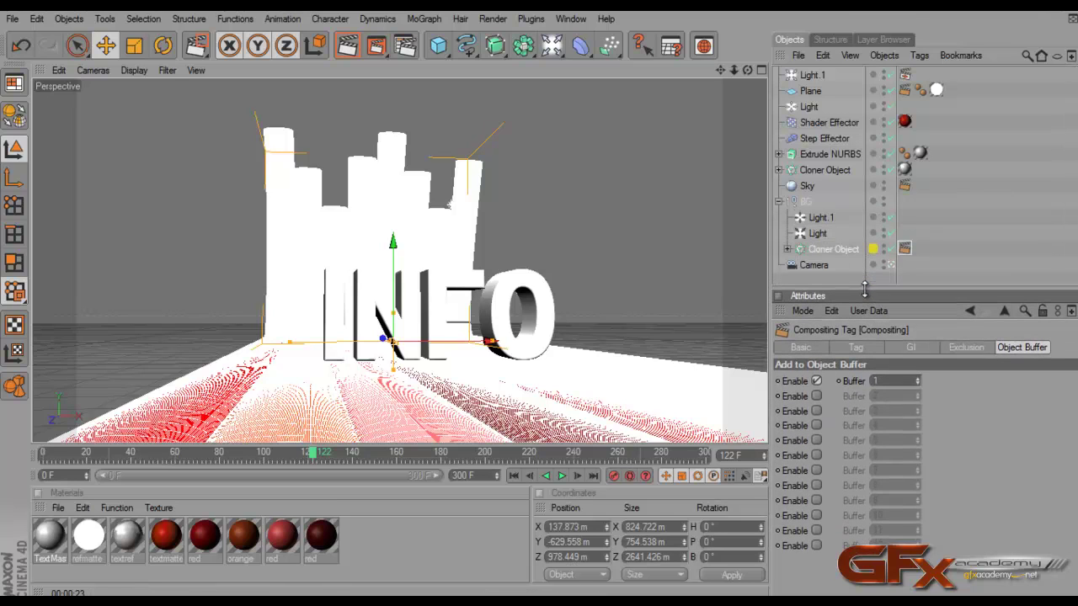
Step: Add a Compositing tag to the top-level Cloner Object and enable object buffer 2 in it
{"action": "left_click", "coordinate": [821, 170]}
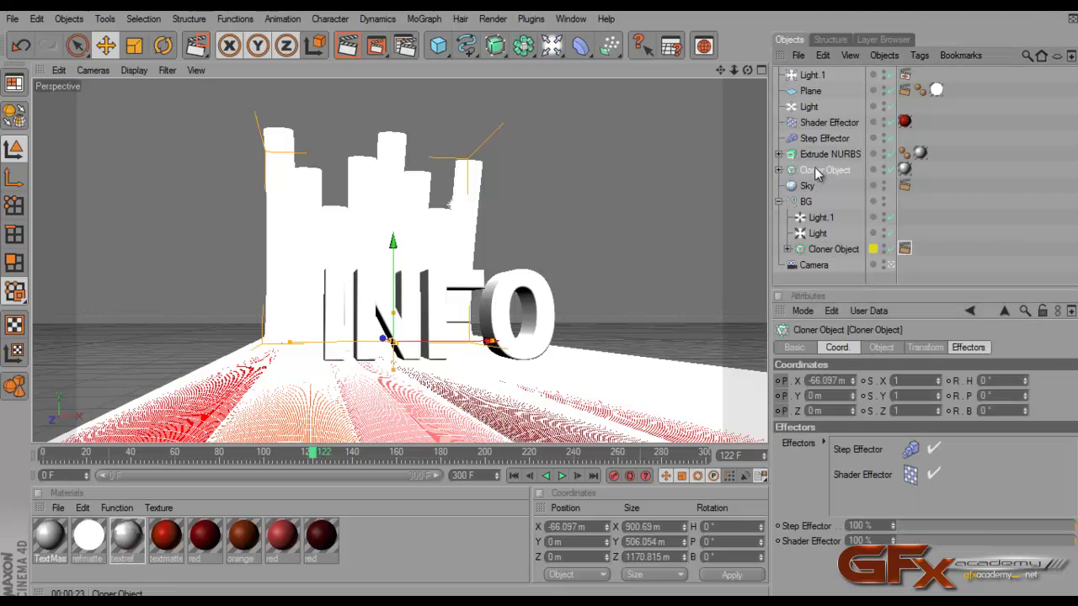
{"action": "right_click", "coordinate": [846, 186]}
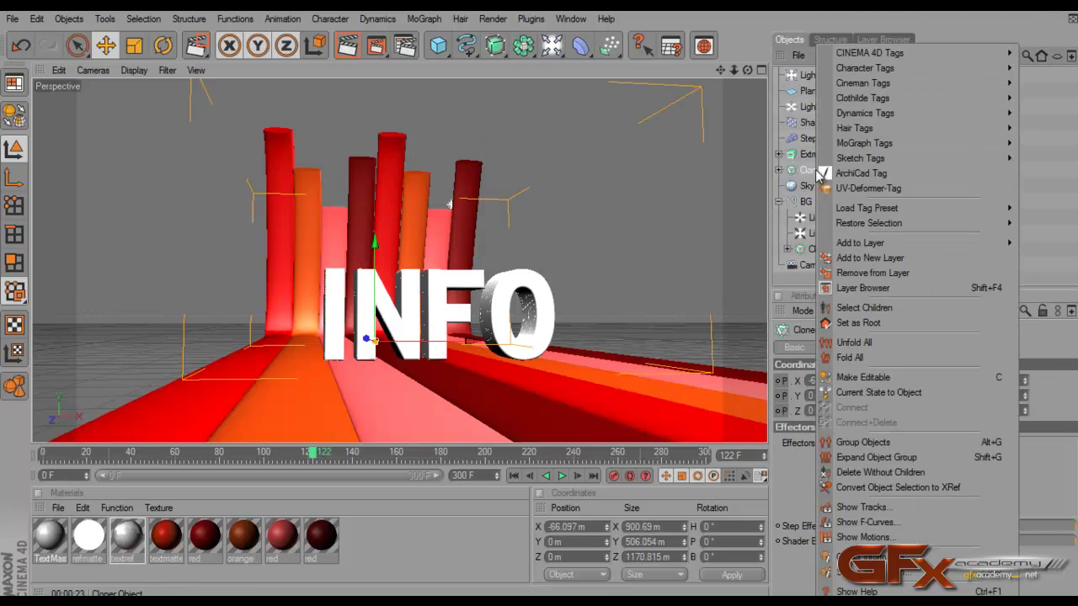
{"action": "mouse_move", "coordinate": [876, 53]}
{"action": "left_click", "coordinate": [767, 143]}
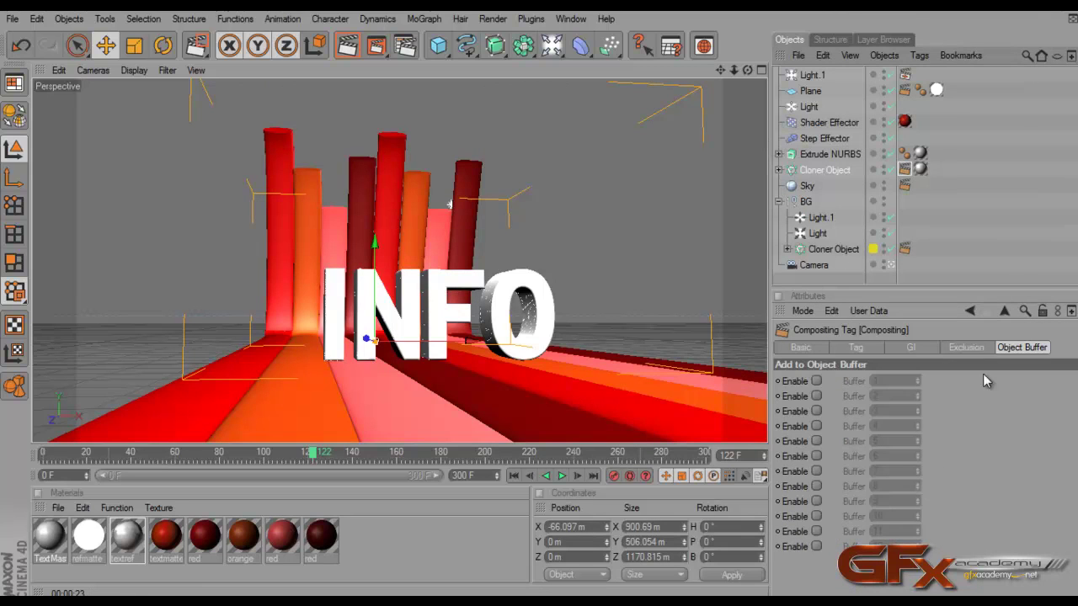
{"action": "left_click", "coordinate": [816, 396]}
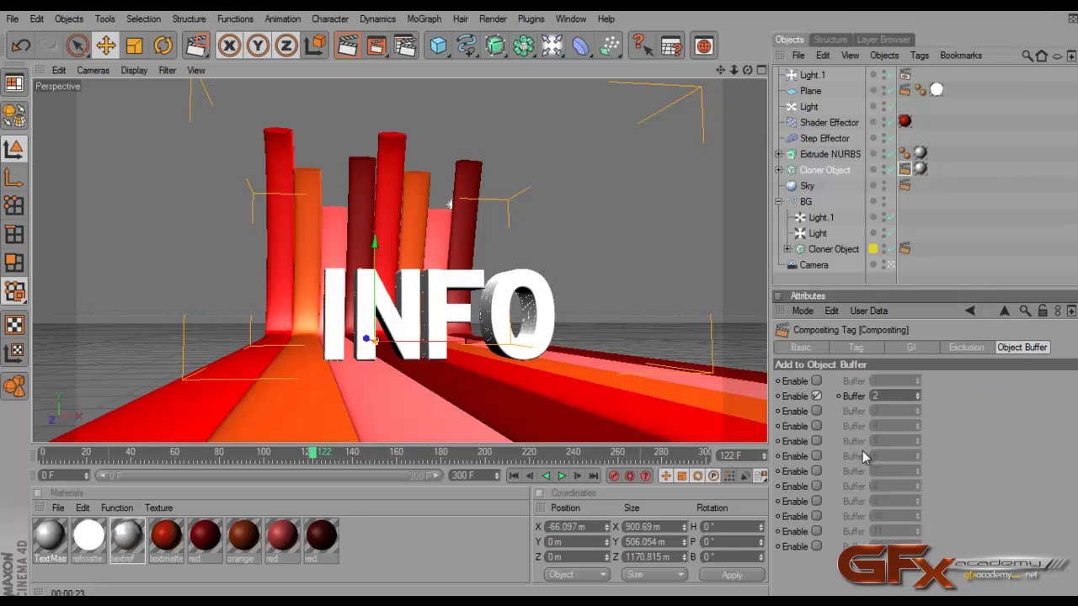
{"action": "left_click", "coordinate": [1002, 271]}
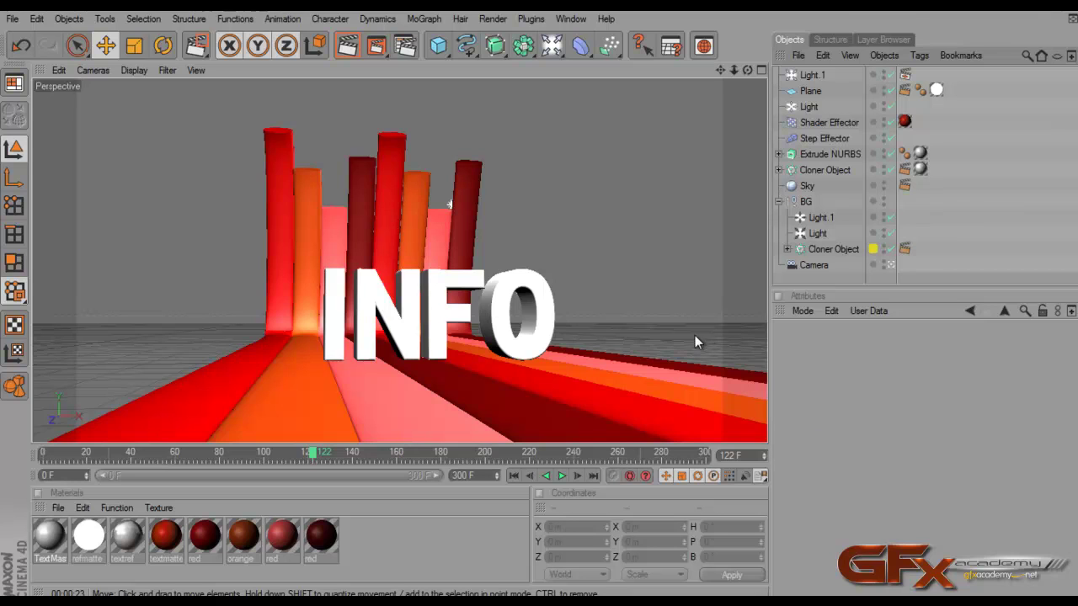
Step: Set the render output resolution to 100 DPI and the frame range to All Frames
{"action": "left_click", "coordinate": [405, 45]}
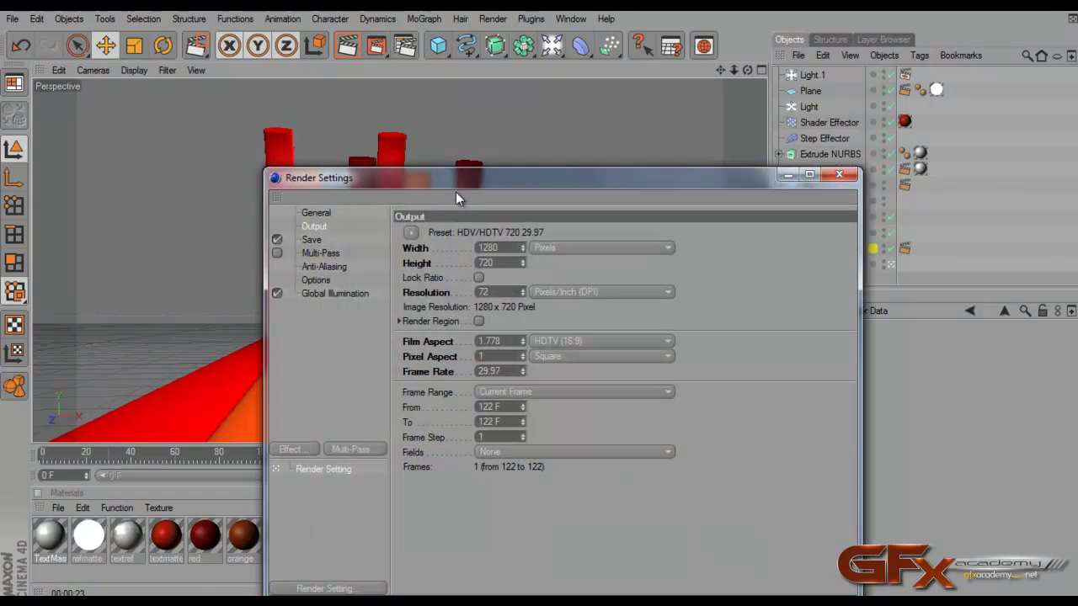
{"action": "left_click_drag", "start_coordinate": [455, 181], "coordinate": [389, 95]}
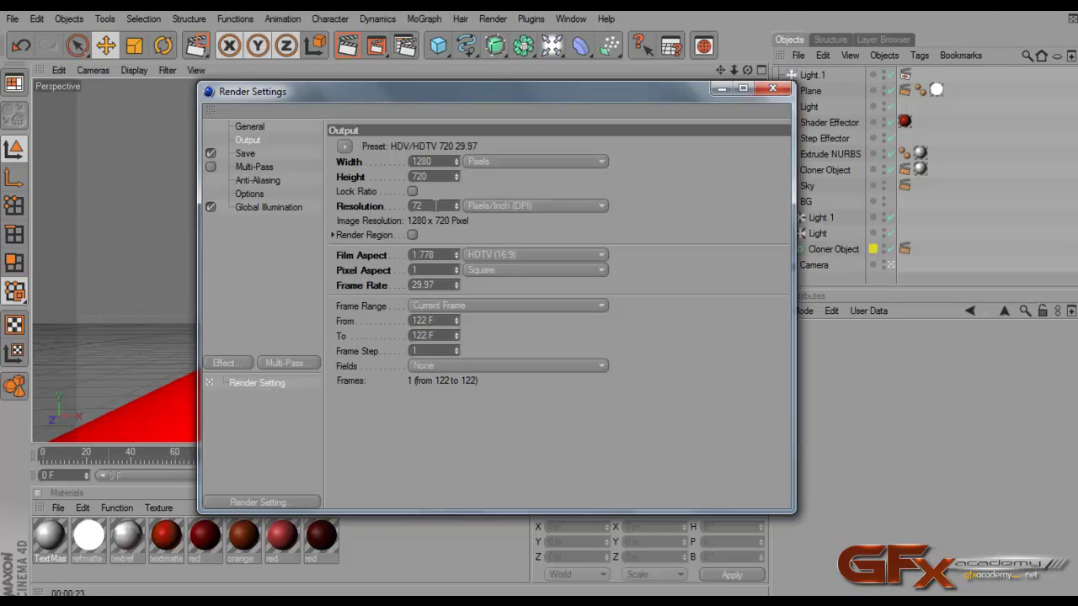
{"action": "type", "text": "100"}
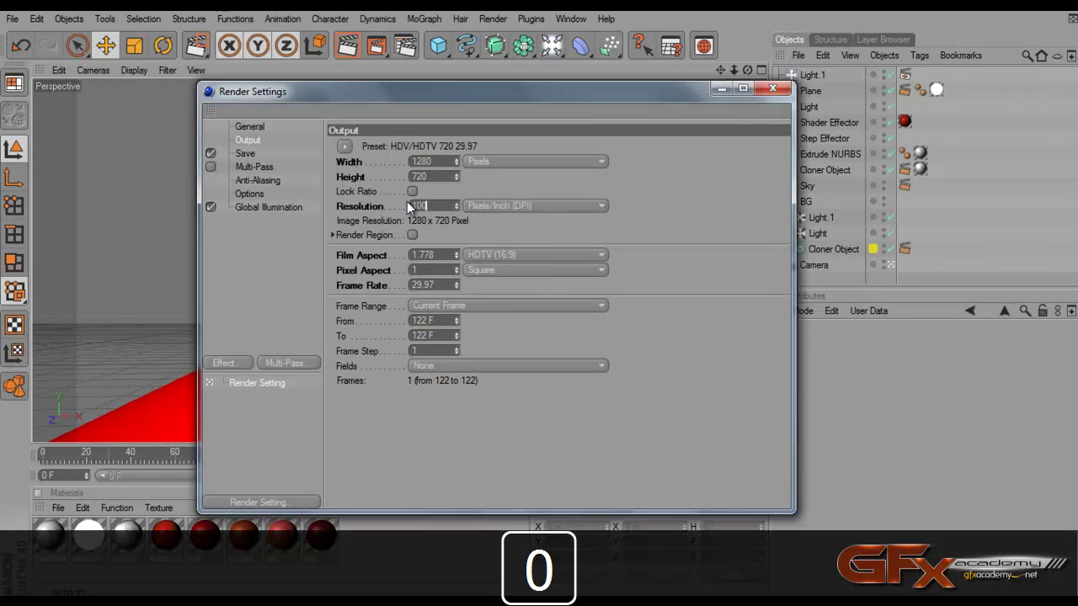
{"action": "left_click", "coordinate": [432, 305]}
{"action": "left_click", "coordinate": [448, 351]}
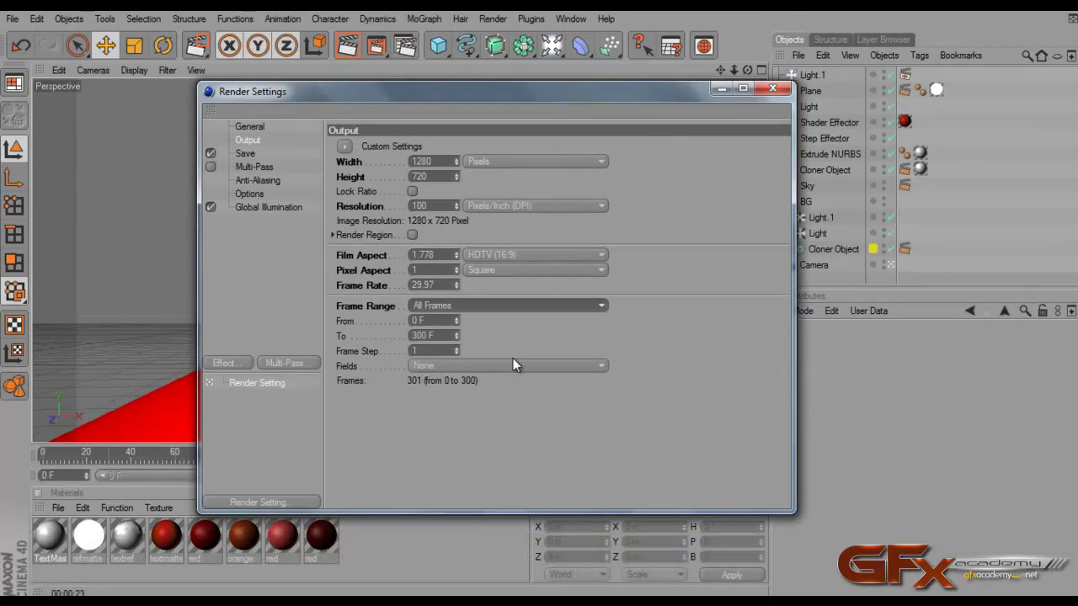
Step: Enable Multi-Pass rendering in the render settings
{"action": "left_click", "coordinate": [247, 153]}
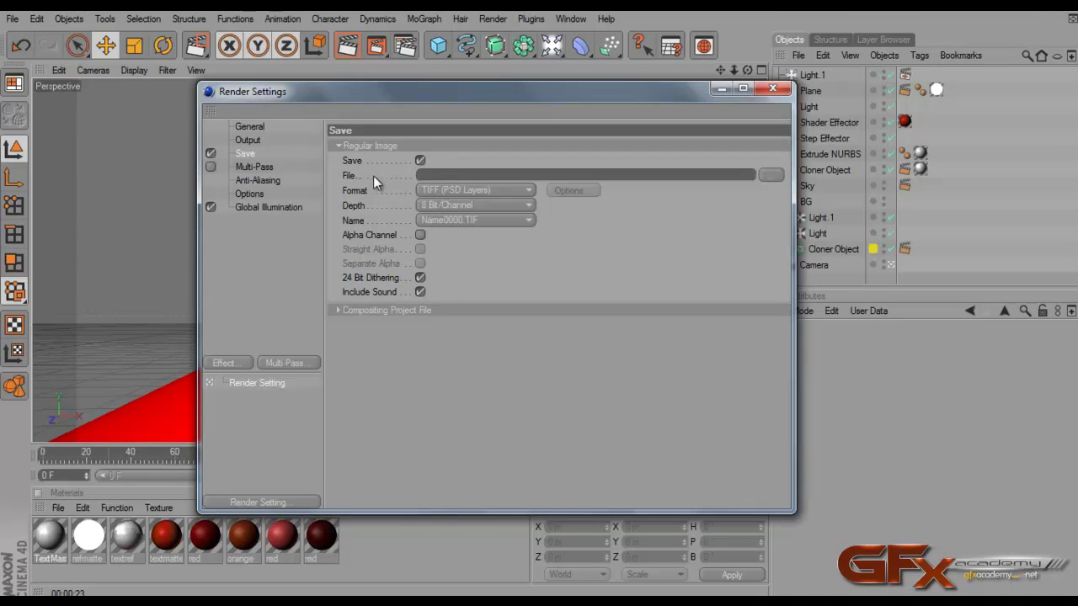
{"action": "left_click", "coordinate": [258, 168]}
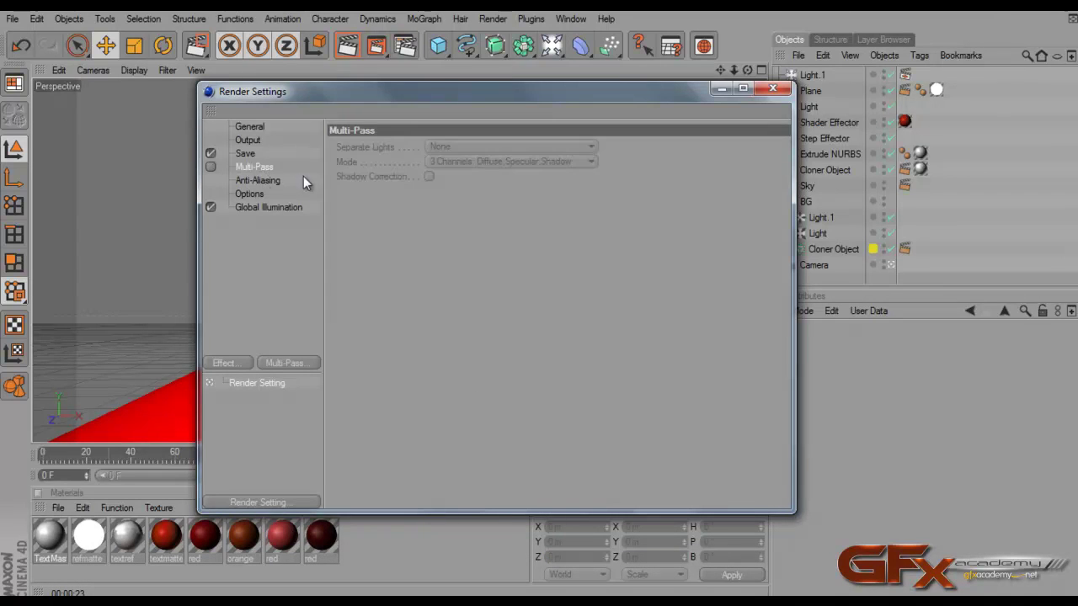
{"action": "left_click_drag", "start_coordinate": [412, 103], "coordinate": [583, 115]}
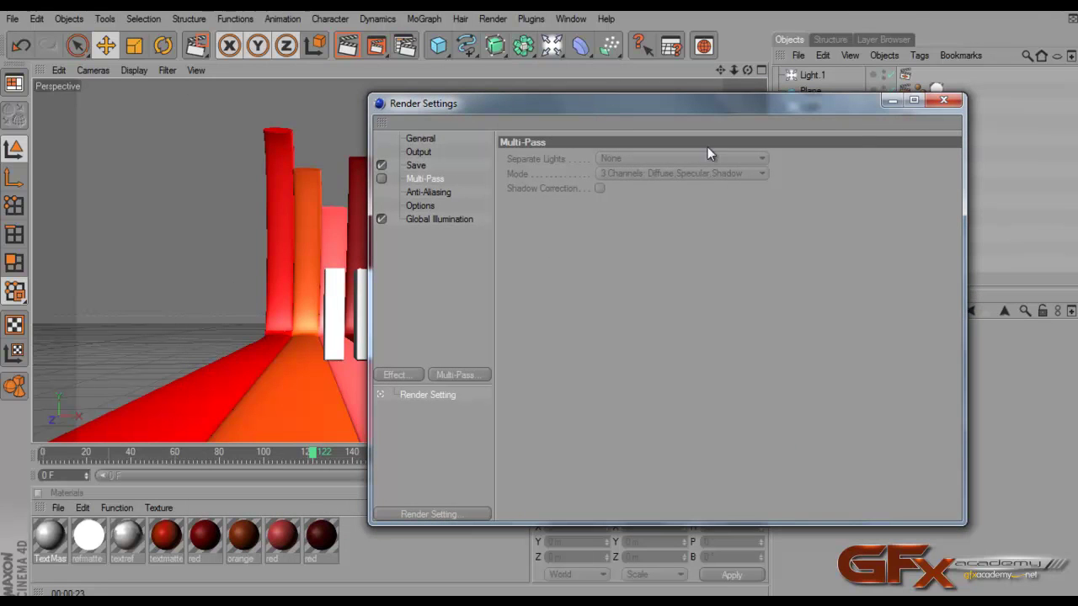
{"action": "left_click", "coordinate": [381, 180]}
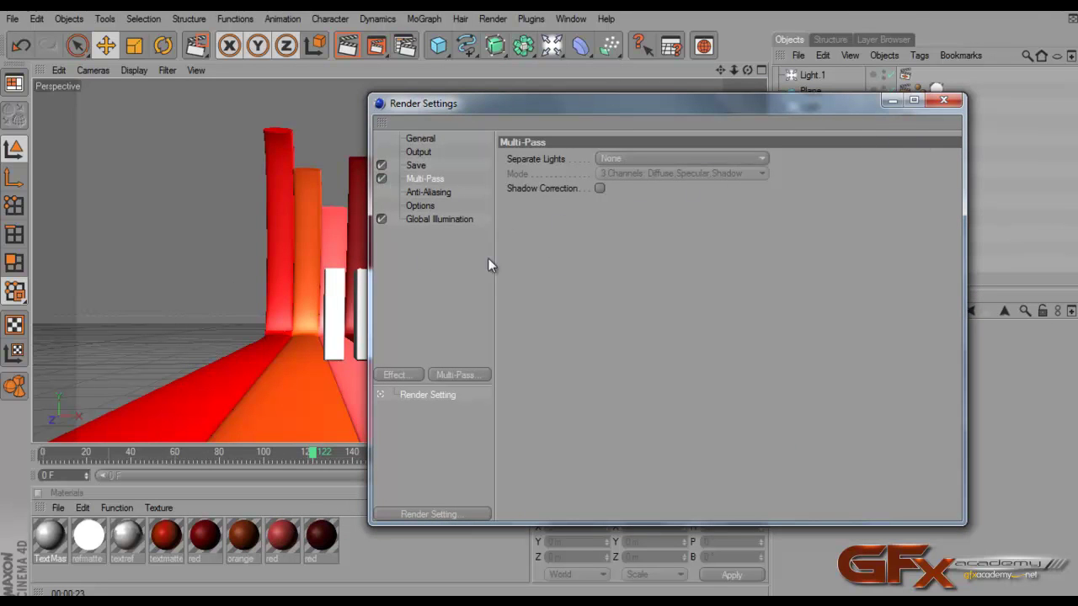
Step: Add an Object Buffer pass to the multi-pass output and rename it LightFlare
{"action": "left_click", "coordinate": [466, 375]}
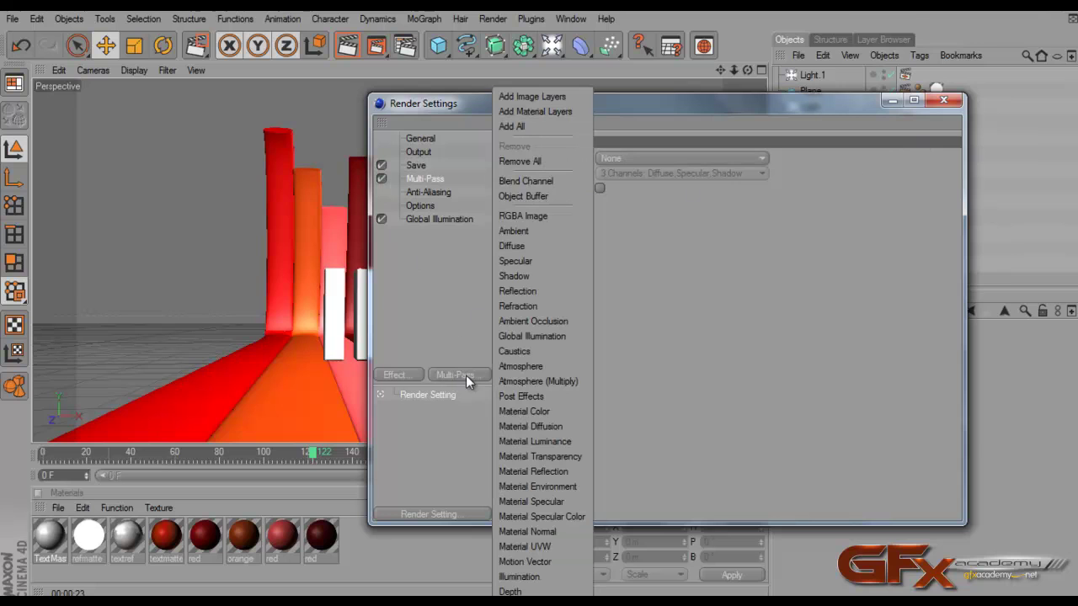
{"action": "left_click", "coordinate": [538, 195]}
{"action": "double_click", "coordinate": [445, 193]}
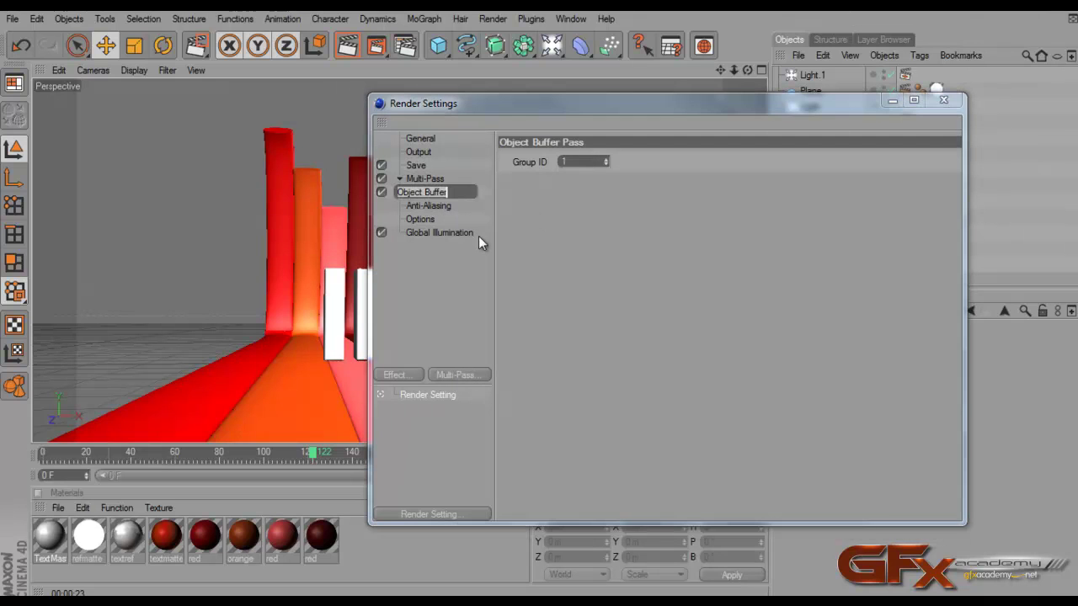
{"action": "key", "text": "Caps_Lock"}
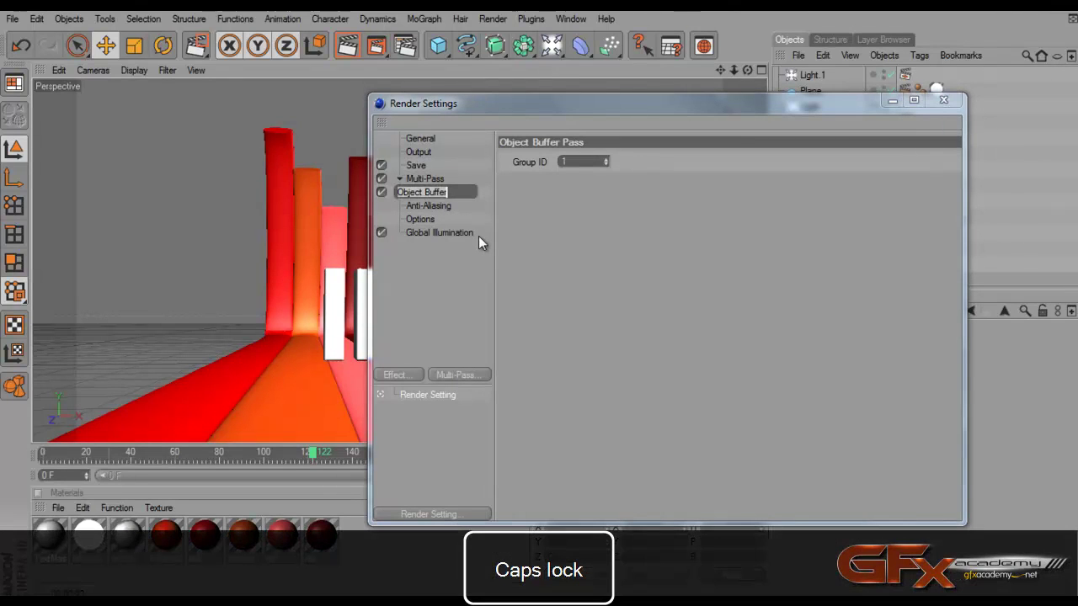
{"action": "key", "text": "BackSpace"}
{"action": "type", "text": "LightFlare"}
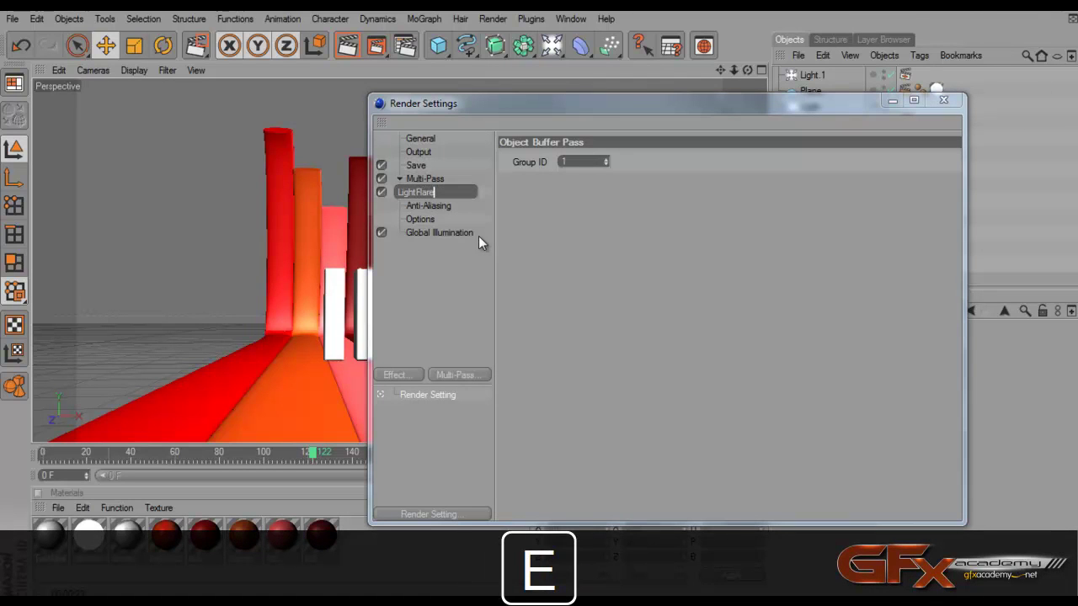
{"action": "key", "text": "Return"}
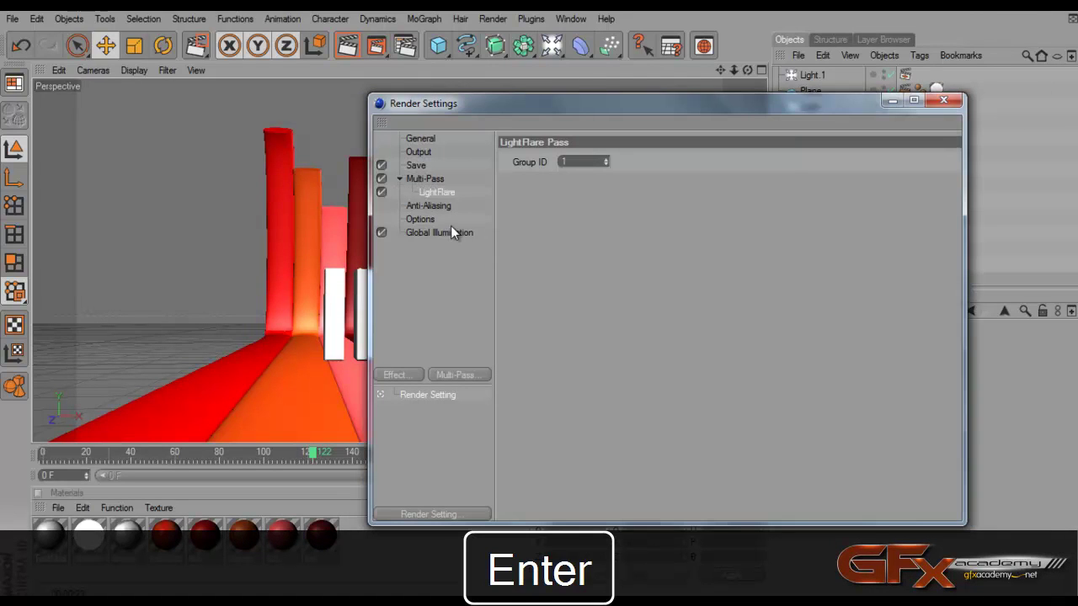
Step: Add a second Object Buffer pass to the multi-pass output and rename it Ribbons
{"action": "left_click", "coordinate": [460, 376]}
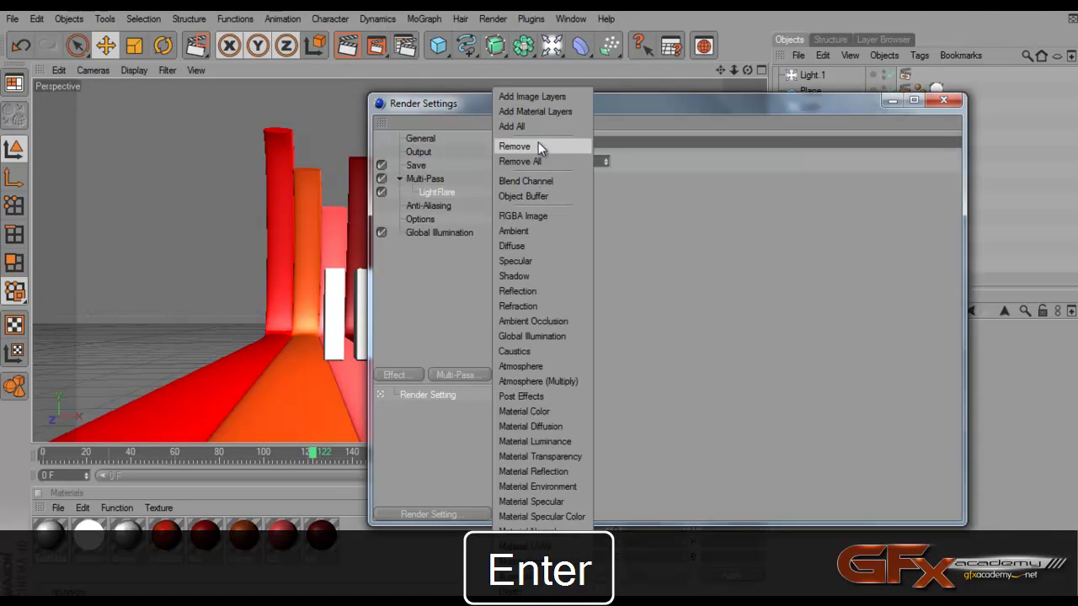
{"action": "left_click", "coordinate": [522, 195]}
{"action": "double_click", "coordinate": [443, 205]}
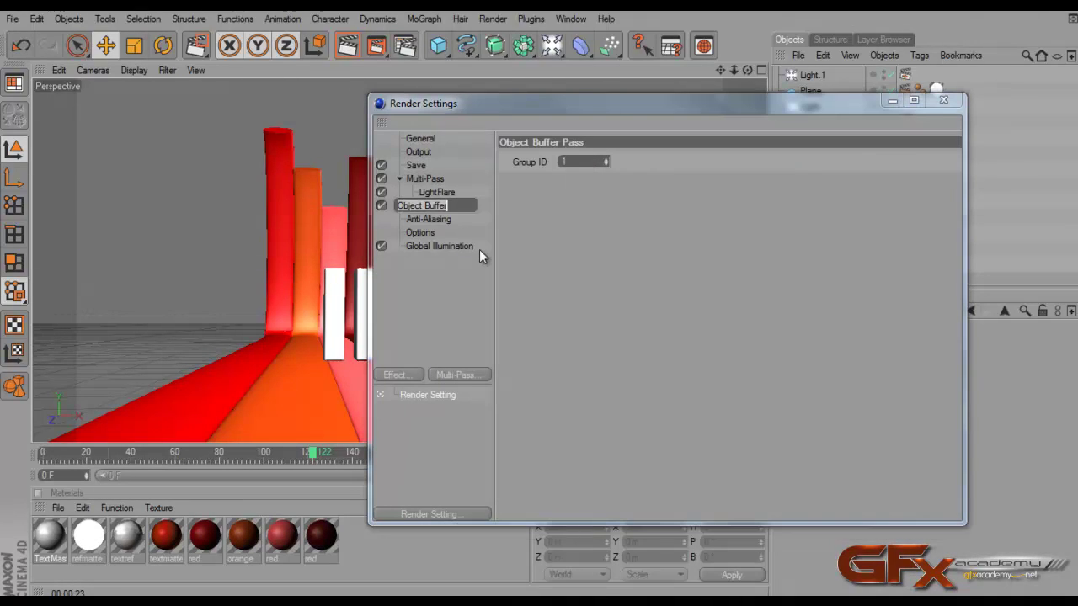
{"action": "key", "text": "Caps_Lock"}
{"action": "type", "text": "Fibbon"}
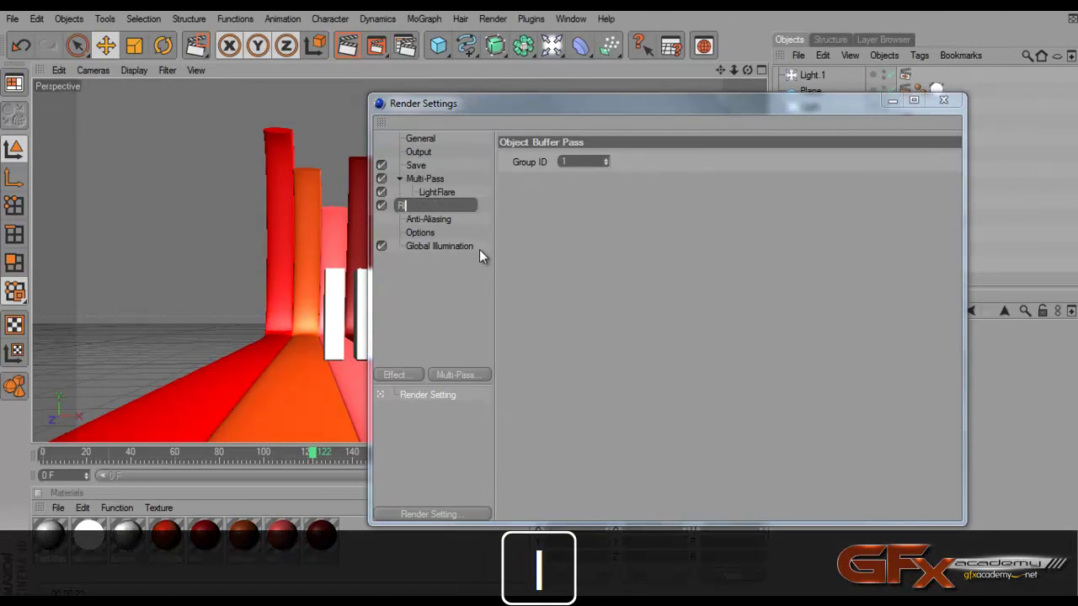
{"action": "type", "text": "s"}
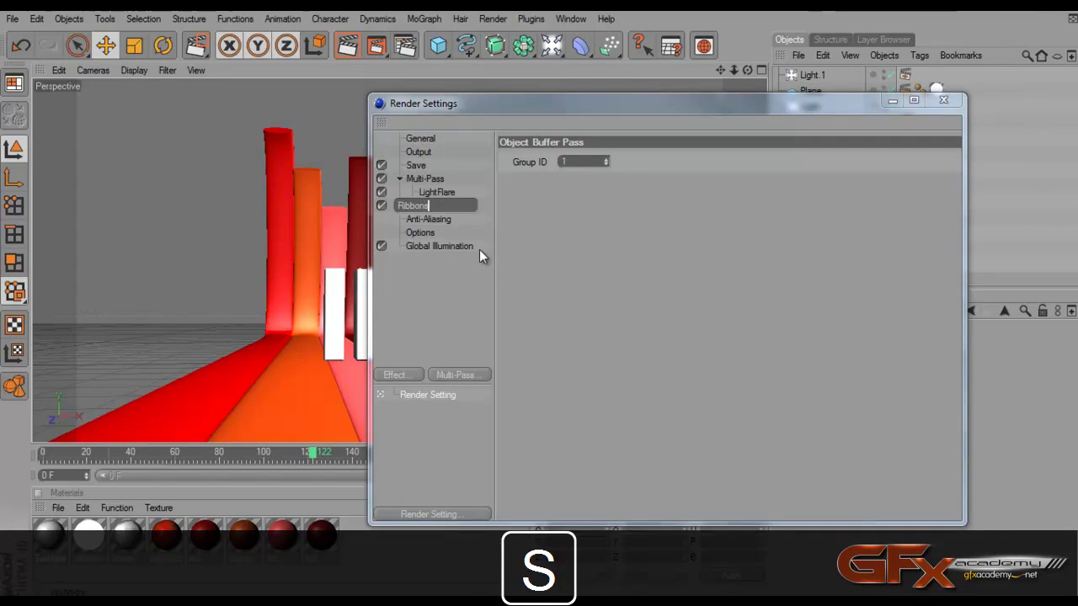
{"action": "key", "text": "Return"}
Step: Rename the LightFlare object buffer pass in the multi-pass output to Text
{"action": "left_click", "coordinate": [464, 374]}
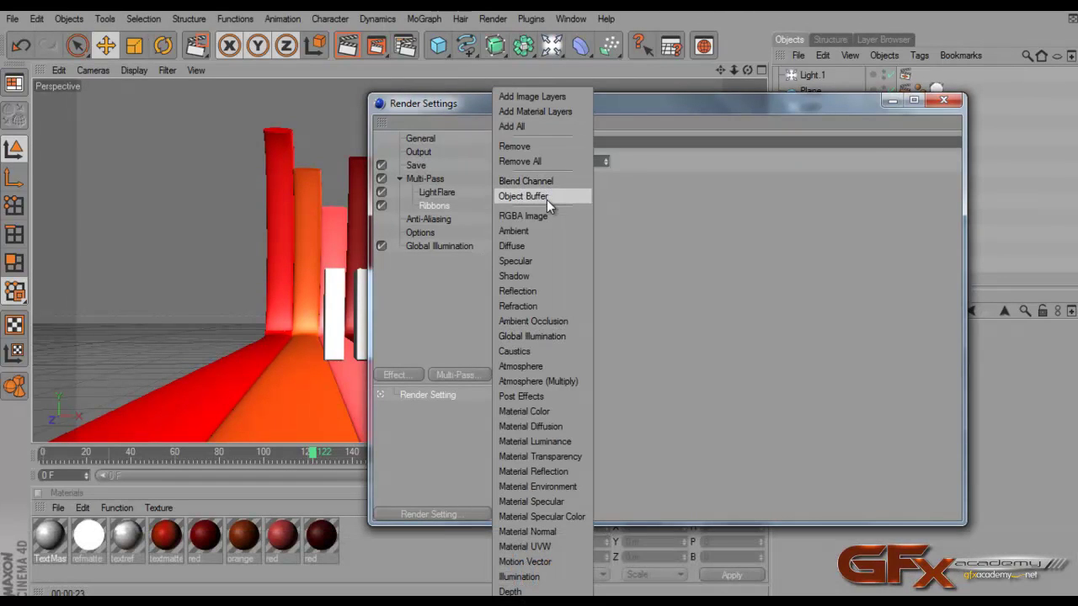
{"action": "left_click", "coordinate": [442, 196]}
{"action": "left_click", "coordinate": [446, 192]}
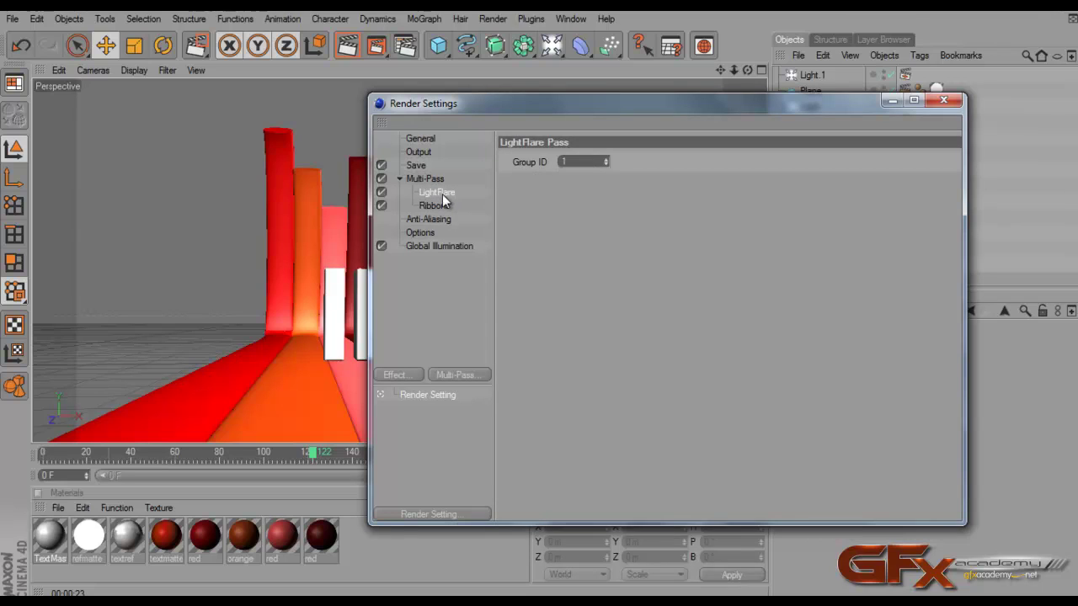
{"action": "left_click_drag", "start_coordinate": [490, 108], "coordinate": [462, 181]}
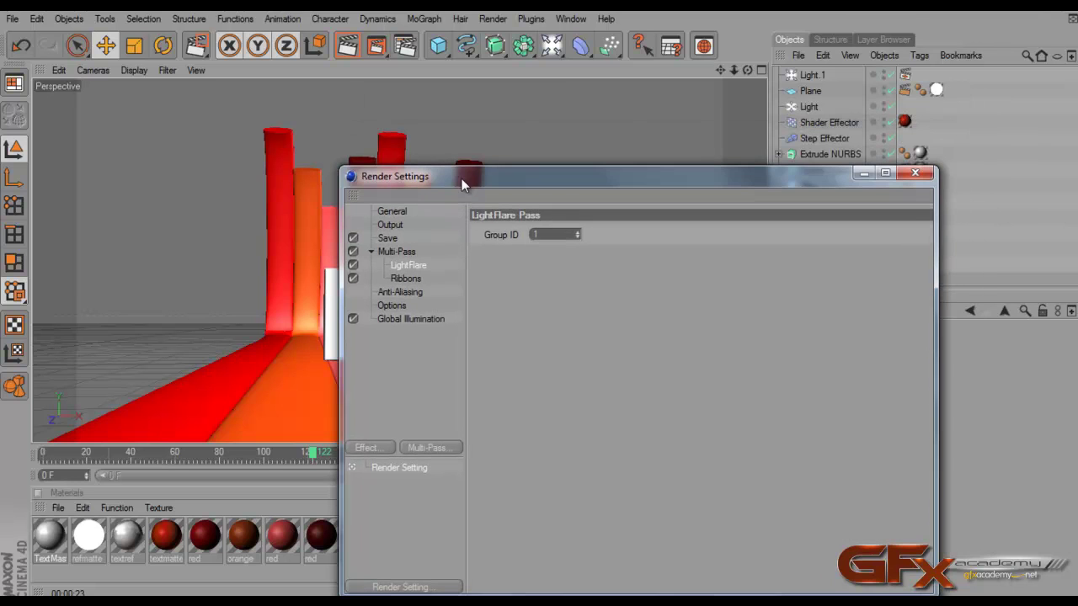
{"action": "double_click", "coordinate": [423, 265]}
{"action": "key", "text": "Caps_Lock"}
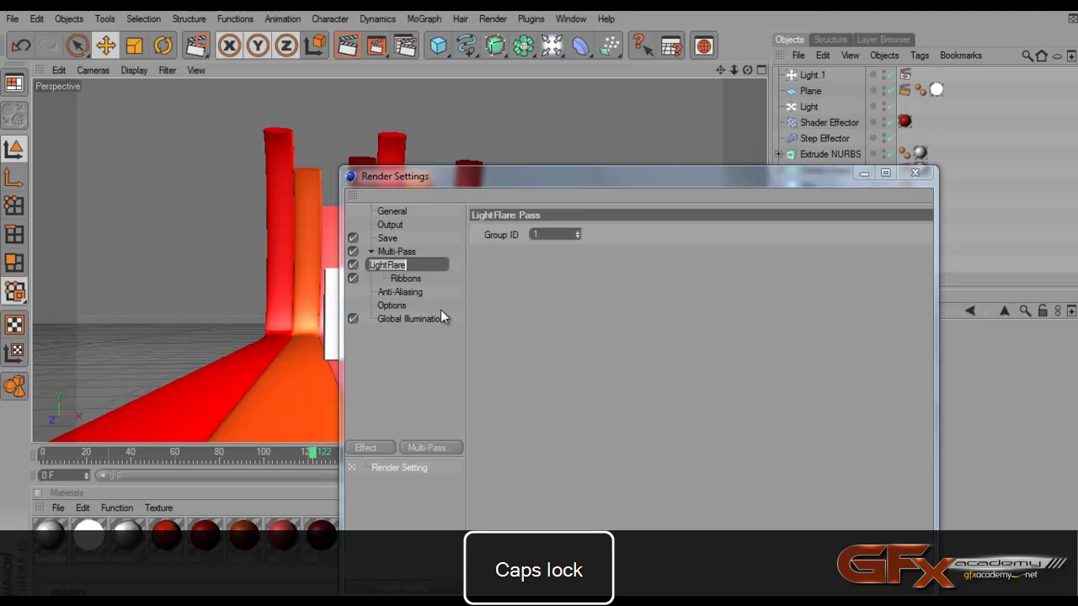
{"action": "type", "text": "Text"}
{"action": "left_click", "coordinate": [610, 328]}
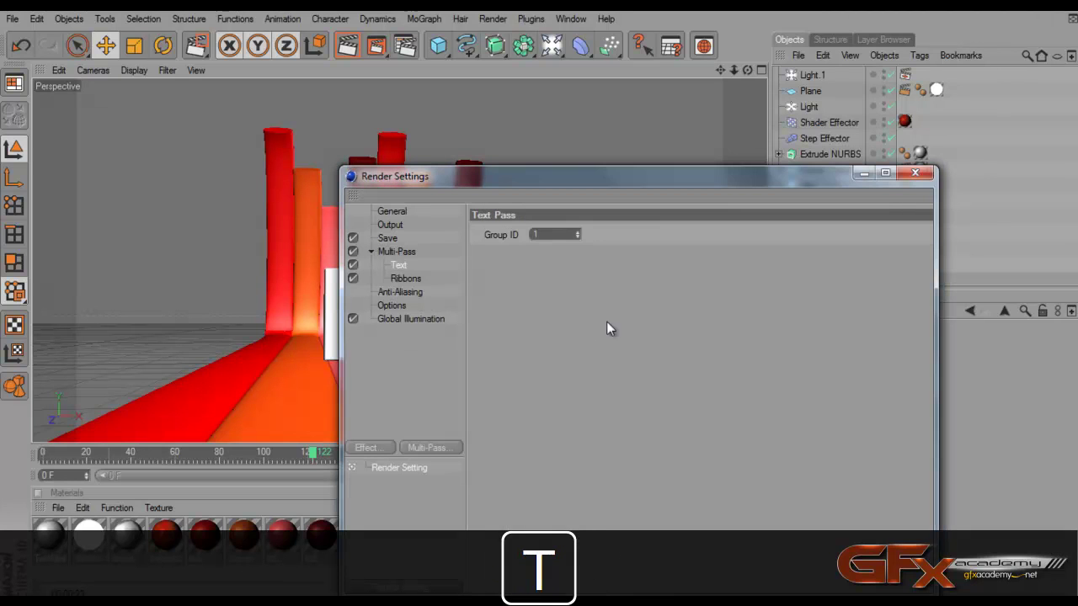
Step: Check the buffer numbers in the compositing tags of both cloners and set the Text pass Group ID to 2
{"action": "left_click_drag", "start_coordinate": [604, 184], "coordinate": [338, 143]}
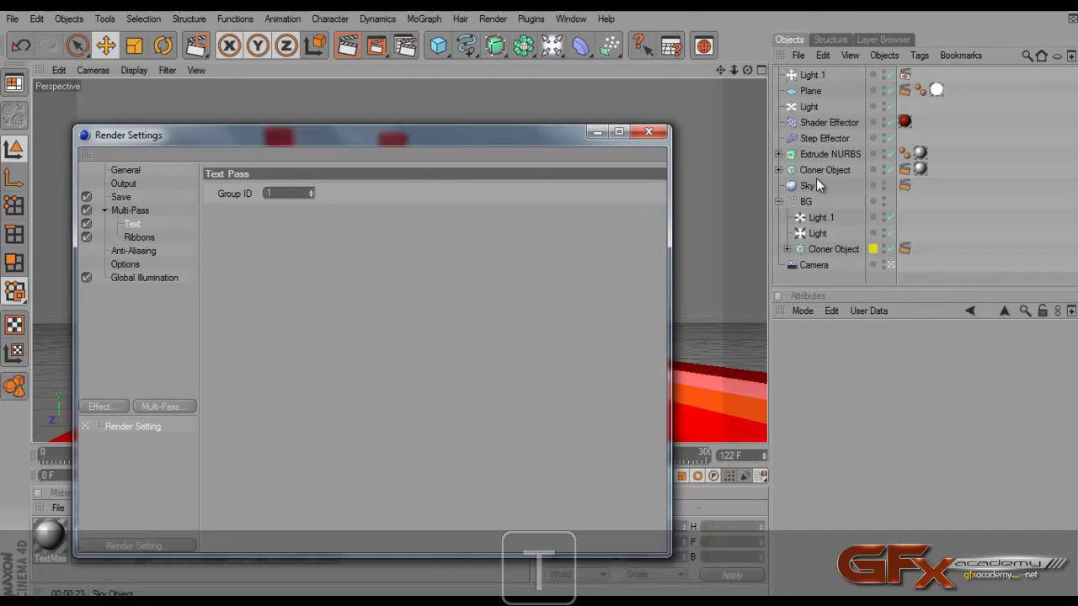
{"action": "left_click", "coordinate": [826, 250]}
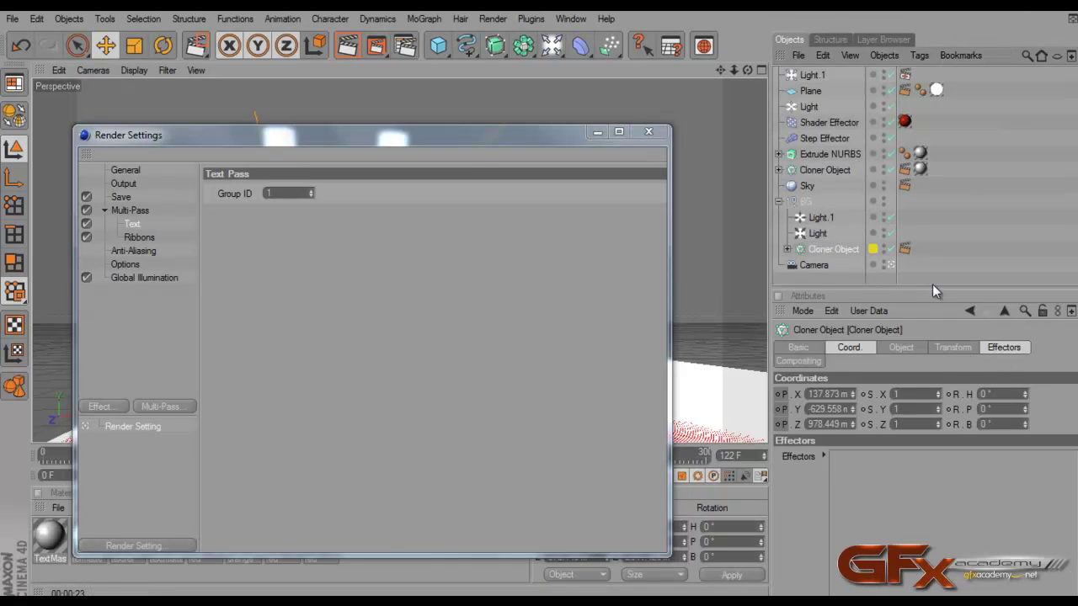
{"action": "left_click", "coordinate": [905, 250]}
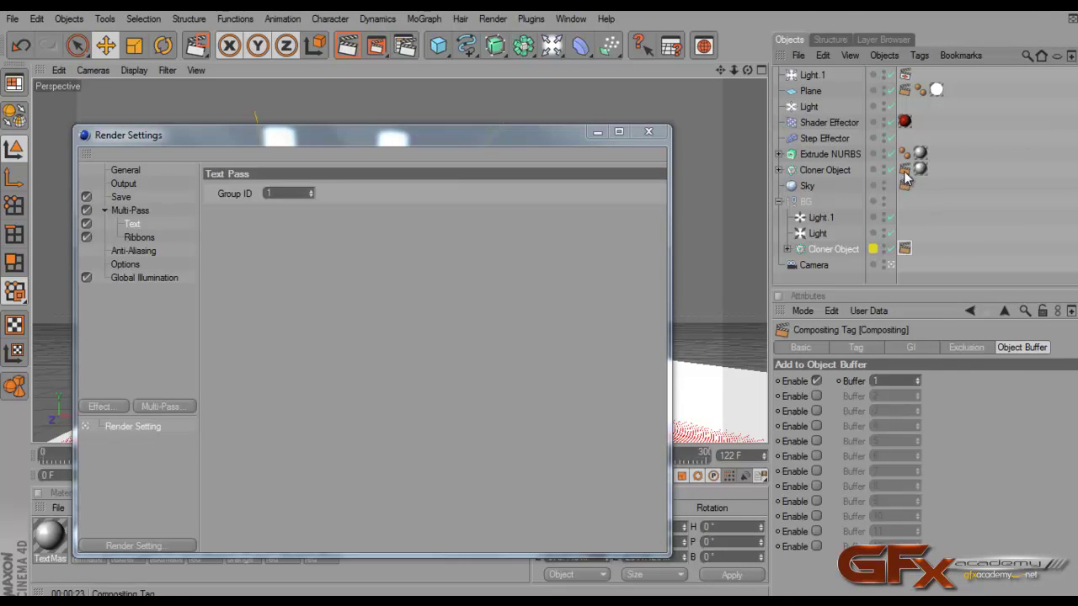
{"action": "left_click", "coordinate": [829, 169]}
{"action": "left_click_drag", "start_coordinate": [529, 133], "coordinate": [553, 162]}
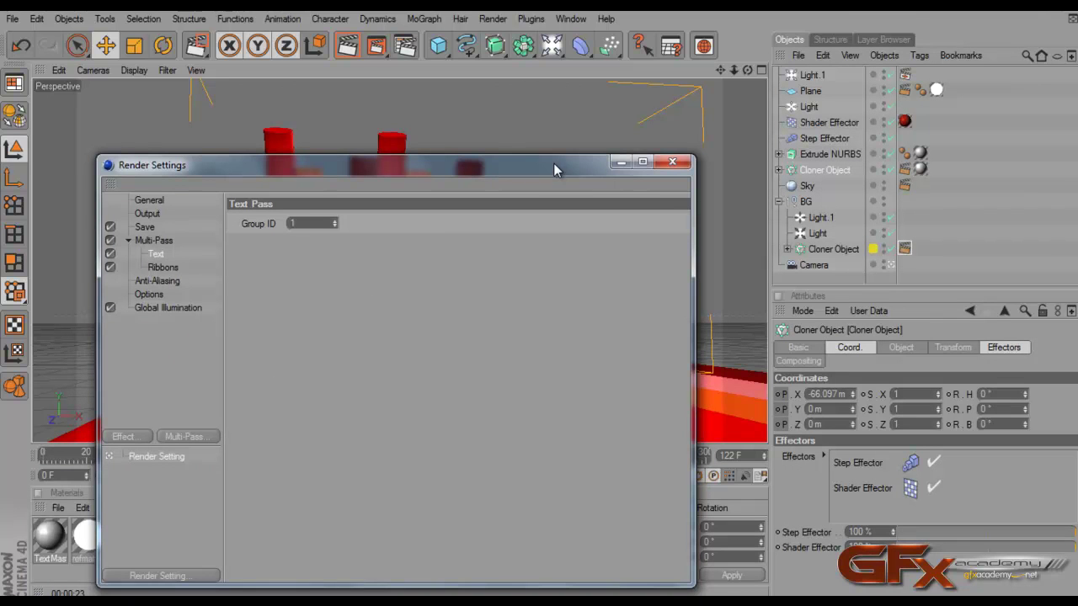
{"action": "left_click", "coordinate": [904, 168]}
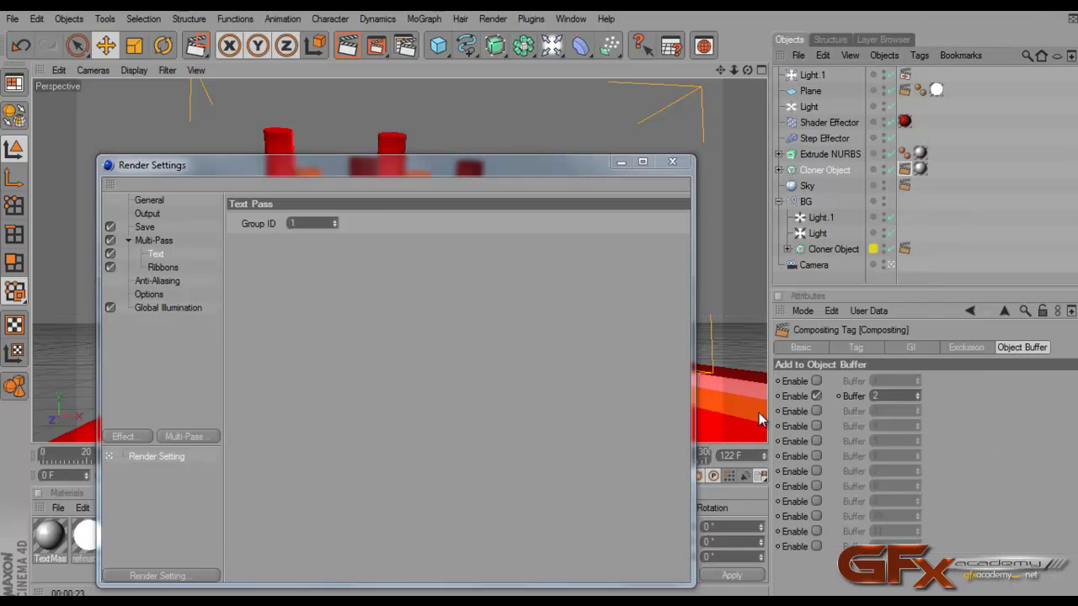
{"action": "left_click", "coordinate": [334, 222]}
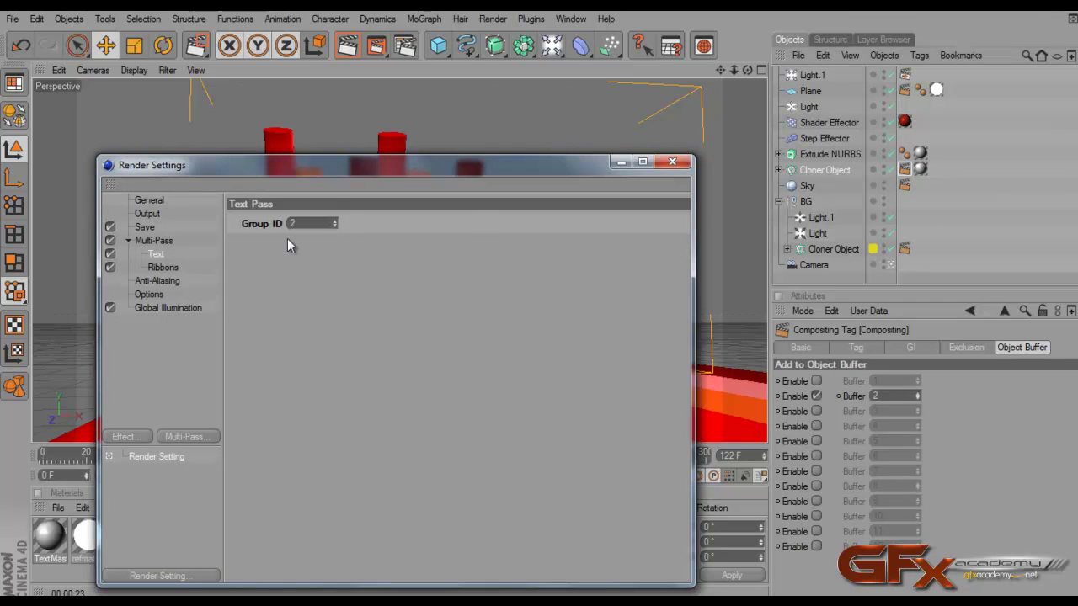
{"action": "left_click", "coordinate": [164, 268]}
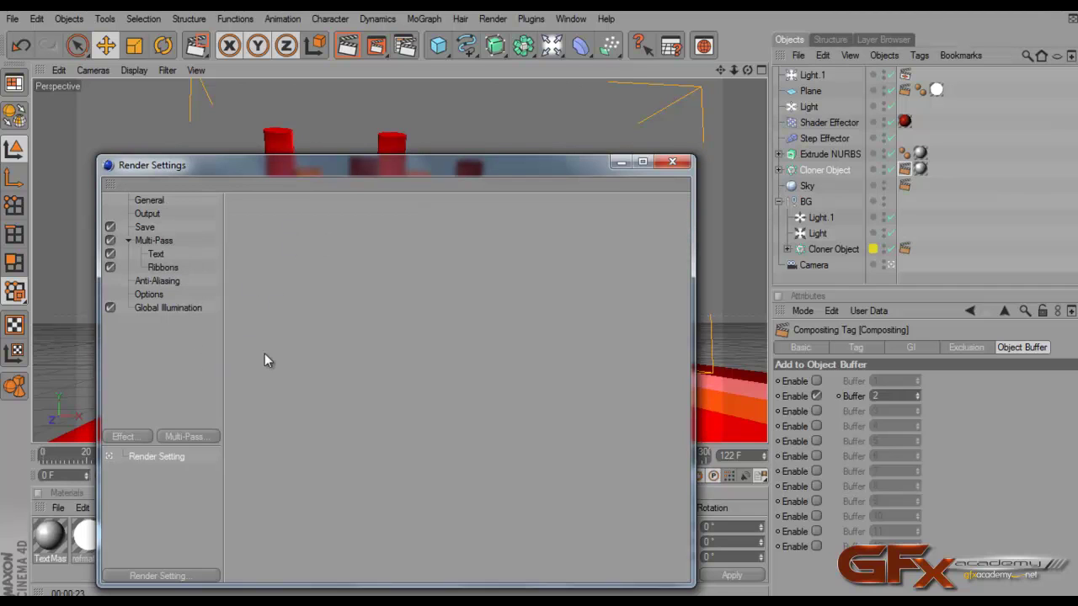
Step: Set the render anti-aliasing to Best with the Still Image filter
{"action": "left_click_drag", "start_coordinate": [301, 183], "coordinate": [586, 160]}
{"action": "left_click", "coordinate": [453, 260]}
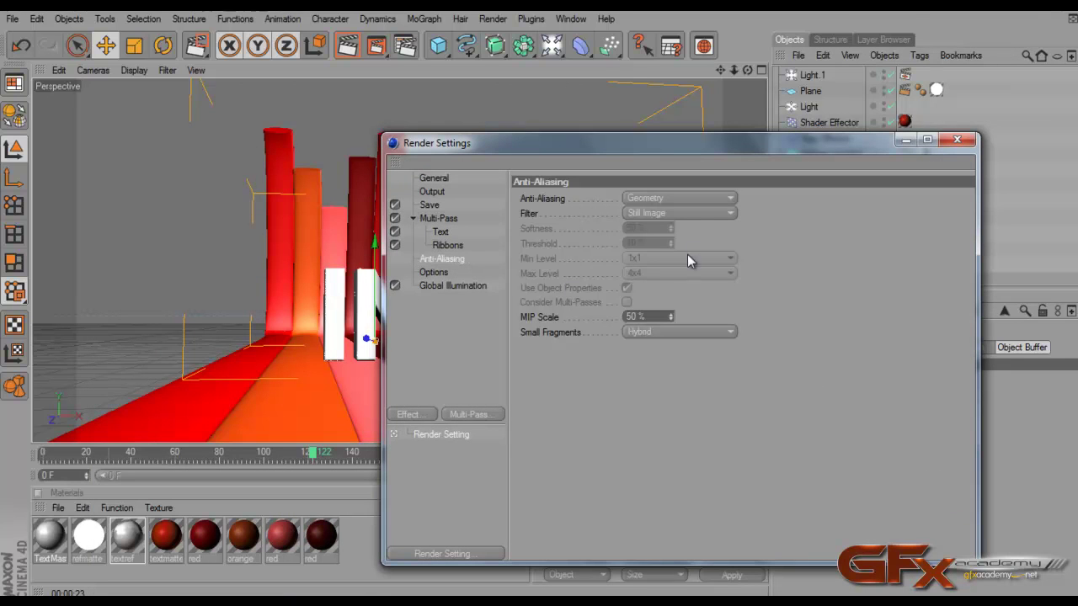
{"action": "left_click", "coordinate": [680, 199]}
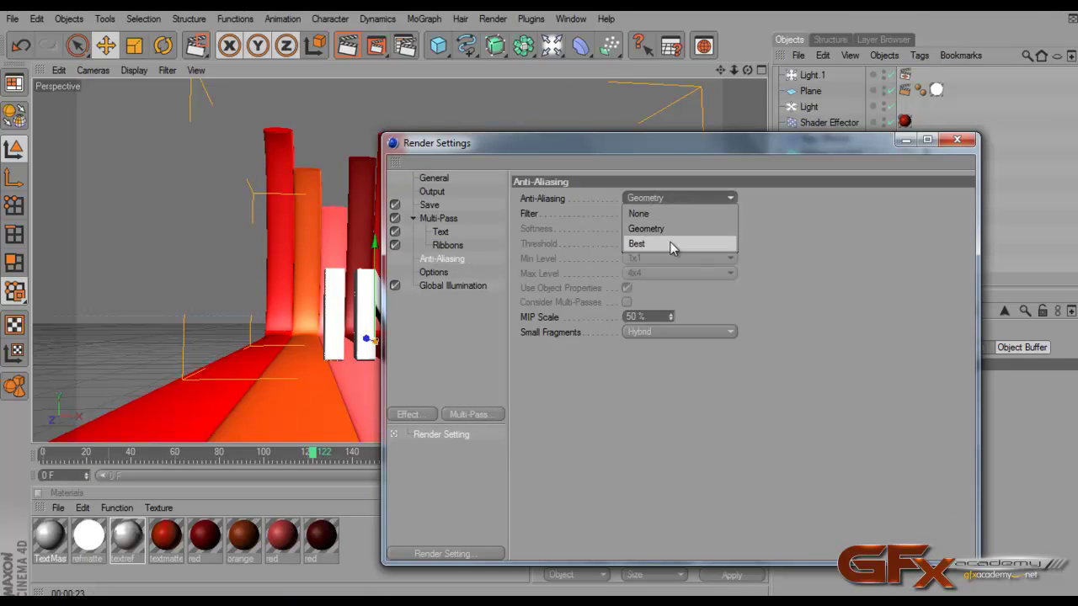
{"action": "left_click", "coordinate": [671, 244]}
{"action": "left_click", "coordinate": [665, 211]}
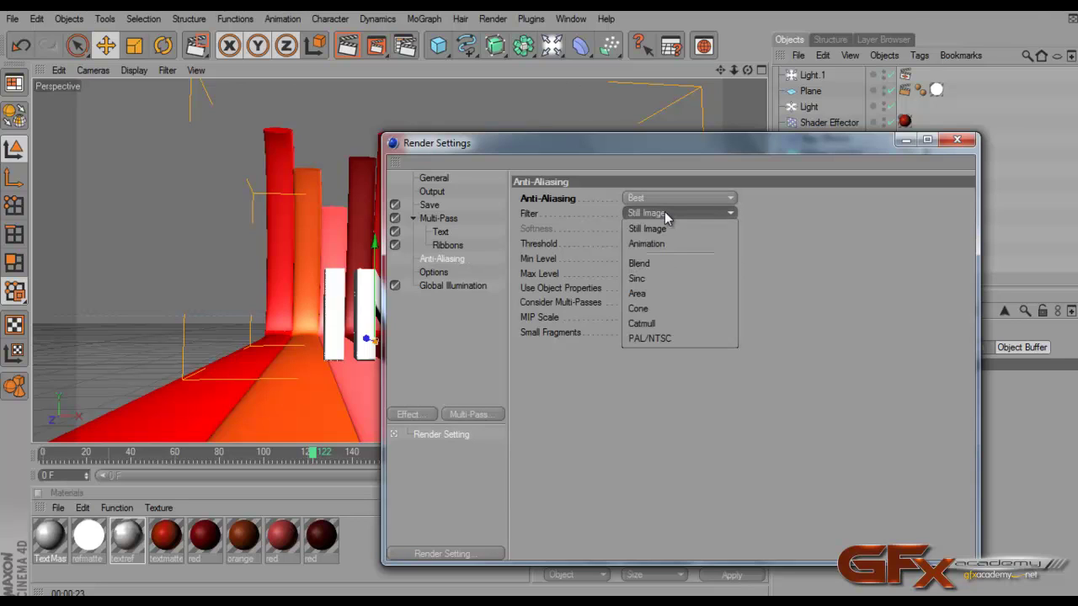
{"action": "left_click", "coordinate": [667, 221]}
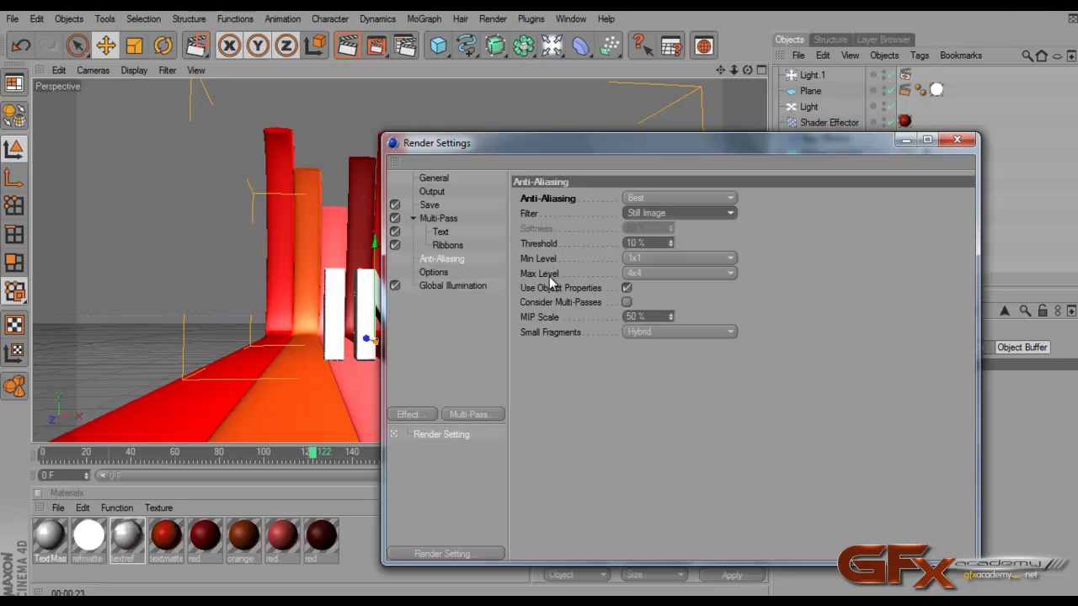
Step: Set the anti-aliasing Min Level to 2x2 and enable Consider Multi-Passes
{"action": "left_click", "coordinate": [707, 258]}
{"action": "left_click", "coordinate": [652, 286]}
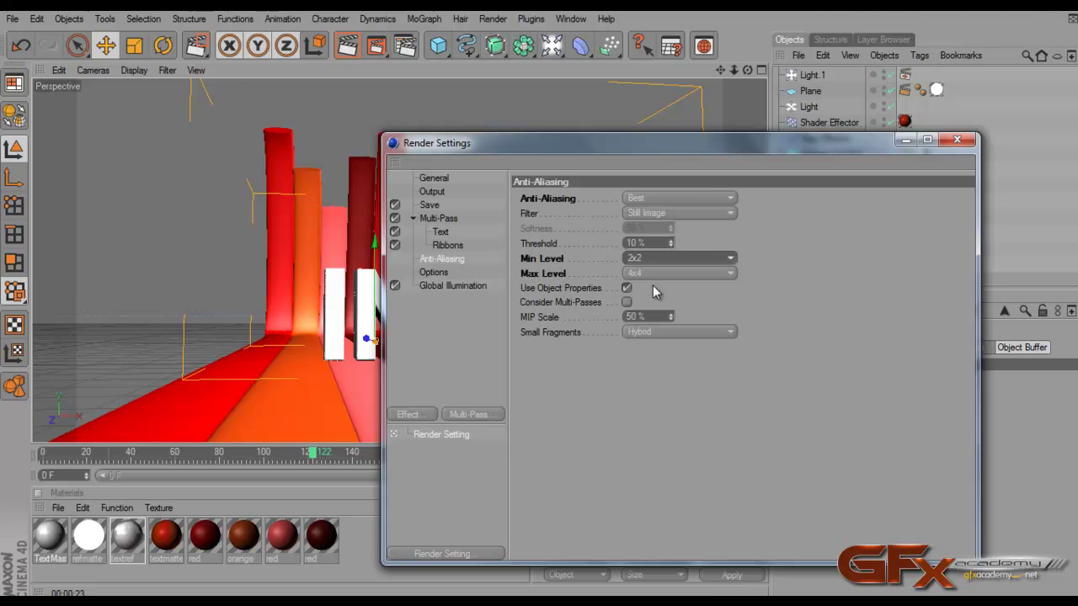
{"action": "left_click_drag", "start_coordinate": [692, 151], "coordinate": [681, 114]}
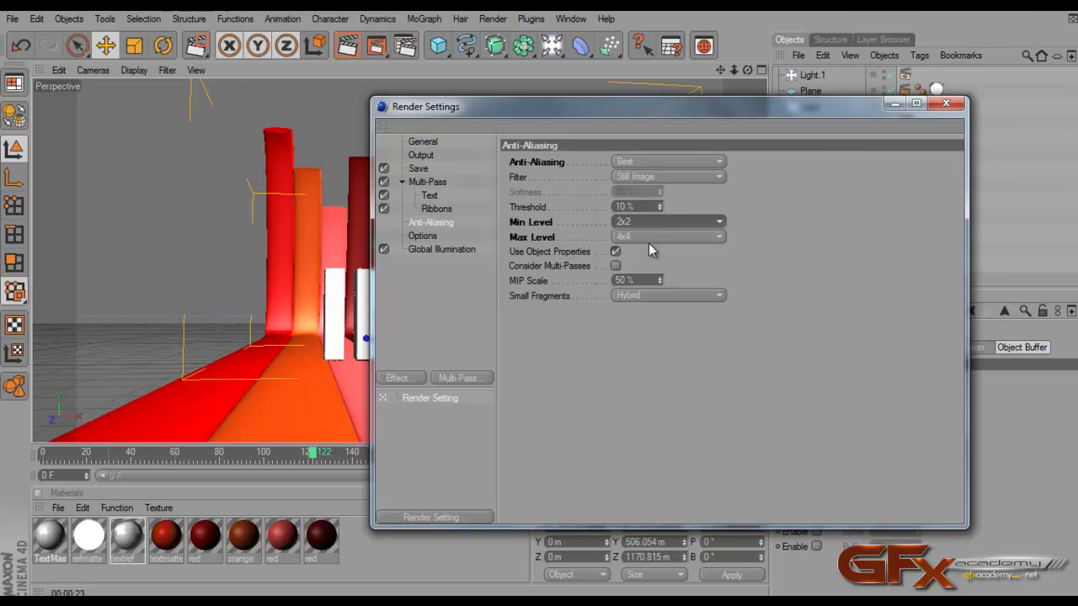
{"action": "left_click", "coordinate": [617, 266]}
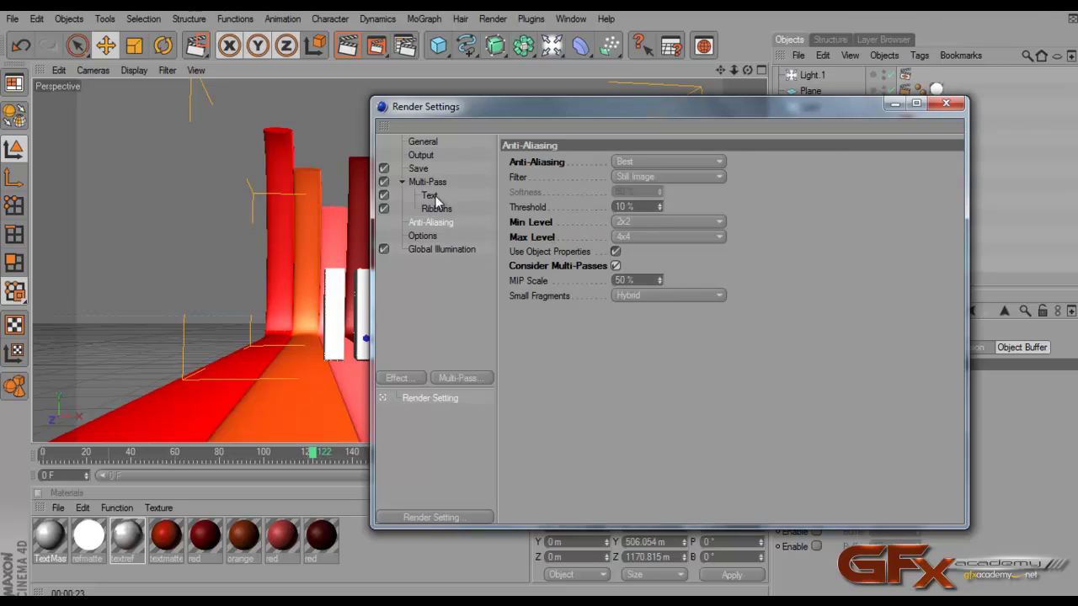
{"action": "key", "text": "F9"}
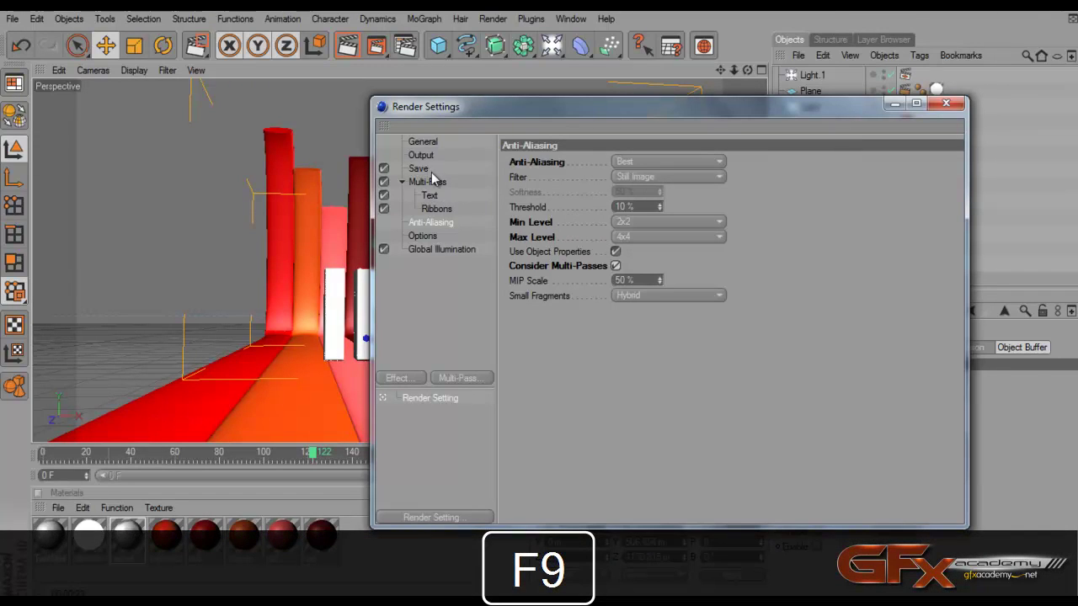
Step: Browse for the regular image's save location and create and open a new folder named Render inside 4TV
{"action": "left_click", "coordinate": [418, 169]}
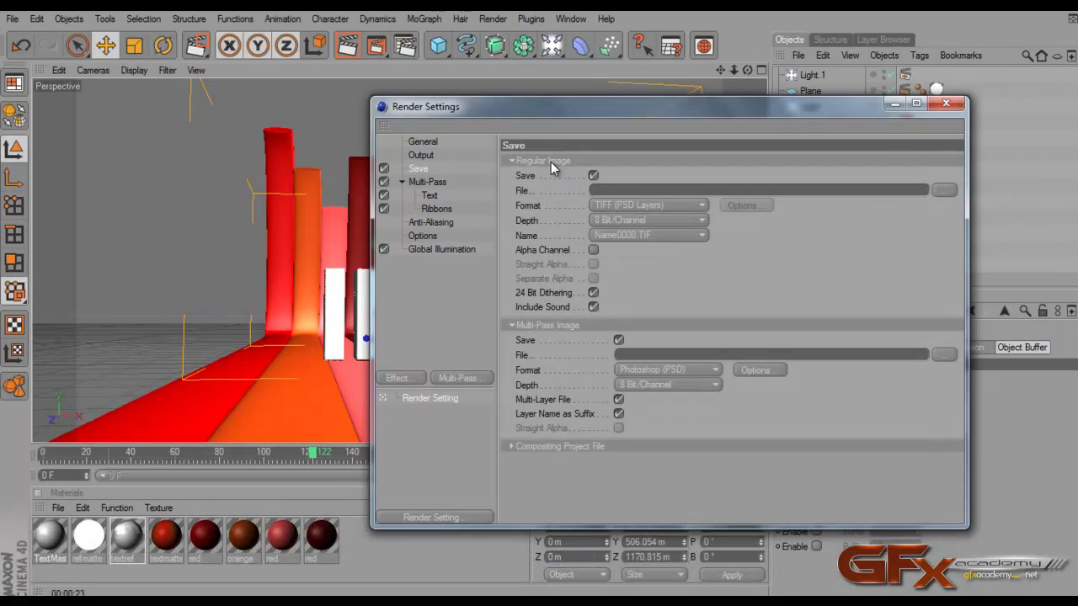
{"action": "left_click", "coordinate": [940, 191]}
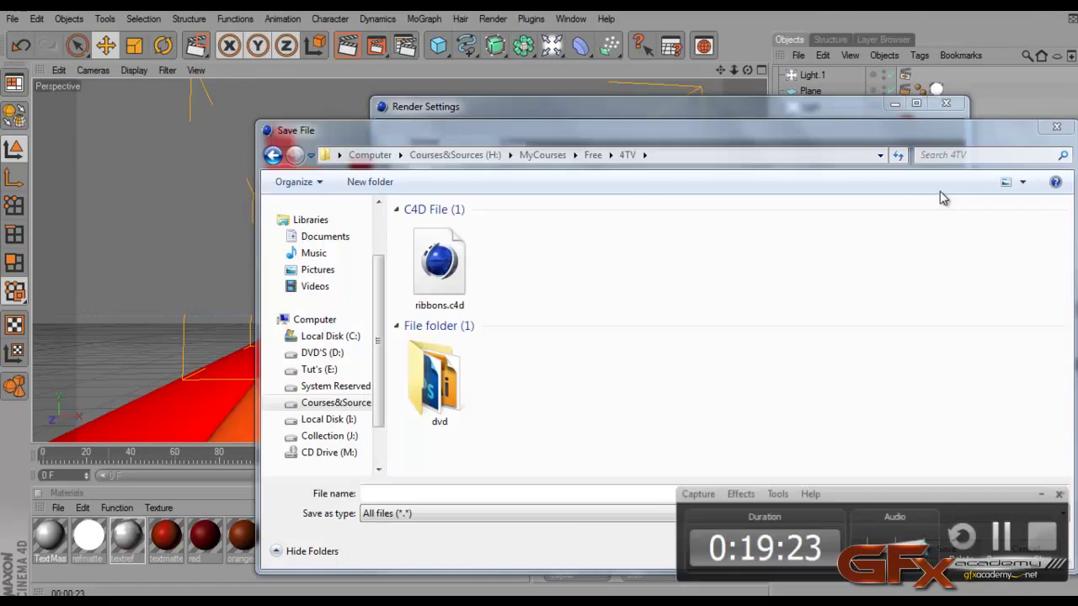
{"action": "left_click_drag", "start_coordinate": [733, 141], "coordinate": [651, 99]}
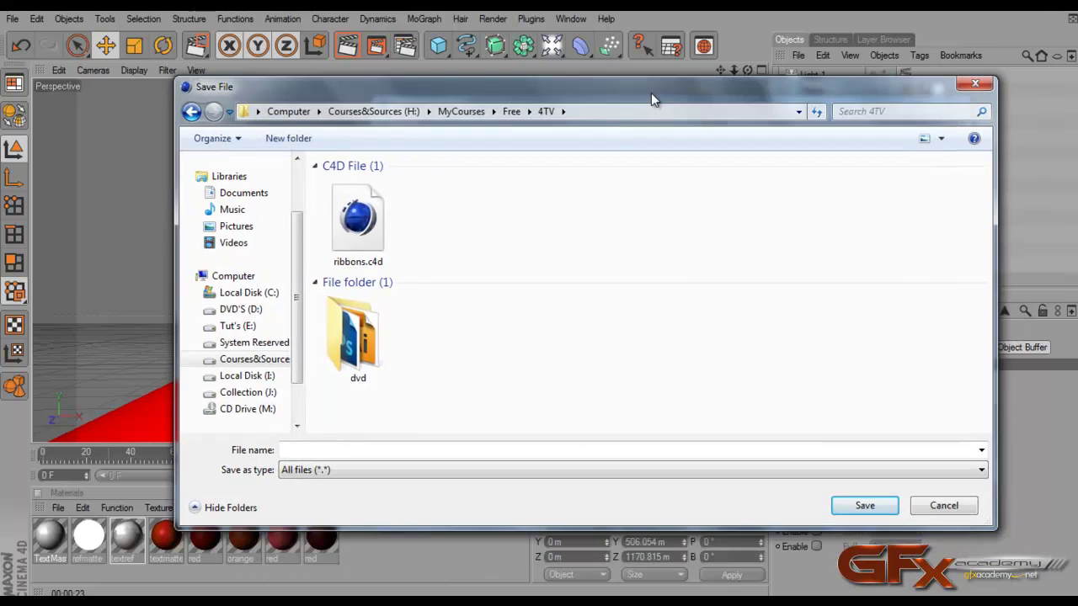
{"action": "left_click", "coordinate": [304, 140]}
{"action": "key", "text": "Caps_Lock"}
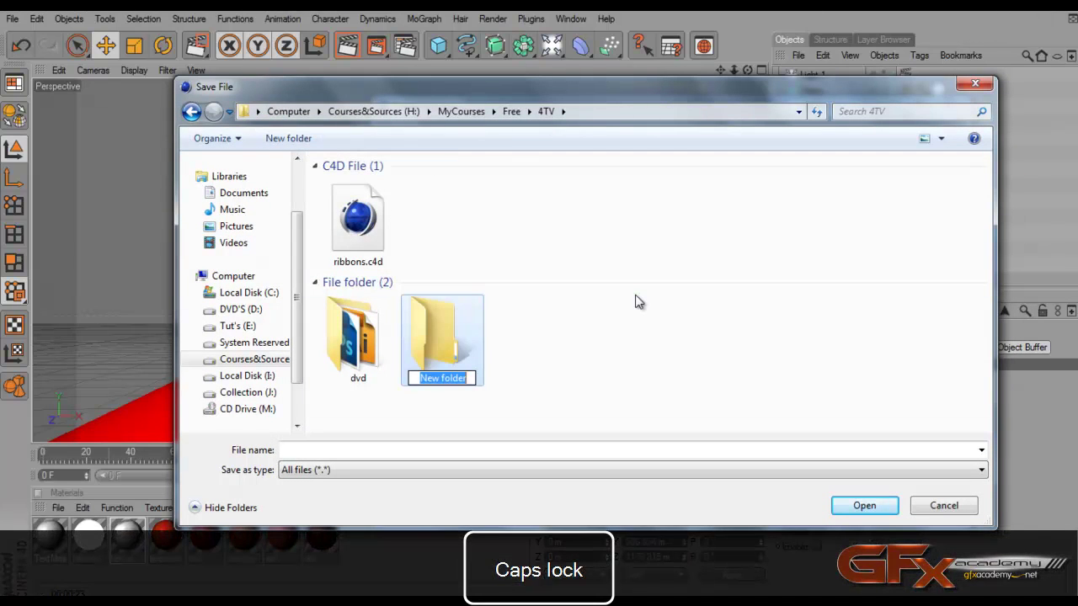
{"action": "type", "text": "Render"}
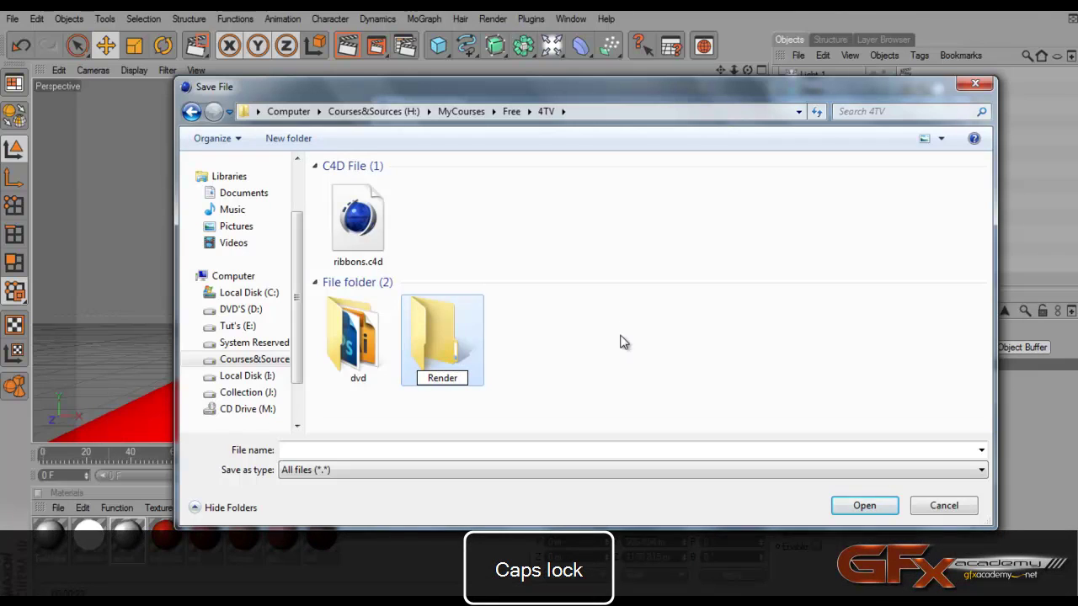
{"action": "key", "text": "Return"}
{"action": "double_click", "coordinate": [469, 332]}
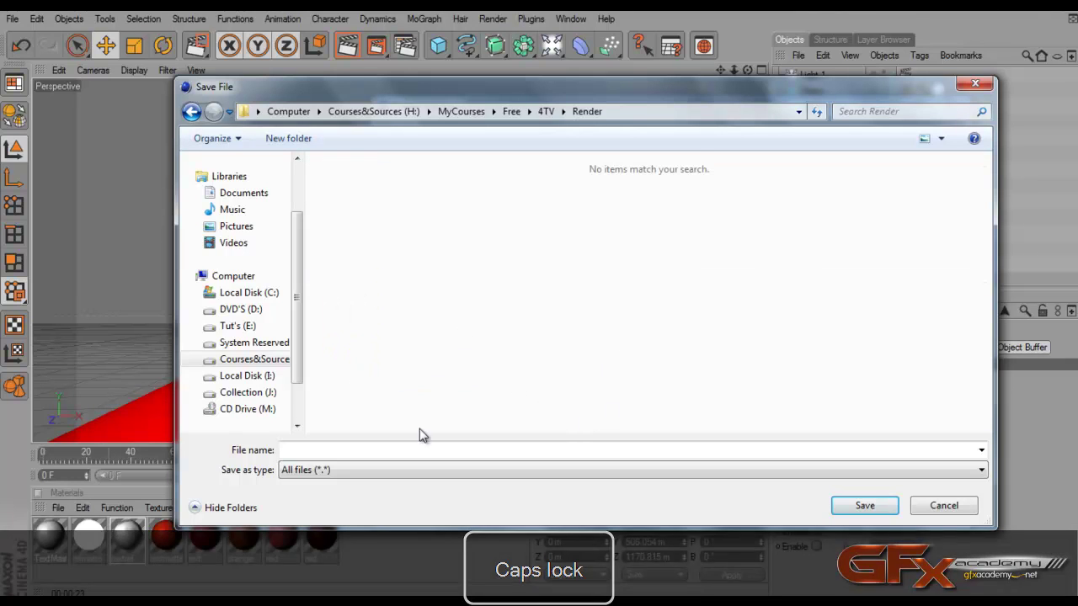
Step: Set the regular image's output file name to ribbons_ in the Render folder
{"action": "left_click_drag", "start_coordinate": [567, 93], "coordinate": [585, 124]}
{"action": "type", "text": "ri"}
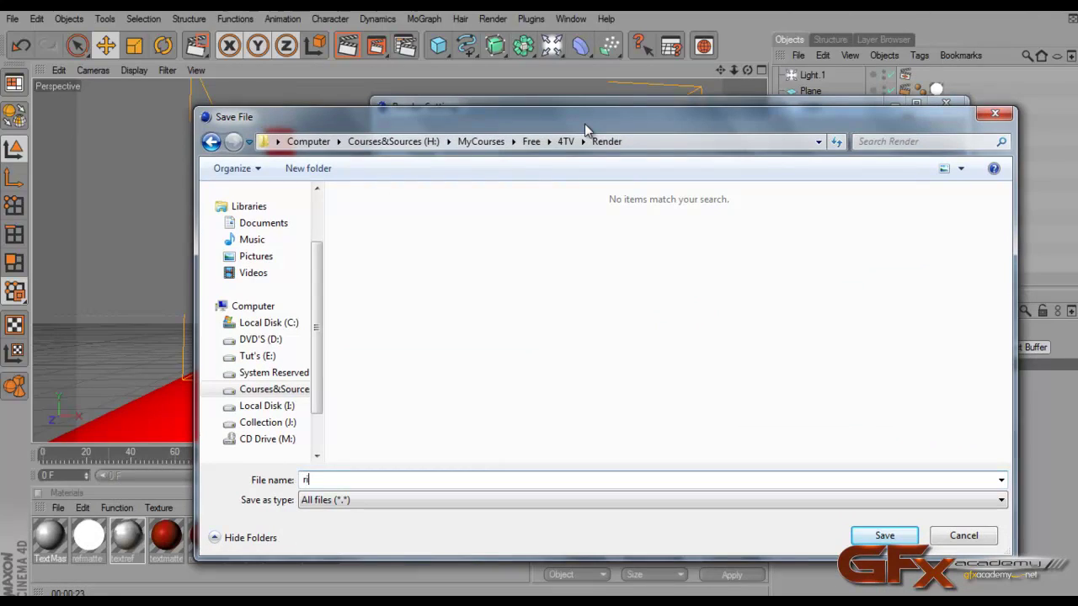
{"action": "type", "text": "bbons_"}
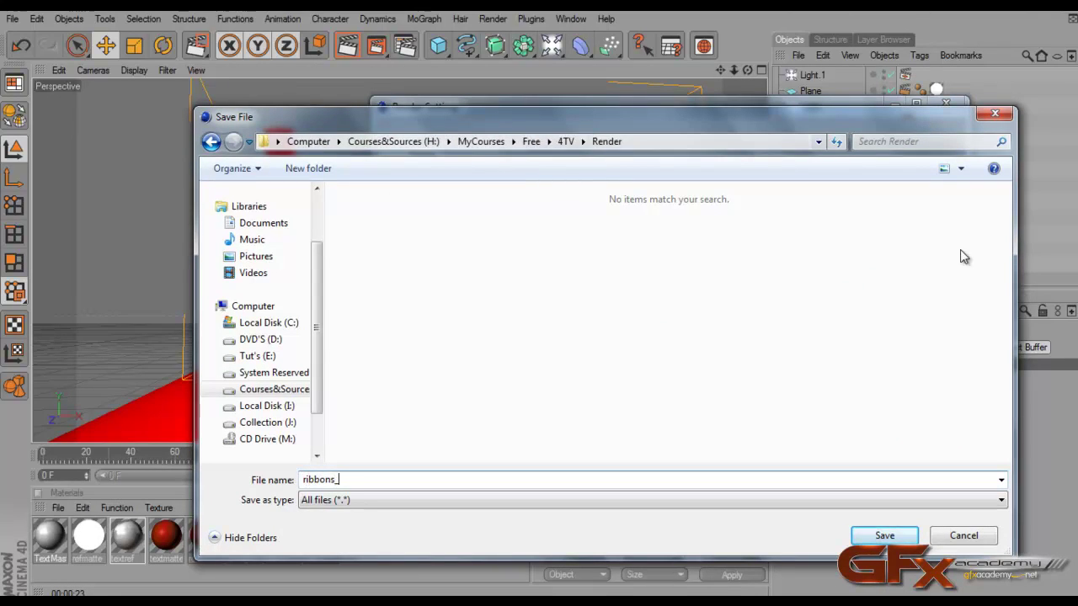
{"action": "left_click", "coordinate": [876, 532]}
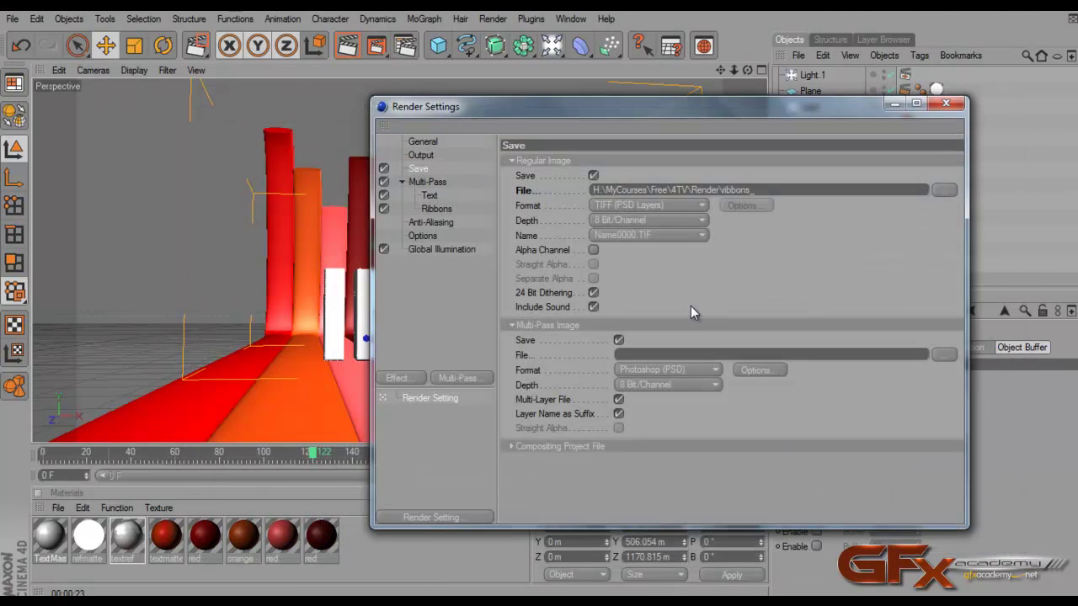
Step: Set the regular image format to PNG with an alpha channel, 8 Bit/Channel depth and Name0000.TIF naming
{"action": "left_click", "coordinate": [634, 200]}
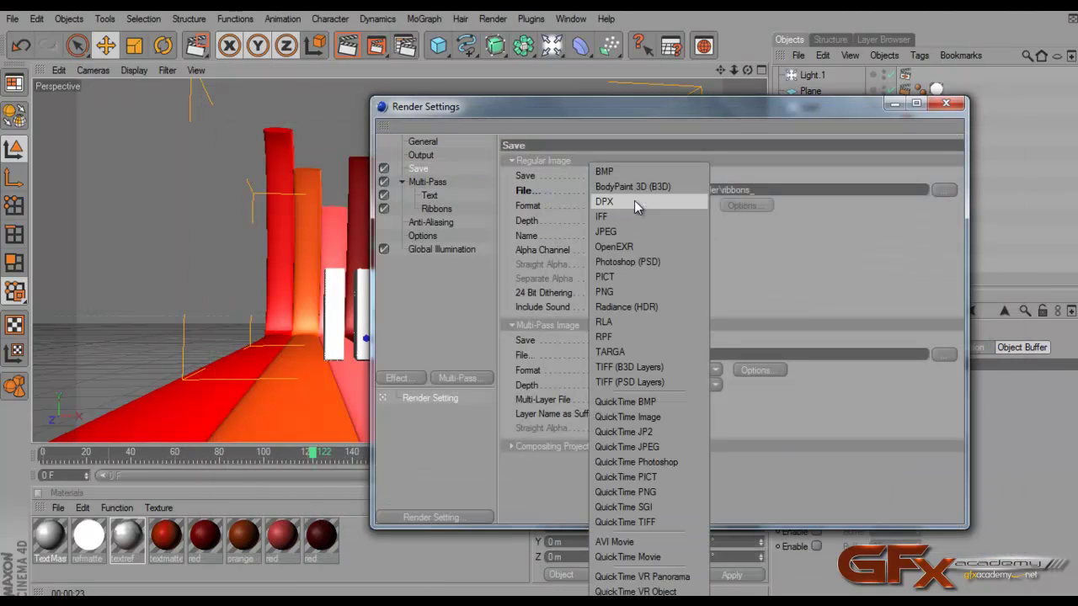
{"action": "left_click", "coordinate": [633, 289]}
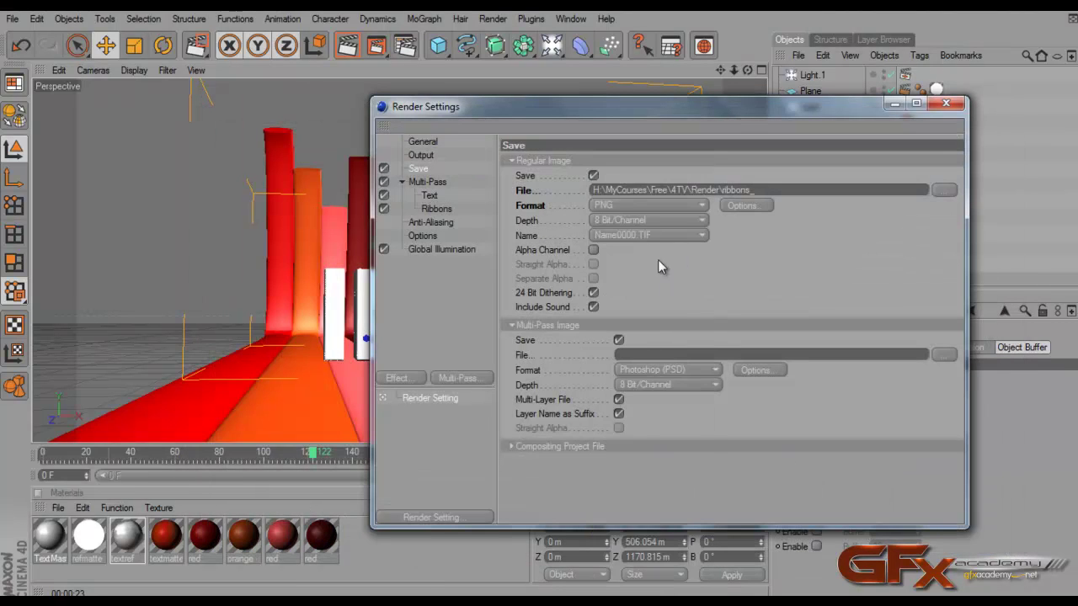
{"action": "left_click", "coordinate": [593, 251]}
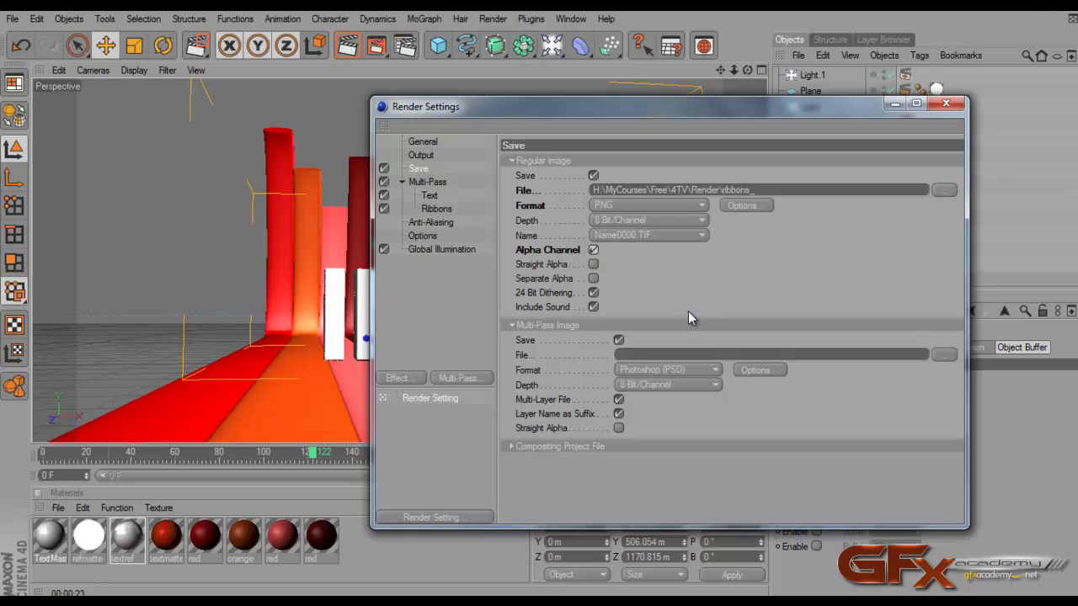
{"action": "left_click", "coordinate": [640, 219]}
{"action": "left_click", "coordinate": [640, 220]}
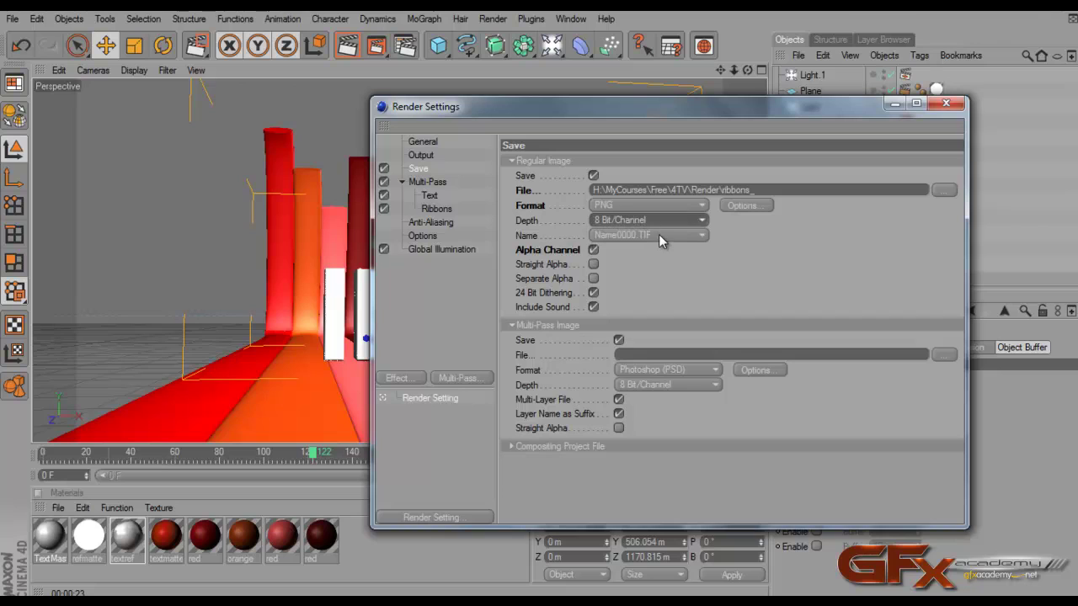
{"action": "left_click", "coordinate": [658, 234]}
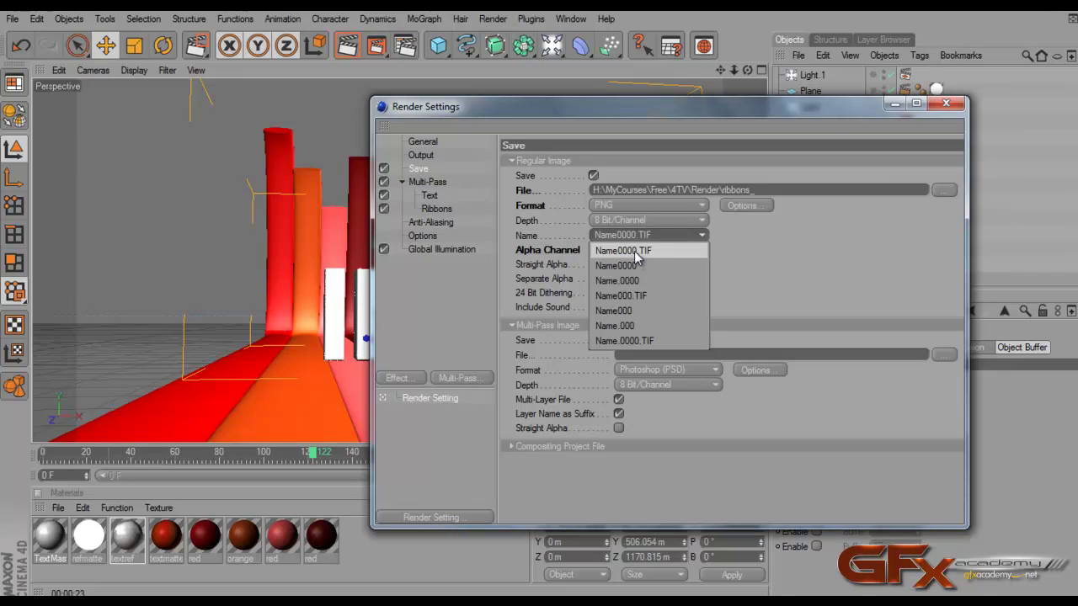
{"action": "left_click", "coordinate": [634, 253]}
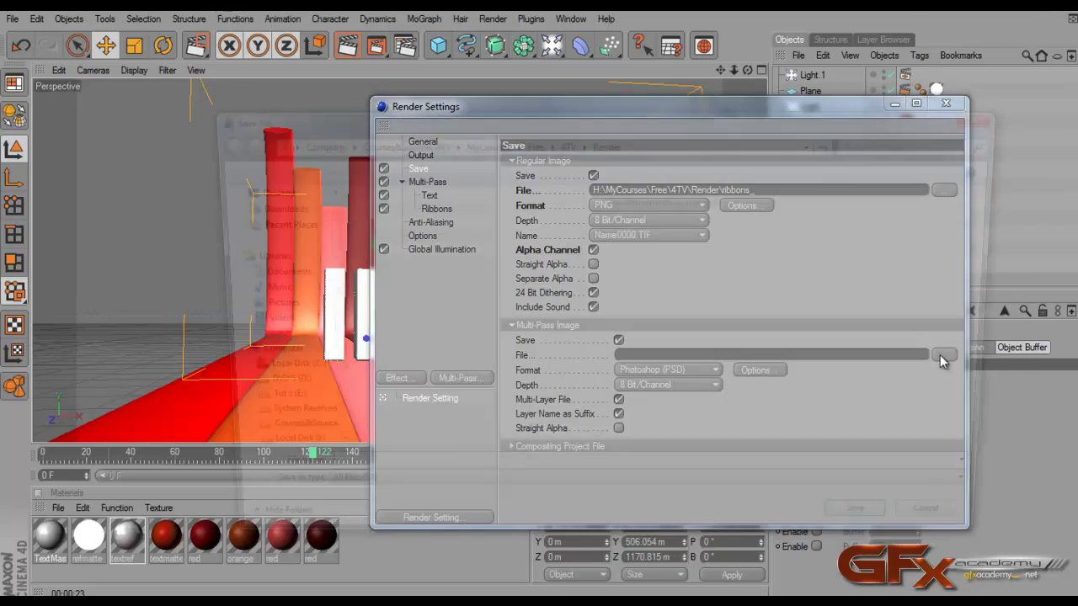
Step: Set the multi-pass image's output file name to Multi_ in the Render folder
{"action": "left_click", "coordinate": [941, 354]}
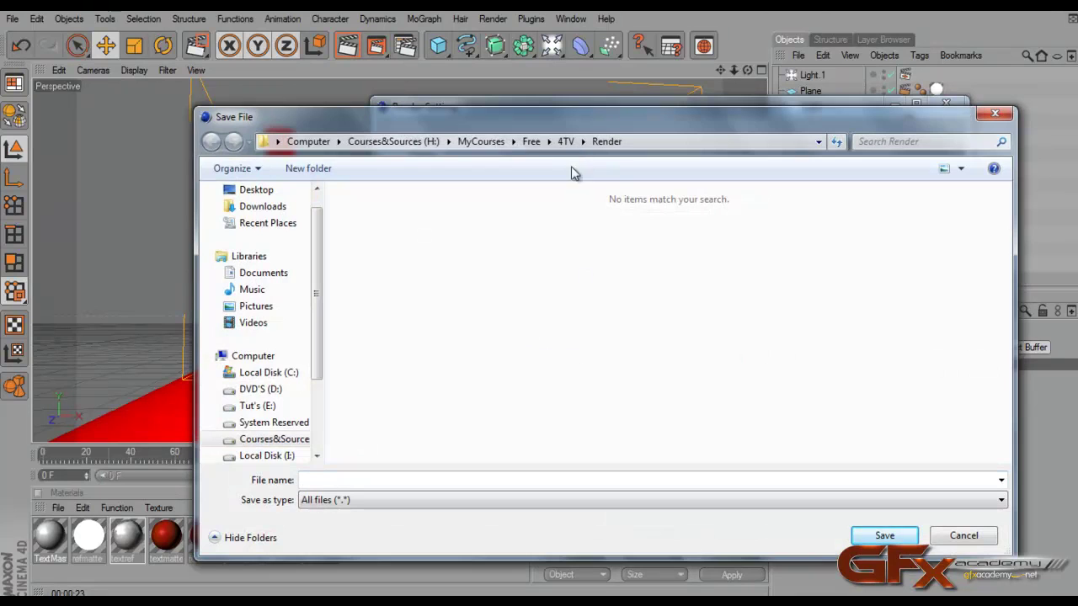
{"action": "left_click", "coordinate": [345, 480]}
{"action": "key", "text": "Caps_Lock"}
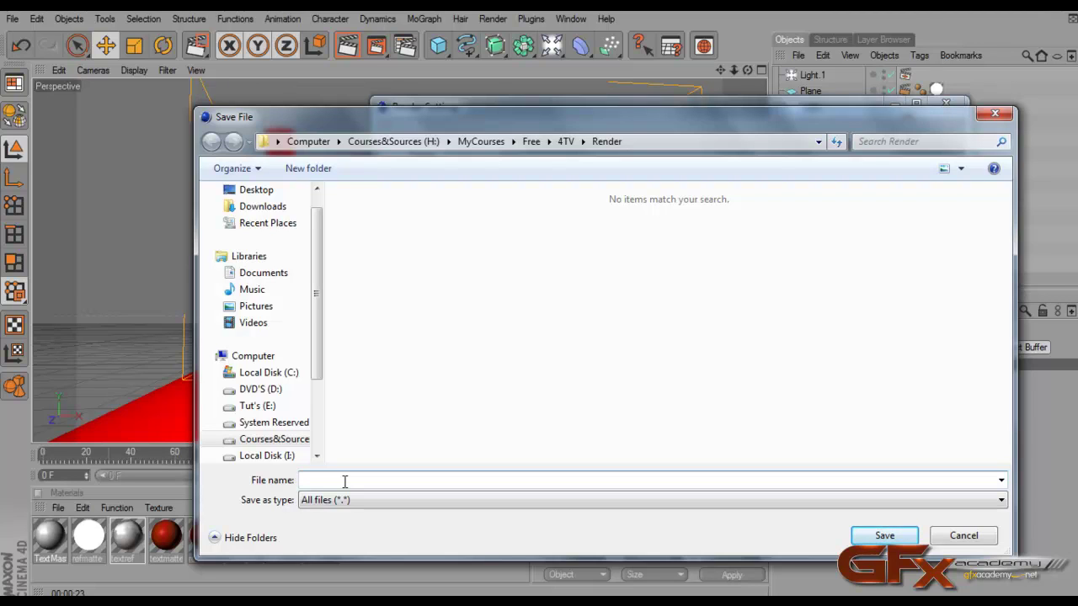
{"action": "key", "text": "Caps_Lock"}
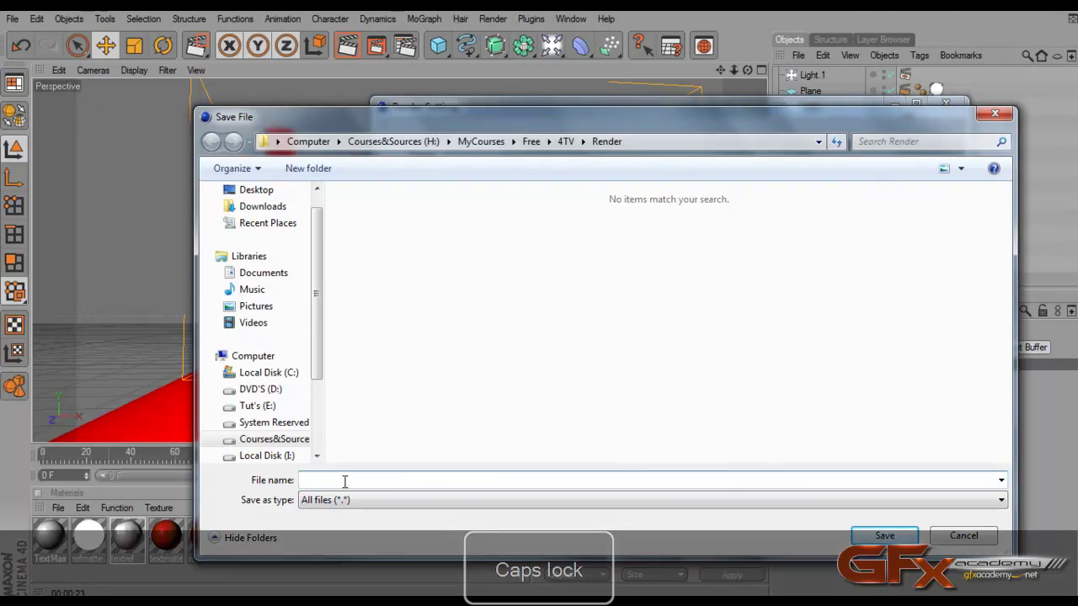
{"action": "type", "text": "Multi"}
{"action": "type", "text": "_"}
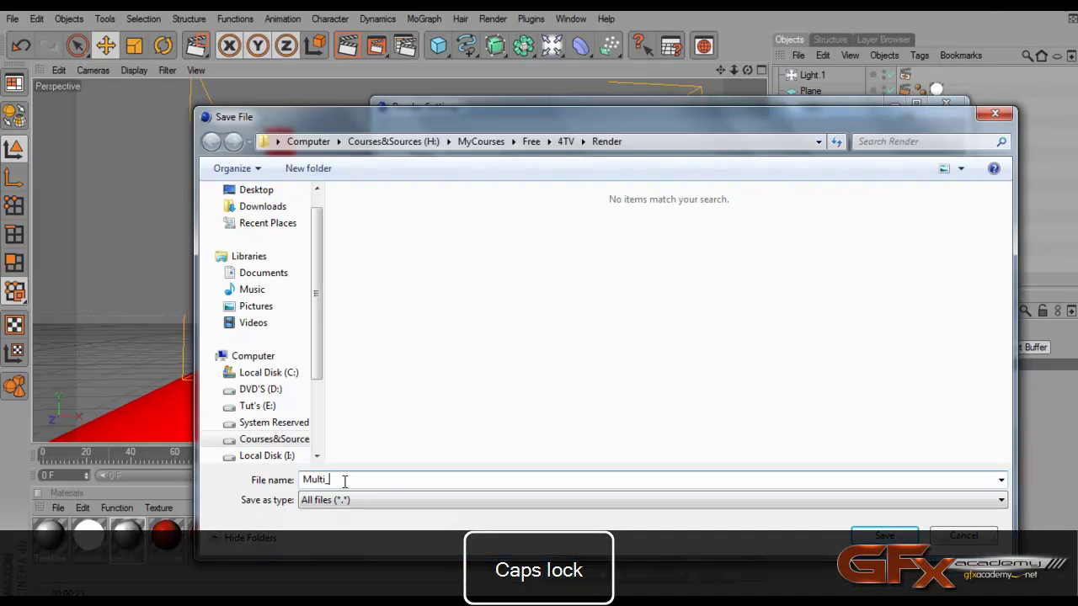
{"action": "key", "text": "Return"}
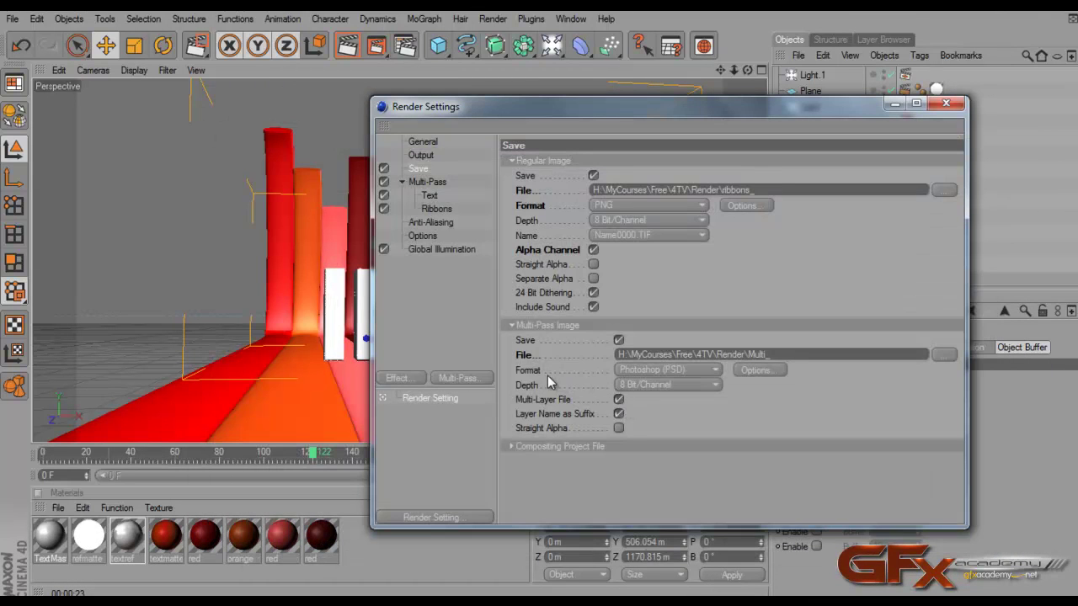
Step: Check the PSD options of the multi-pass image and change its format to TARGA
{"action": "left_click_drag", "start_coordinate": [748, 114], "coordinate": [673, 70]}
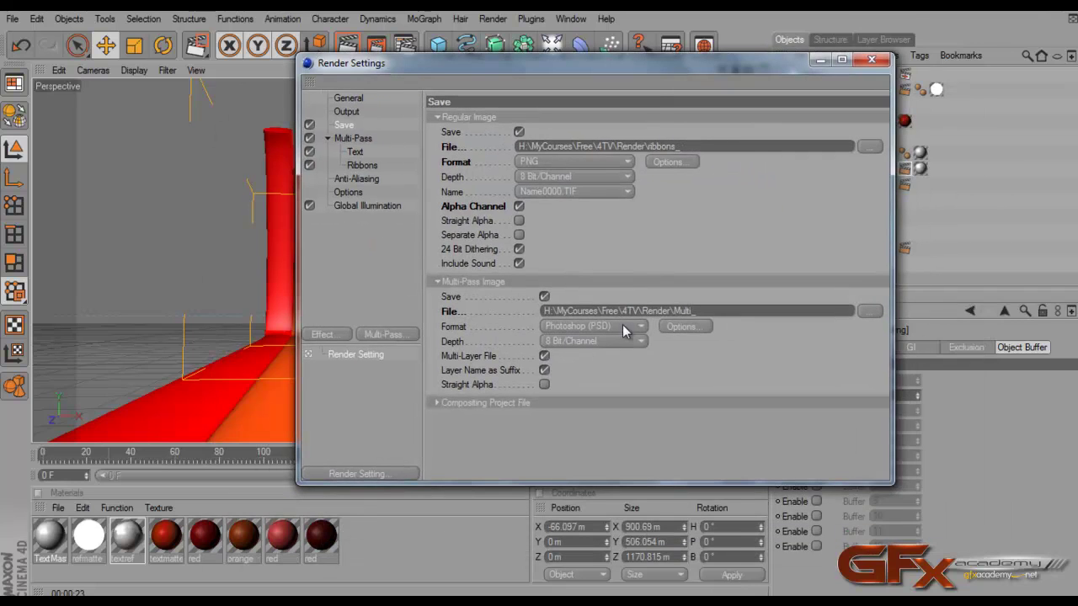
{"action": "left_click", "coordinate": [676, 328]}
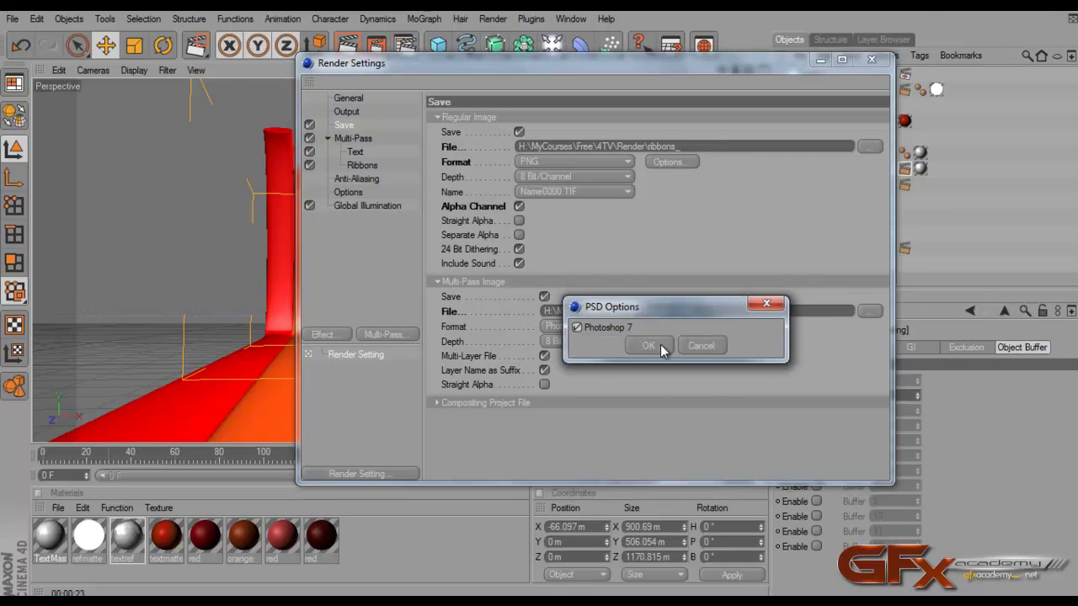
{"action": "left_click", "coordinate": [659, 345]}
{"action": "left_click", "coordinate": [640, 328]}
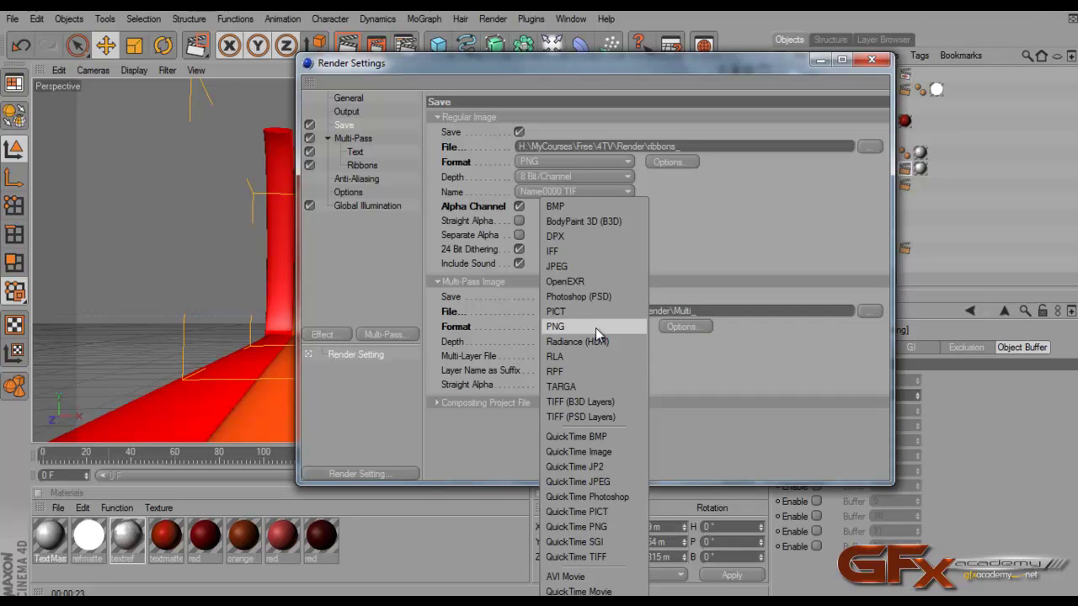
{"action": "left_click", "coordinate": [581, 388]}
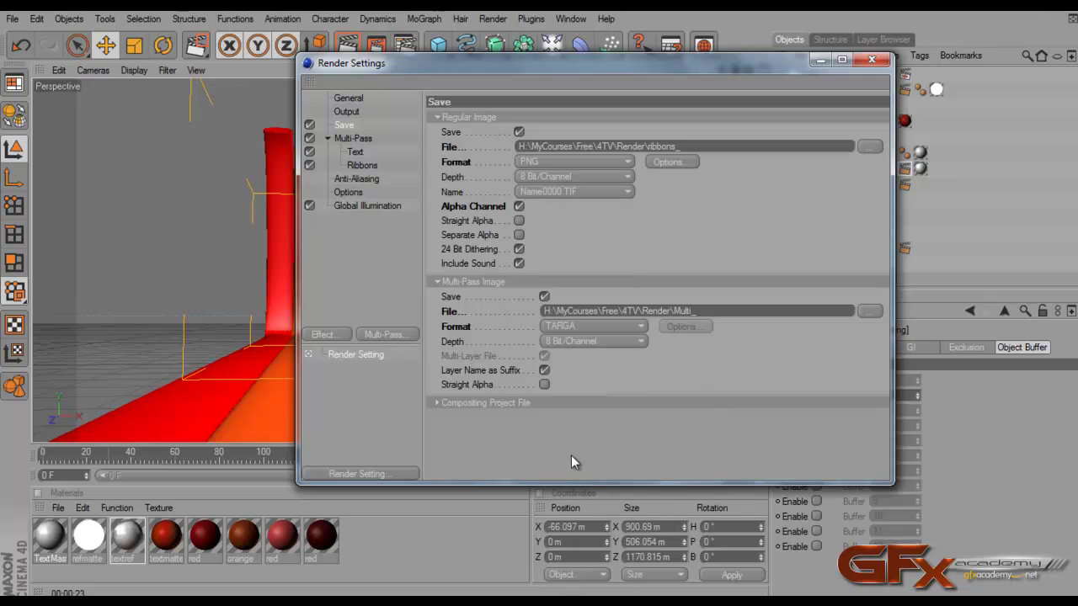
Step: Enable saving of the After Effects compositing project file and include 3D data in it
{"action": "left_click", "coordinate": [436, 403]}
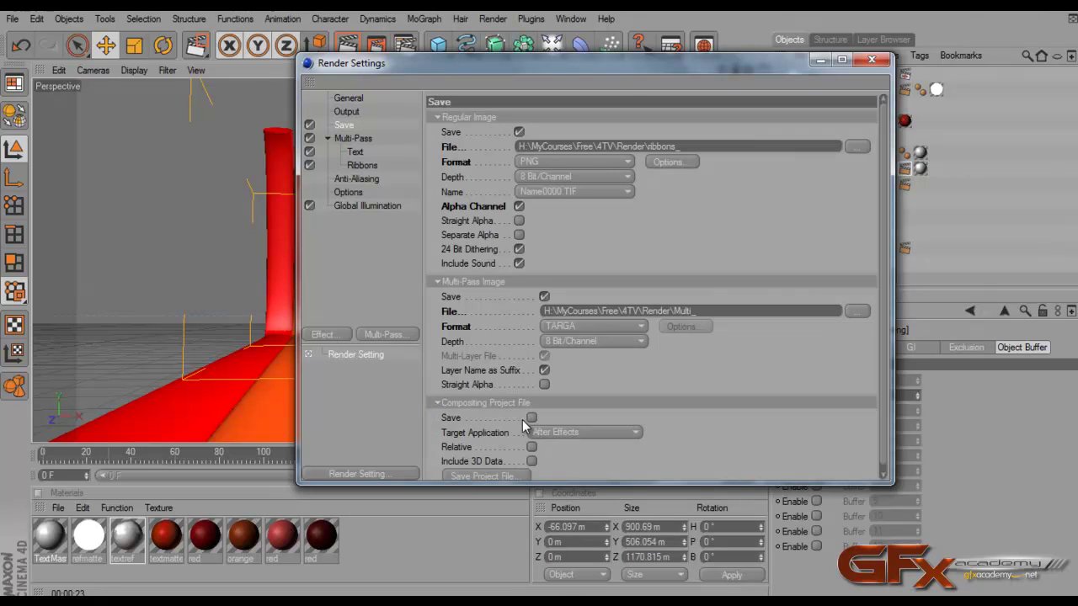
{"action": "scroll", "coordinate": [883, 433], "scroll_direction": "down", "scroll_amount": 1}
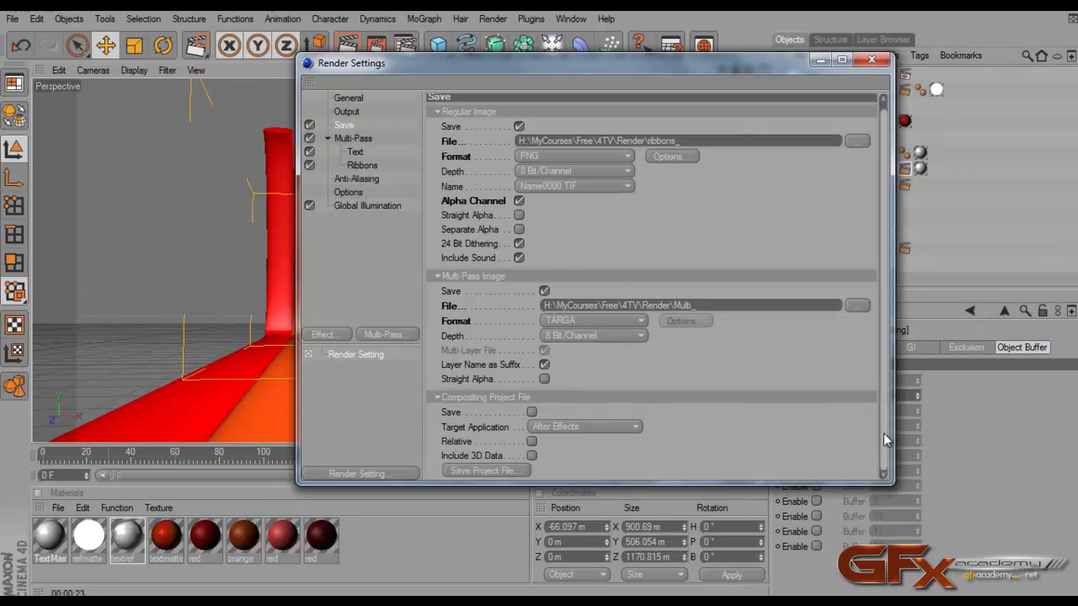
{"action": "left_click", "coordinate": [531, 412]}
{"action": "left_click", "coordinate": [532, 456]}
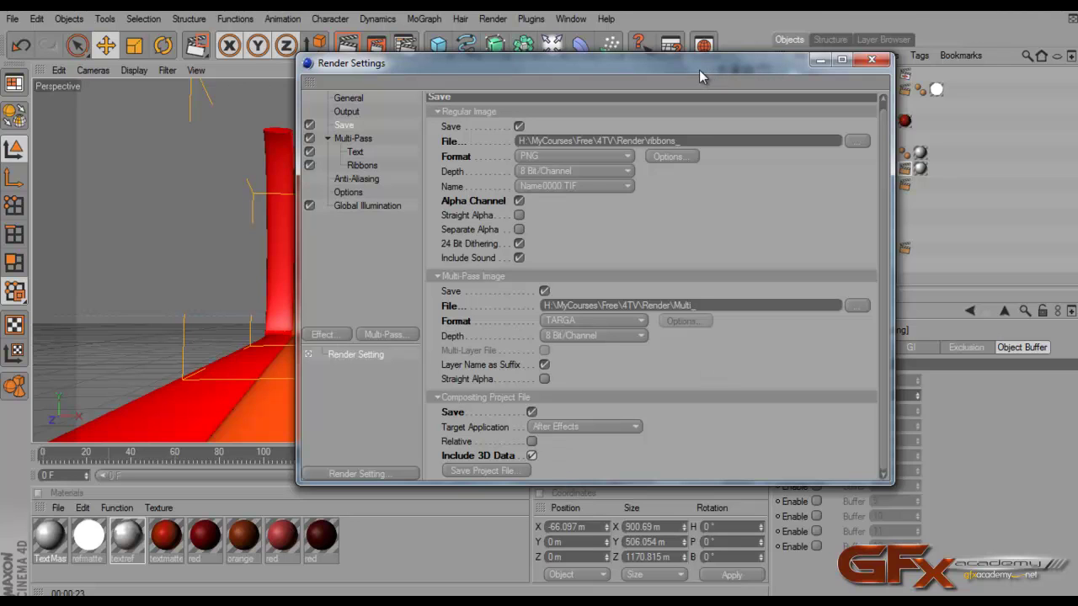
Step: Look over the available multi-pass channel types and close the render settings
{"action": "left_click_drag", "start_coordinate": [700, 77], "coordinate": [887, 57]}
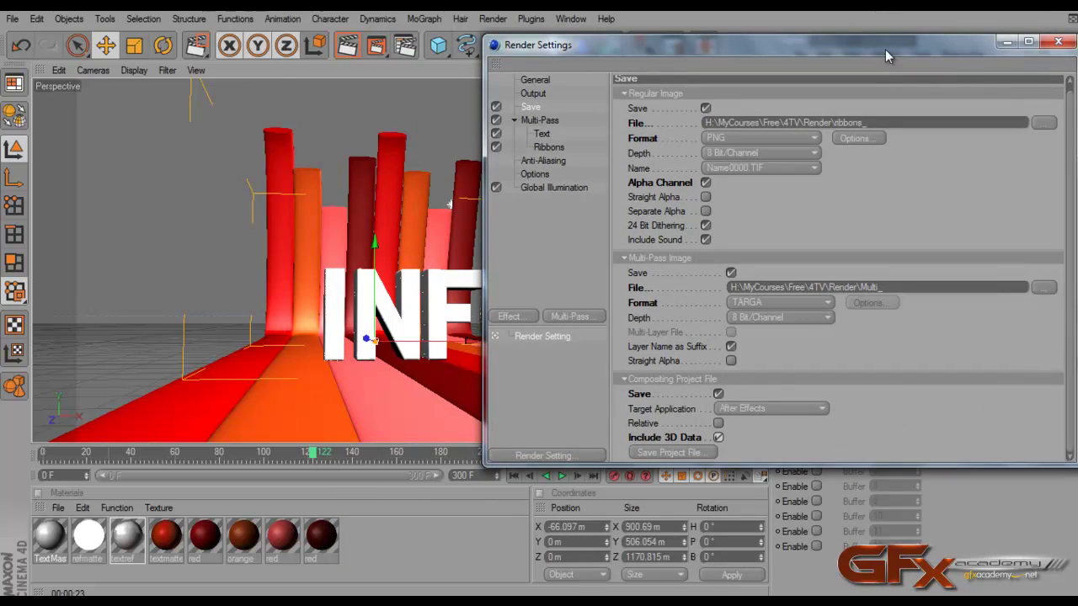
{"action": "left_click", "coordinate": [599, 318]}
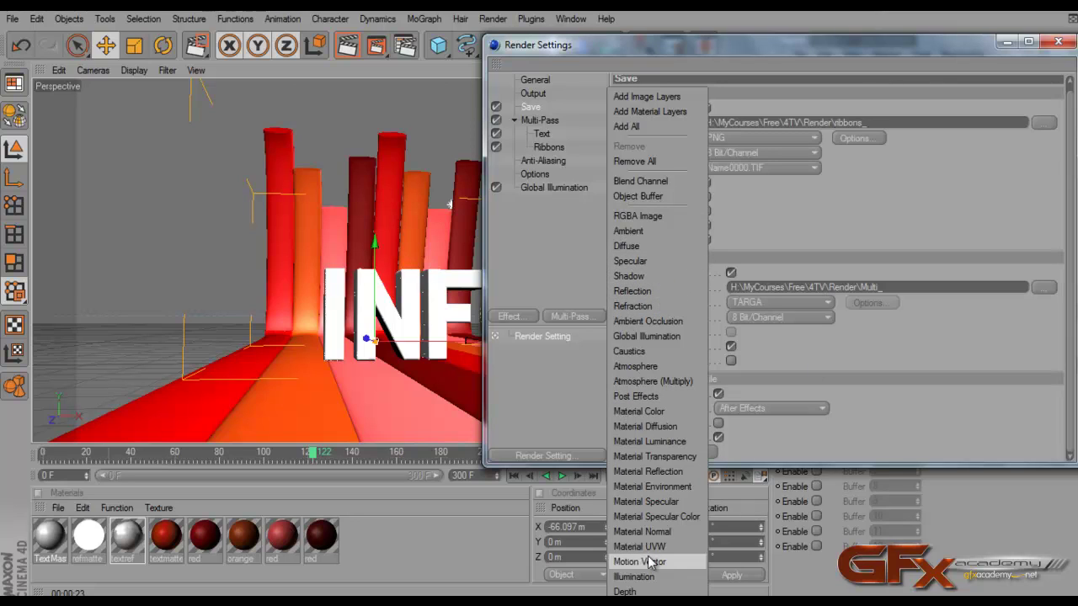
{"action": "left_click", "coordinate": [875, 49]}
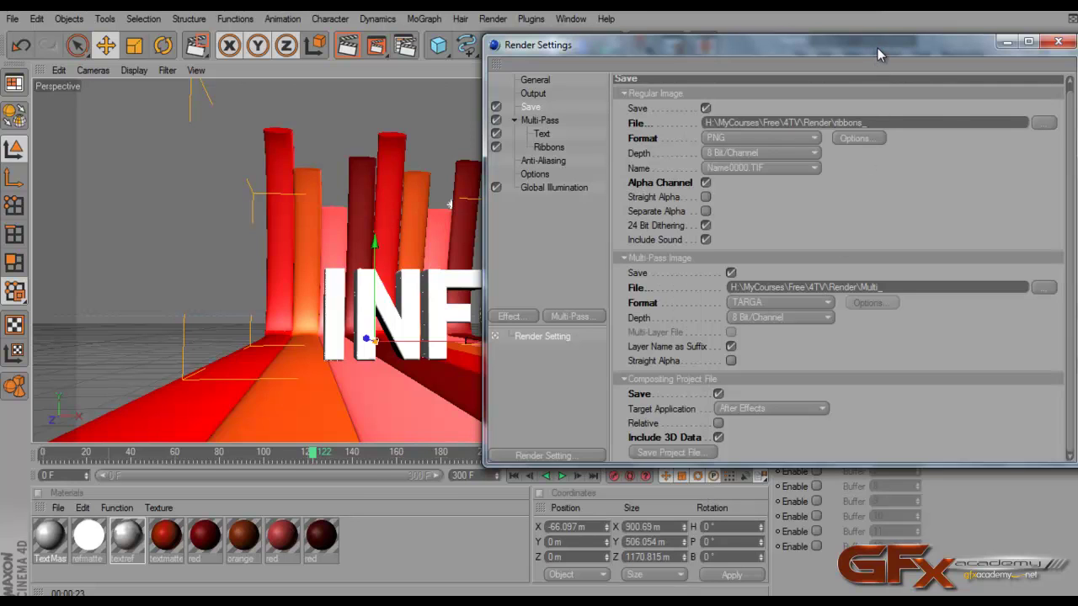
{"action": "double_click", "coordinate": [878, 48]}
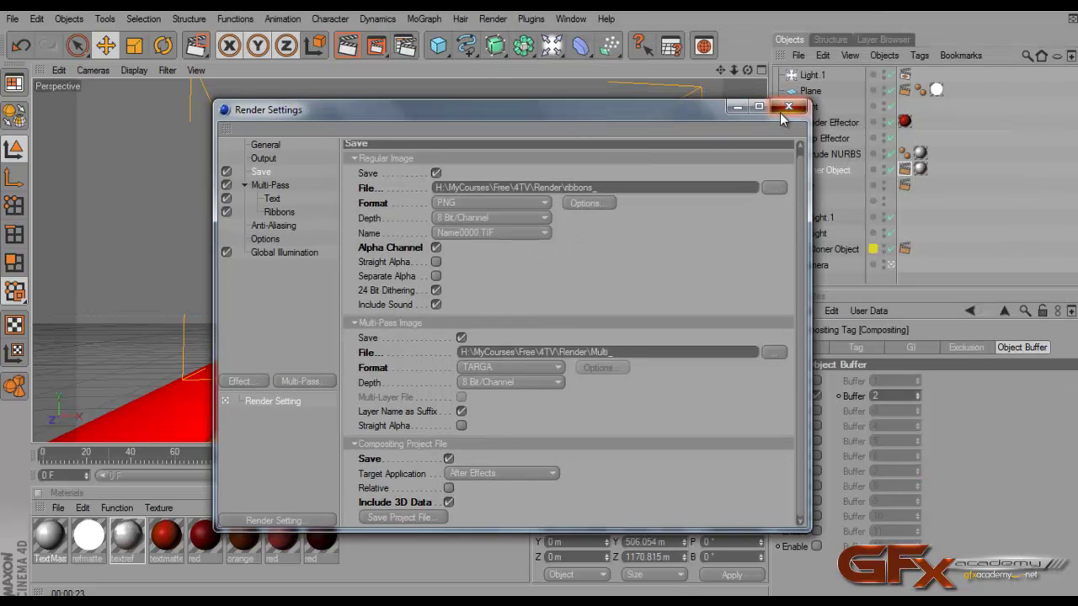
{"action": "left_click", "coordinate": [781, 109]}
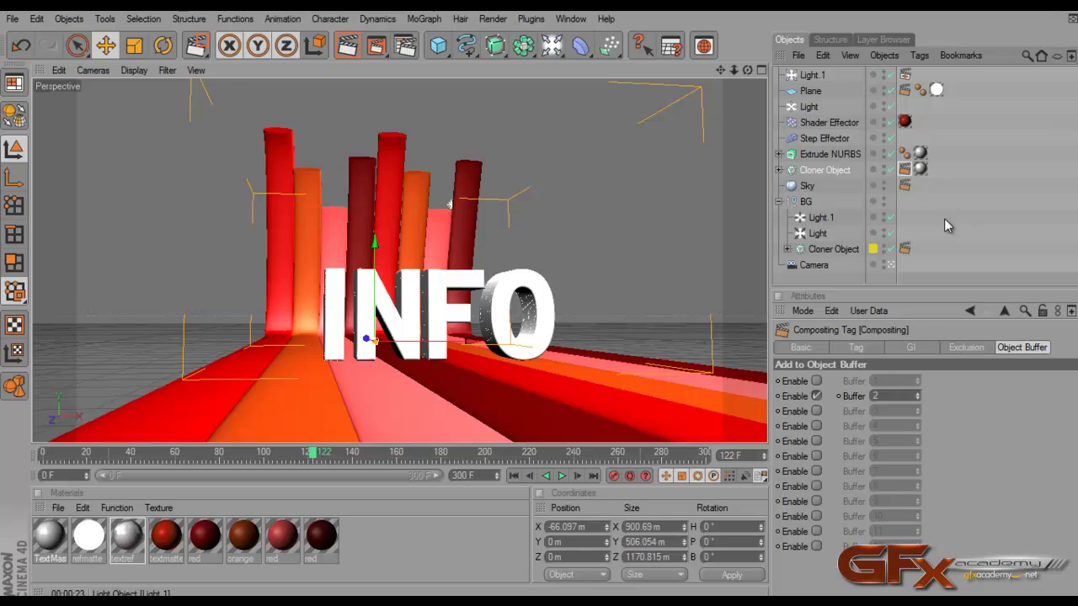